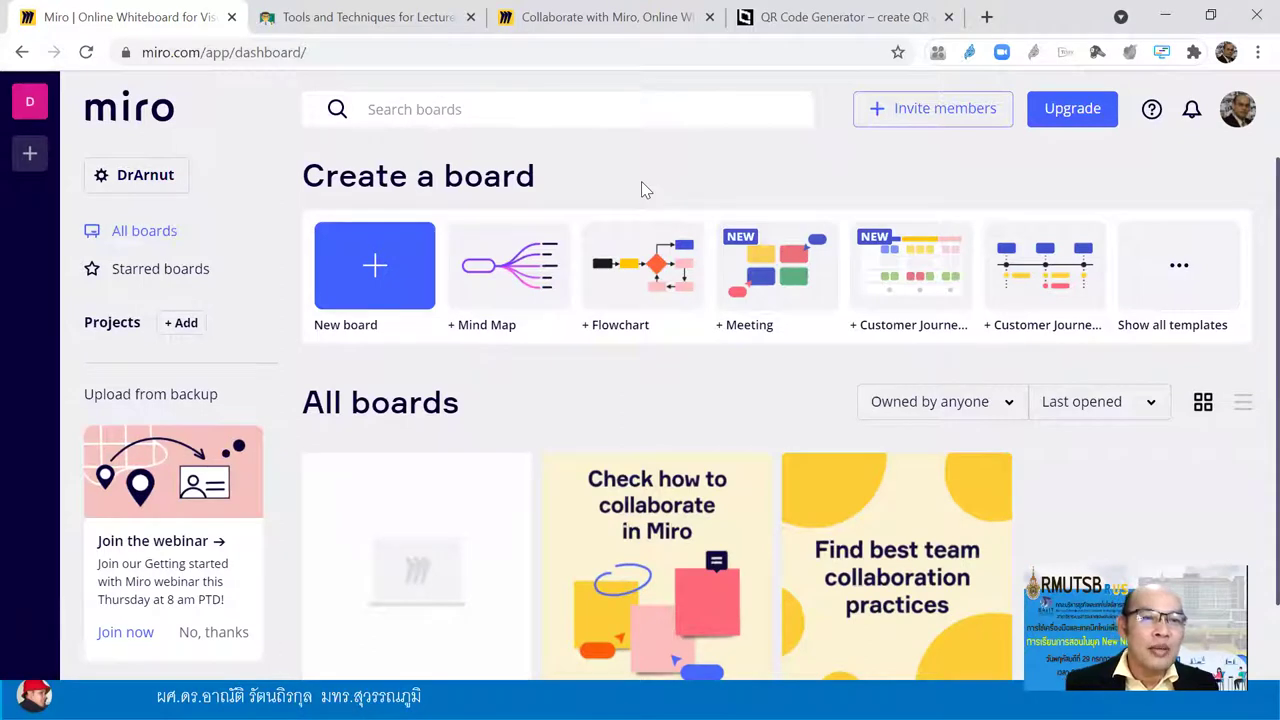
# Create a new board with the 'Create a shared board' option for the whole team.
pyautogui.scroll(-1, 514, 403)
pyautogui.scroll(1, 518, 402)
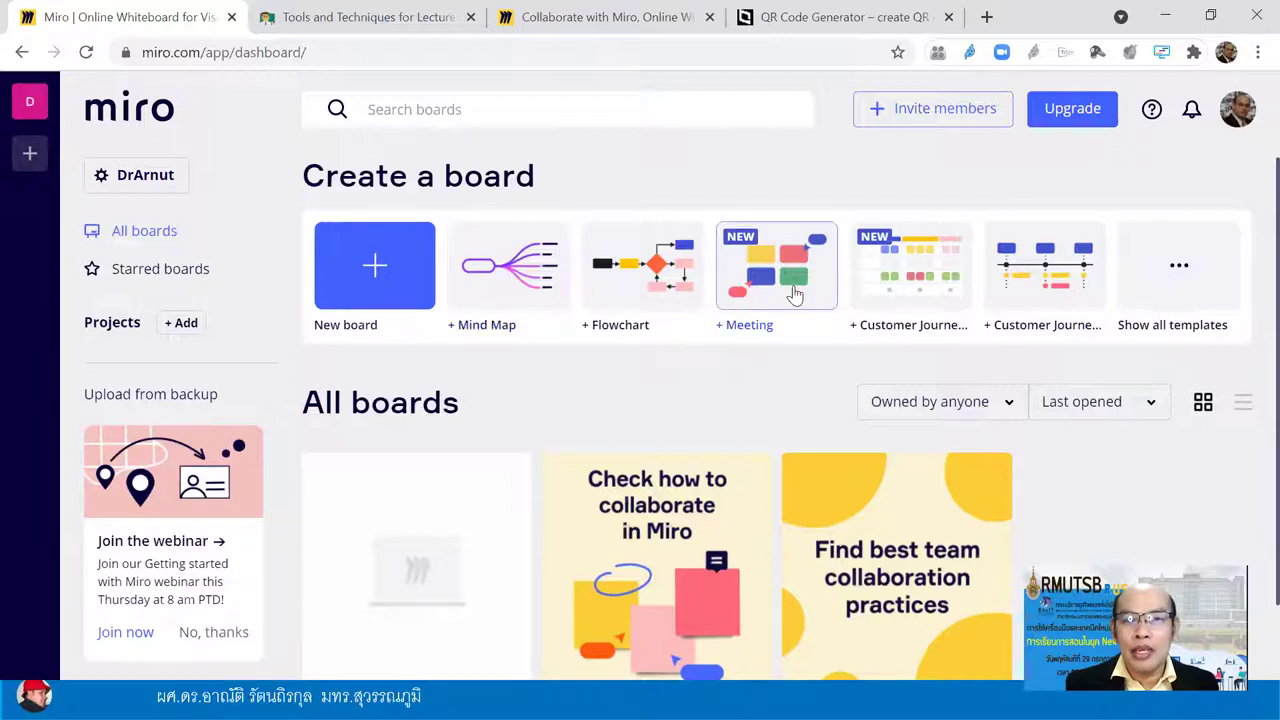
pyautogui.click(388, 269)
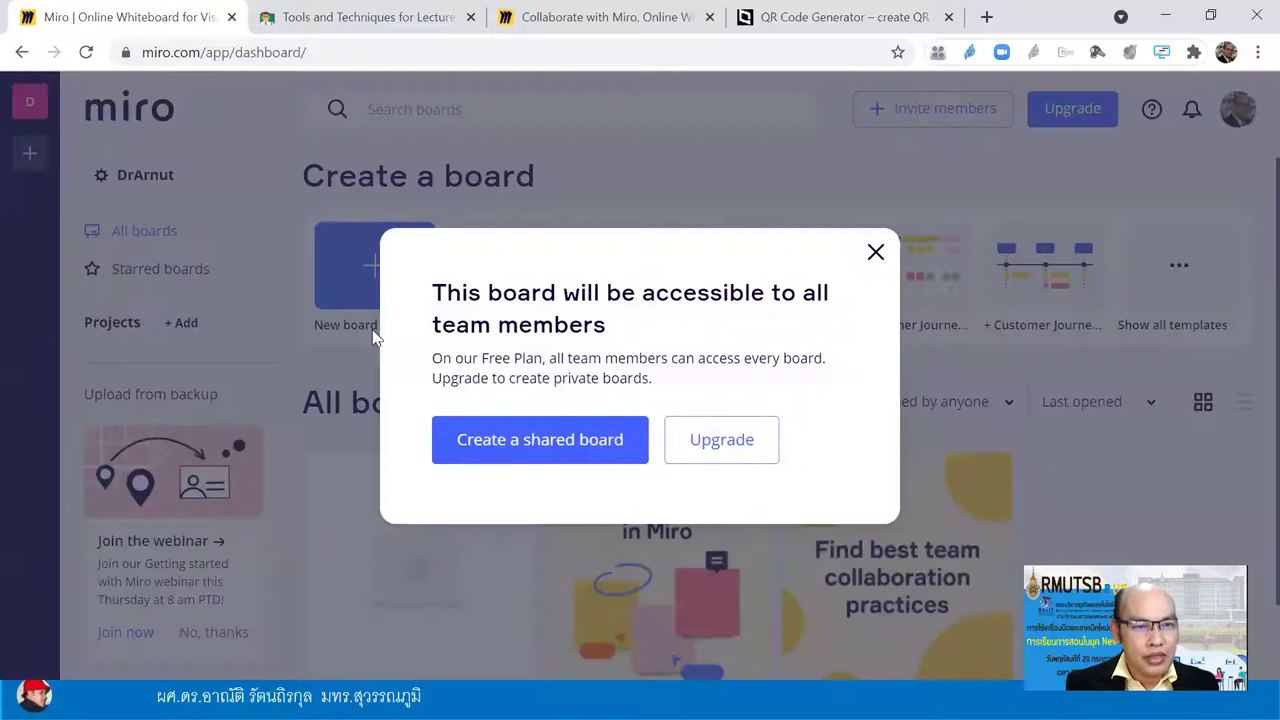
pyautogui.click(590, 449)
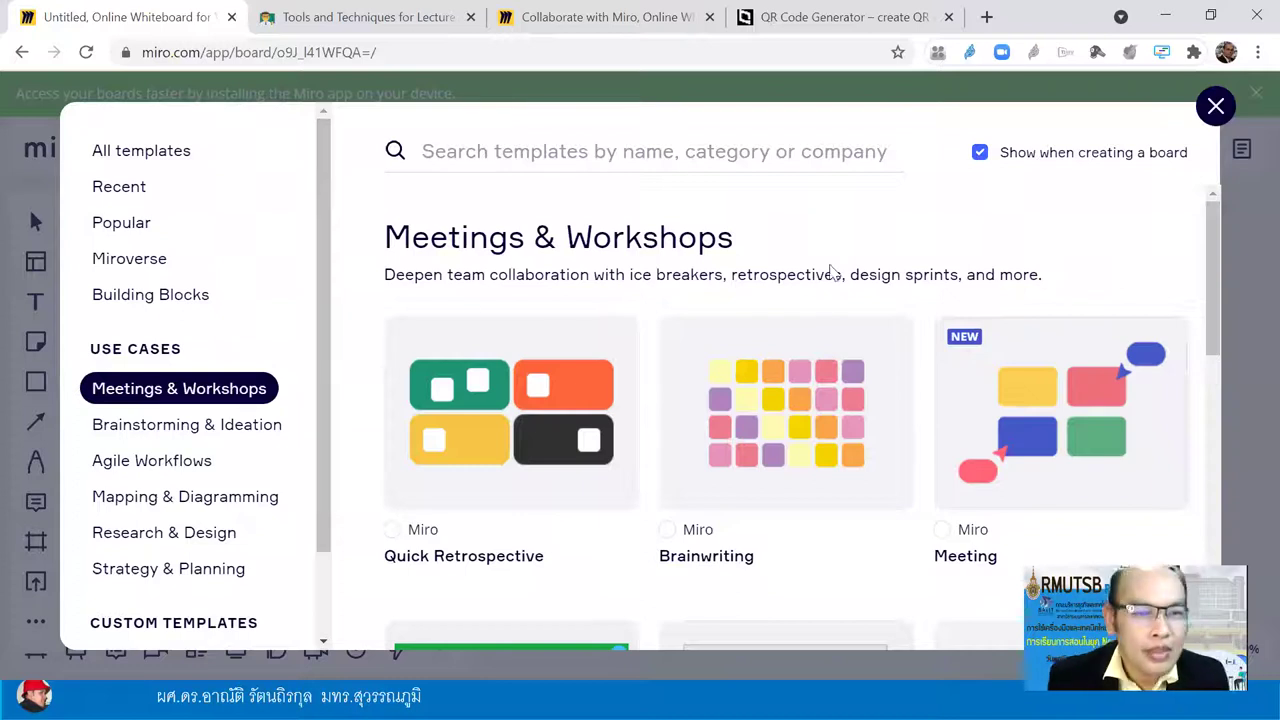
# Look through the Meetings & Workshops templates in the template picker.
pyautogui.moveTo(955, 375)
pyautogui.moveTo(1211, 247); pyautogui.dragTo(1219, 305)
pyautogui.scroll(3, 1220, 295)
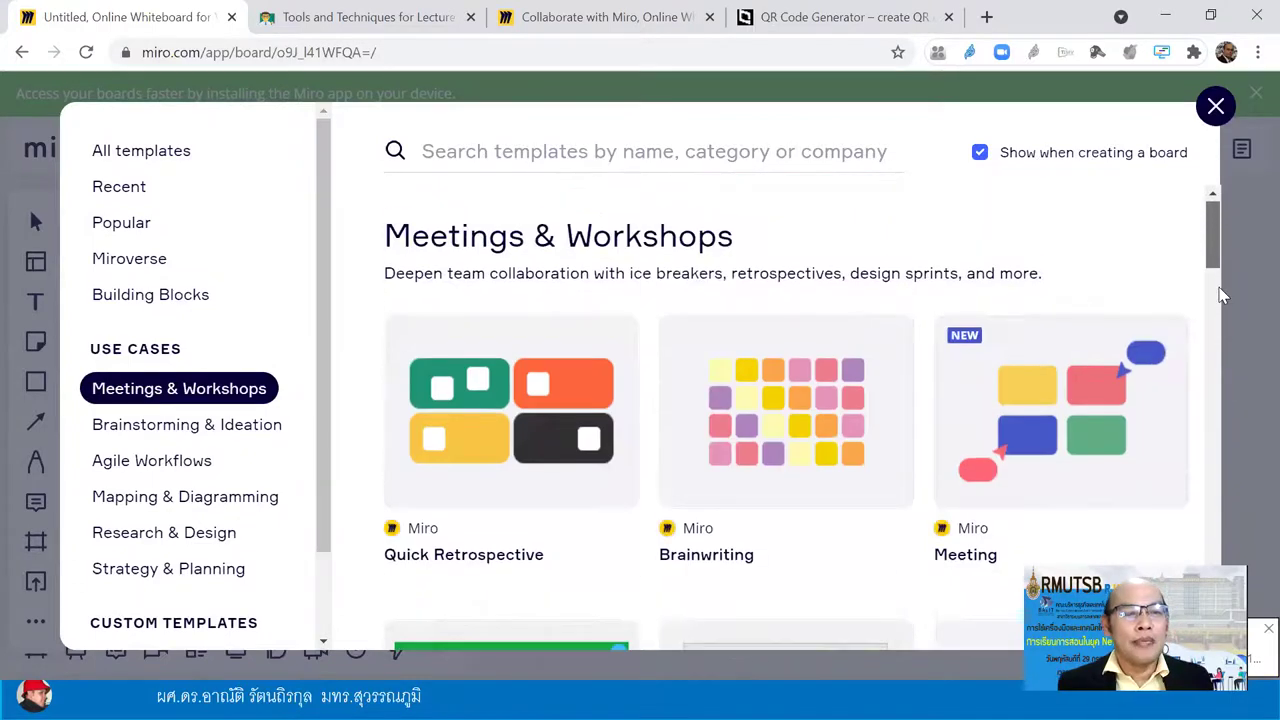
pyautogui.scroll(-3, 1220, 300)
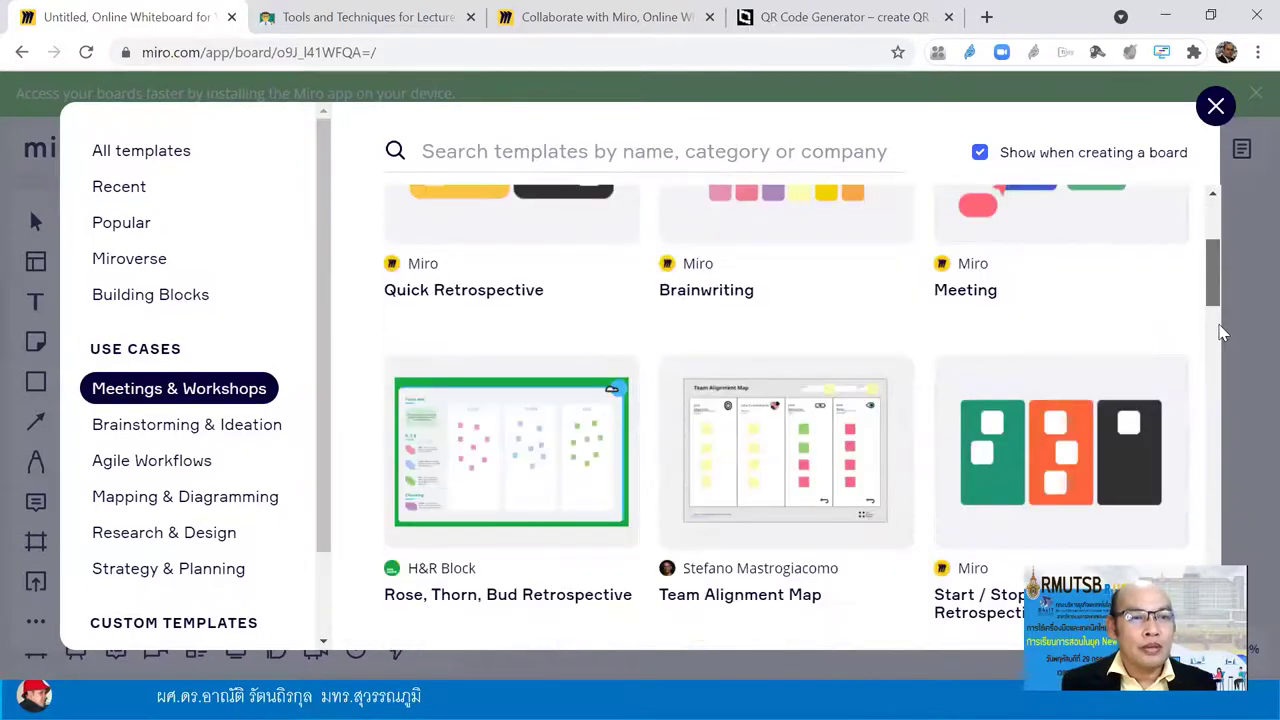
pyautogui.scroll(1, 1220, 330)
pyautogui.scroll(-1, 1218, 318)
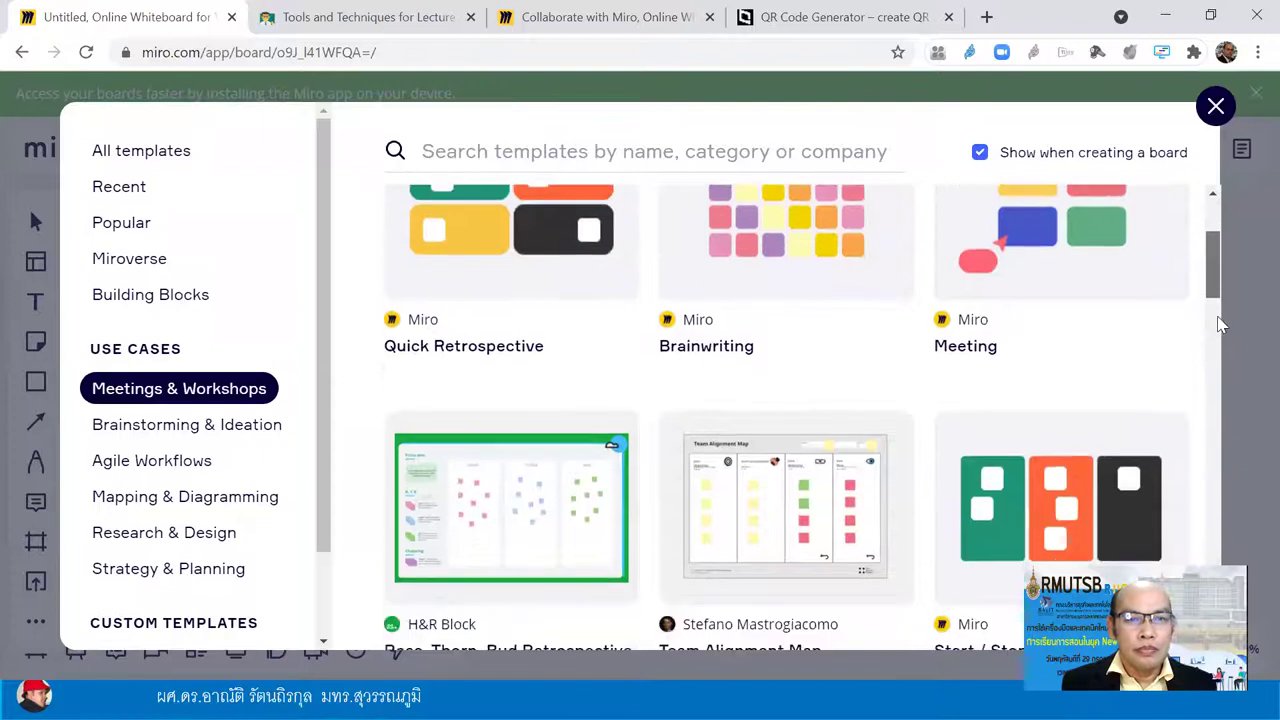
pyautogui.scroll(1, 1218, 315)
pyautogui.scroll(-3, 1220, 315)
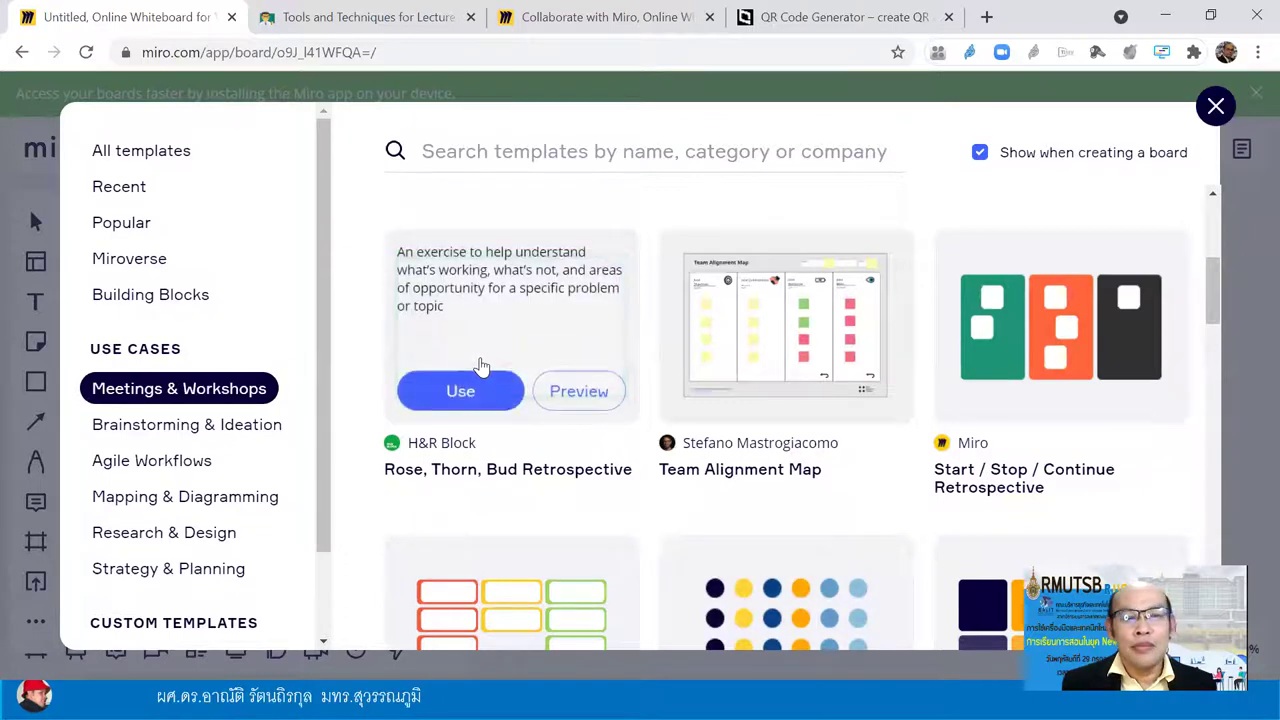
# Scroll to the end of the meeting templates and switch to Brainstorming & Ideation.
pyautogui.scroll(-1, 1216, 303)
pyautogui.scroll(-3, 1216, 313)
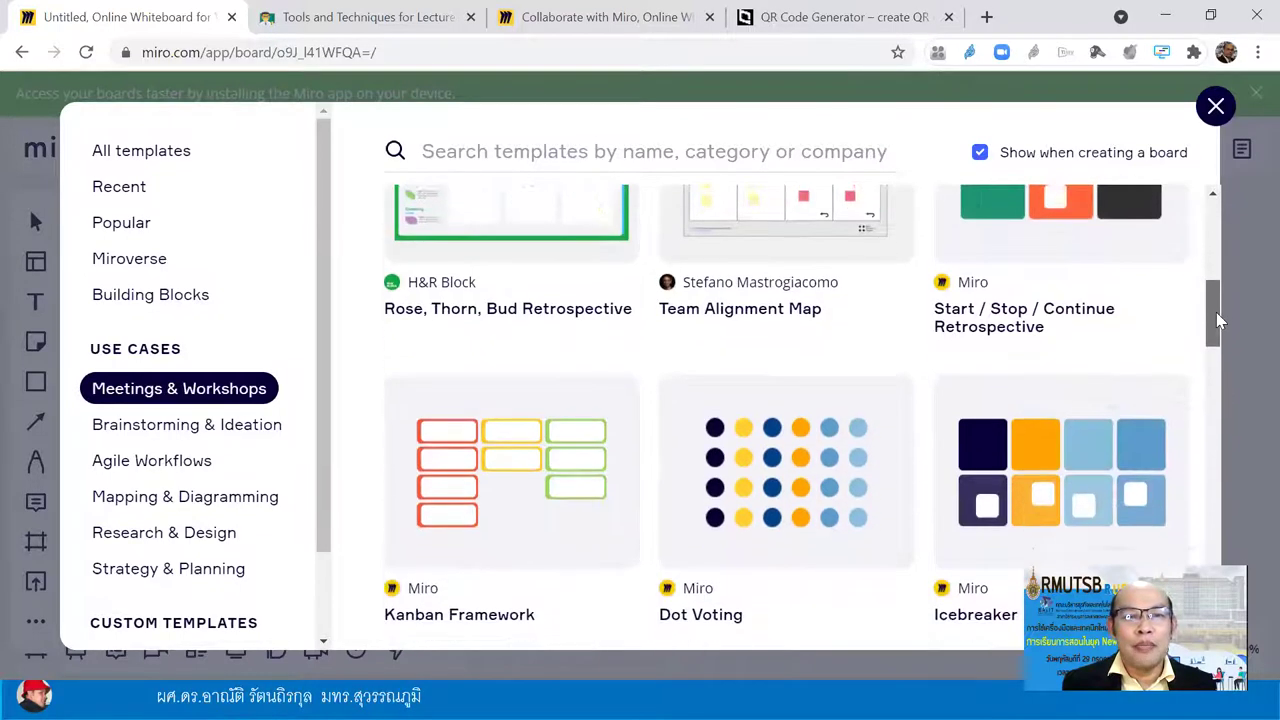
pyautogui.scroll(-3, 1211, 348)
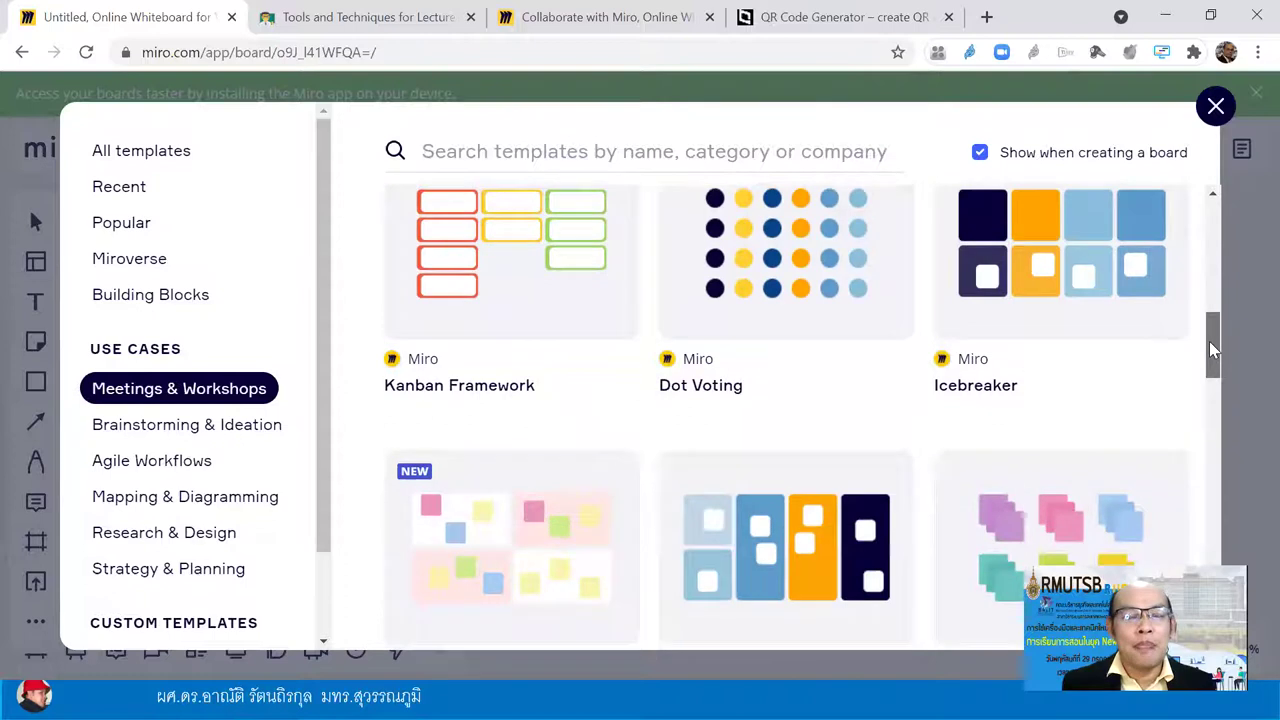
pyautogui.scroll(-5, 1218, 395)
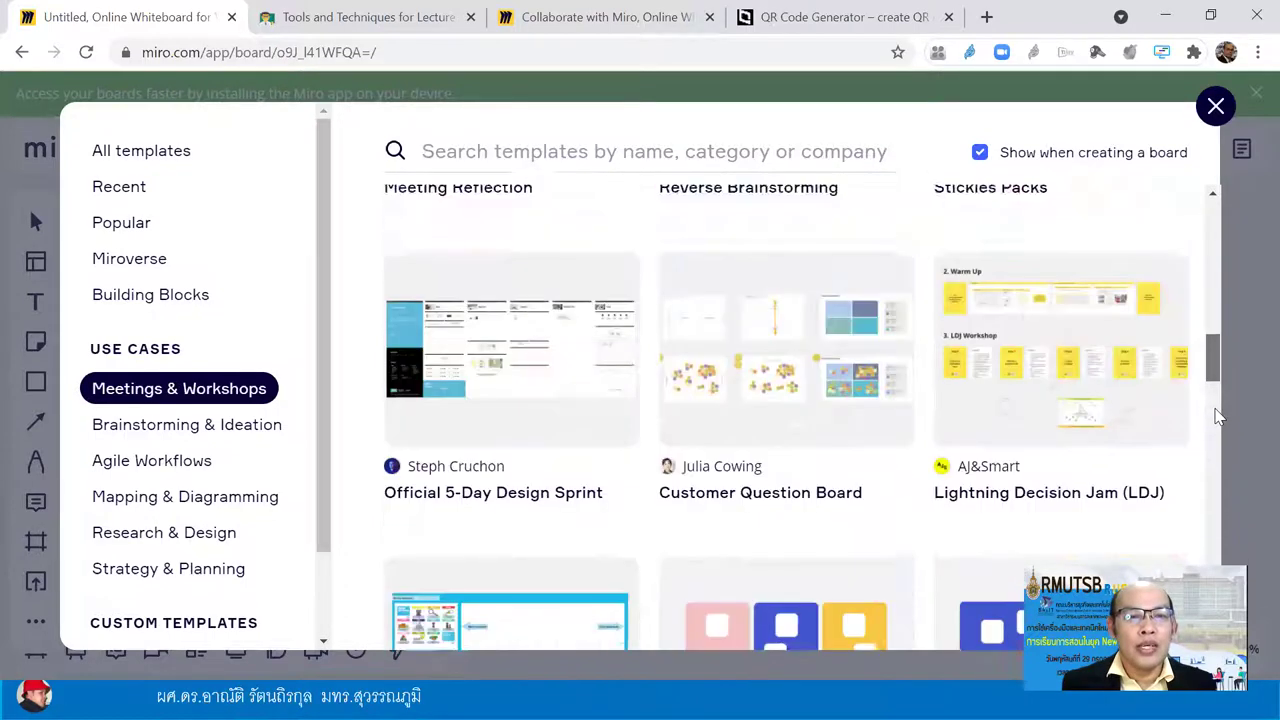
pyautogui.scroll(-1, 1216, 443)
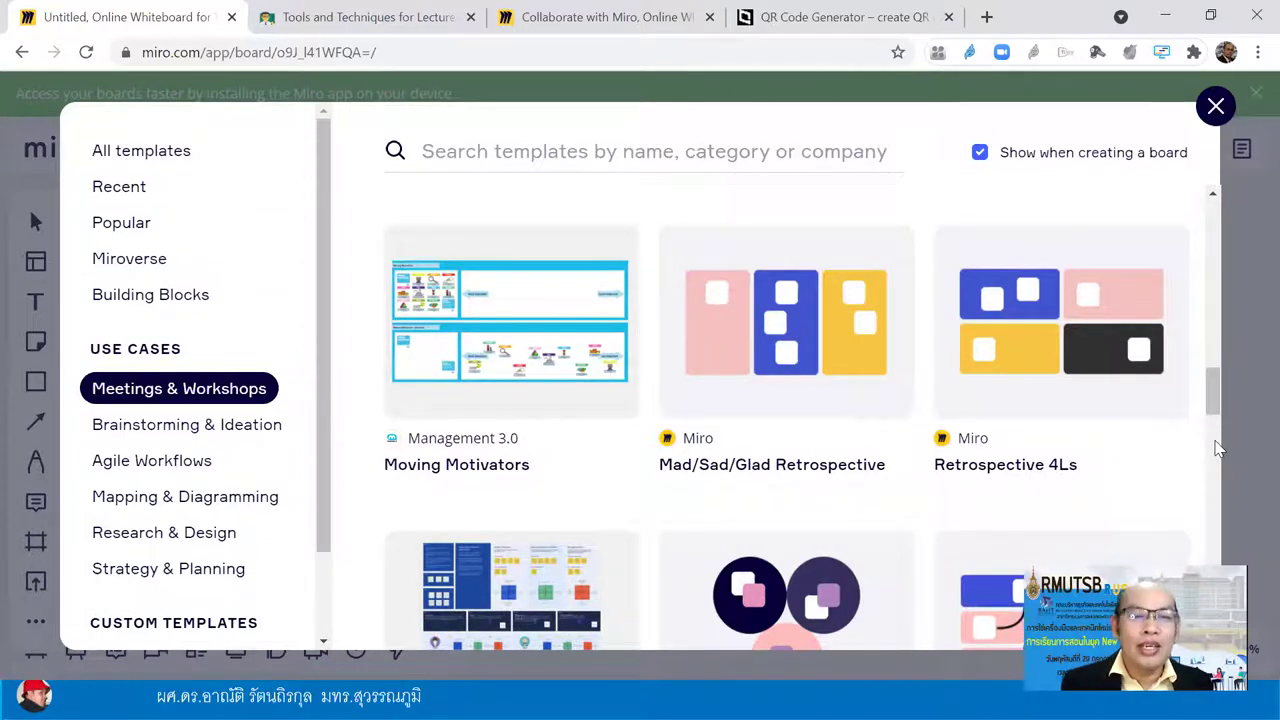
pyautogui.click(168, 436)
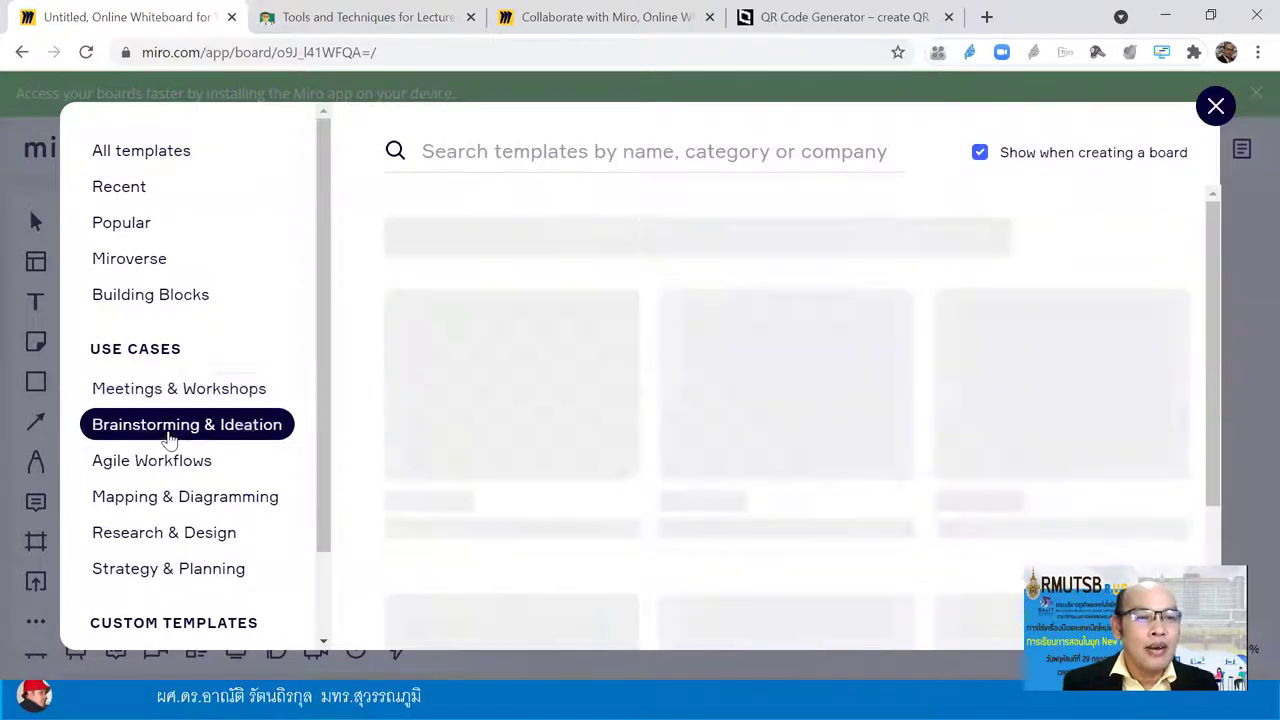
# Scroll the Brainstorming & Ideation list, then look through the Agile Workflows templates.
pyautogui.scroll(-3, 517, 391)
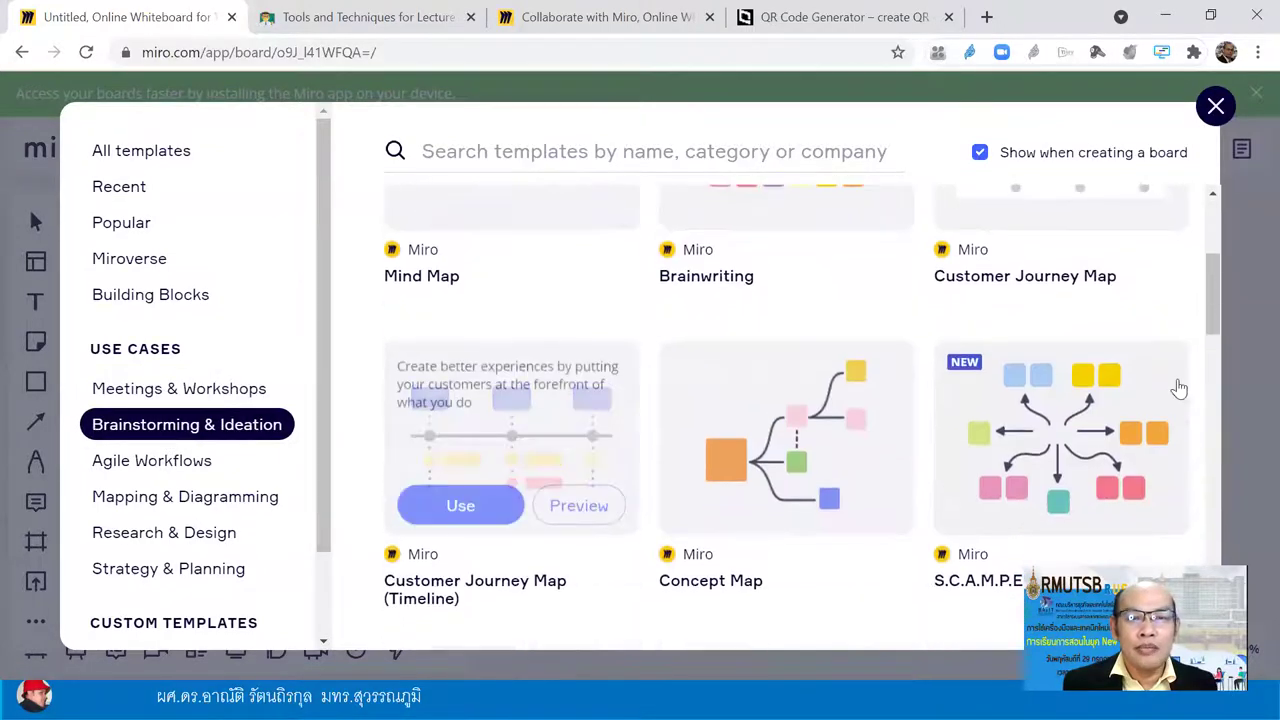
pyautogui.moveTo(1213, 291); pyautogui.dragTo(1213, 360)
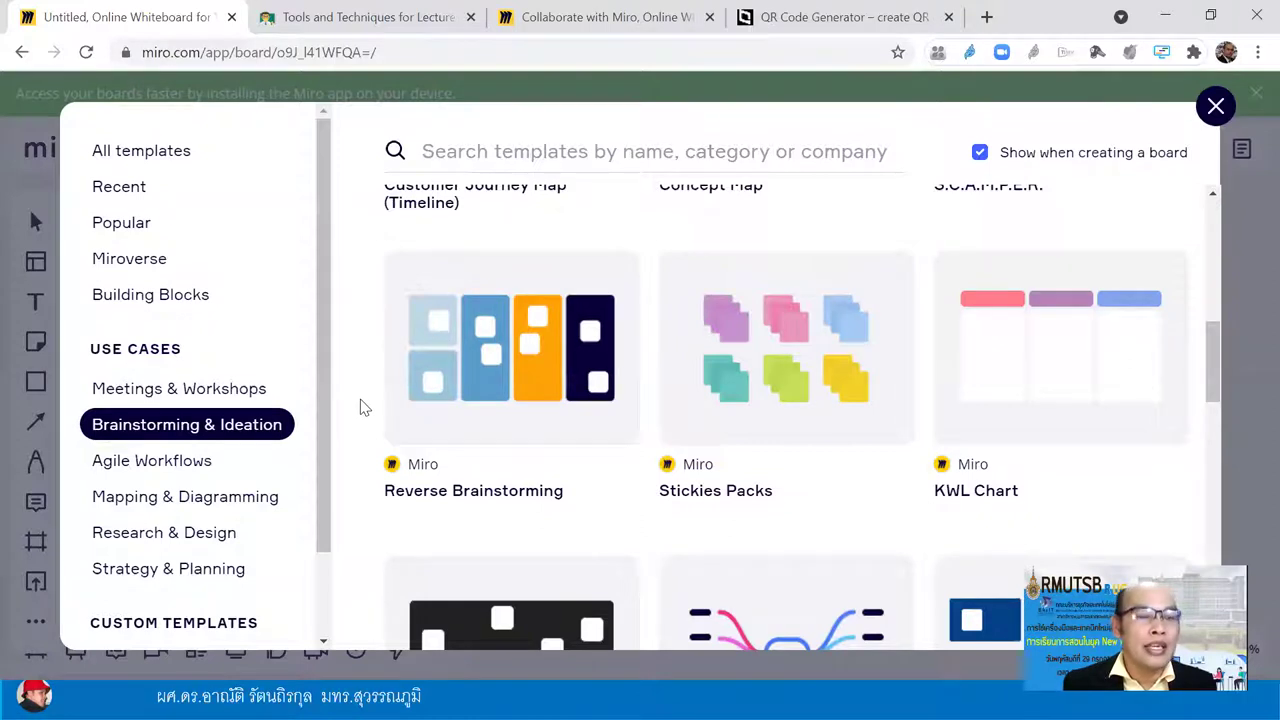
pyautogui.click(174, 460)
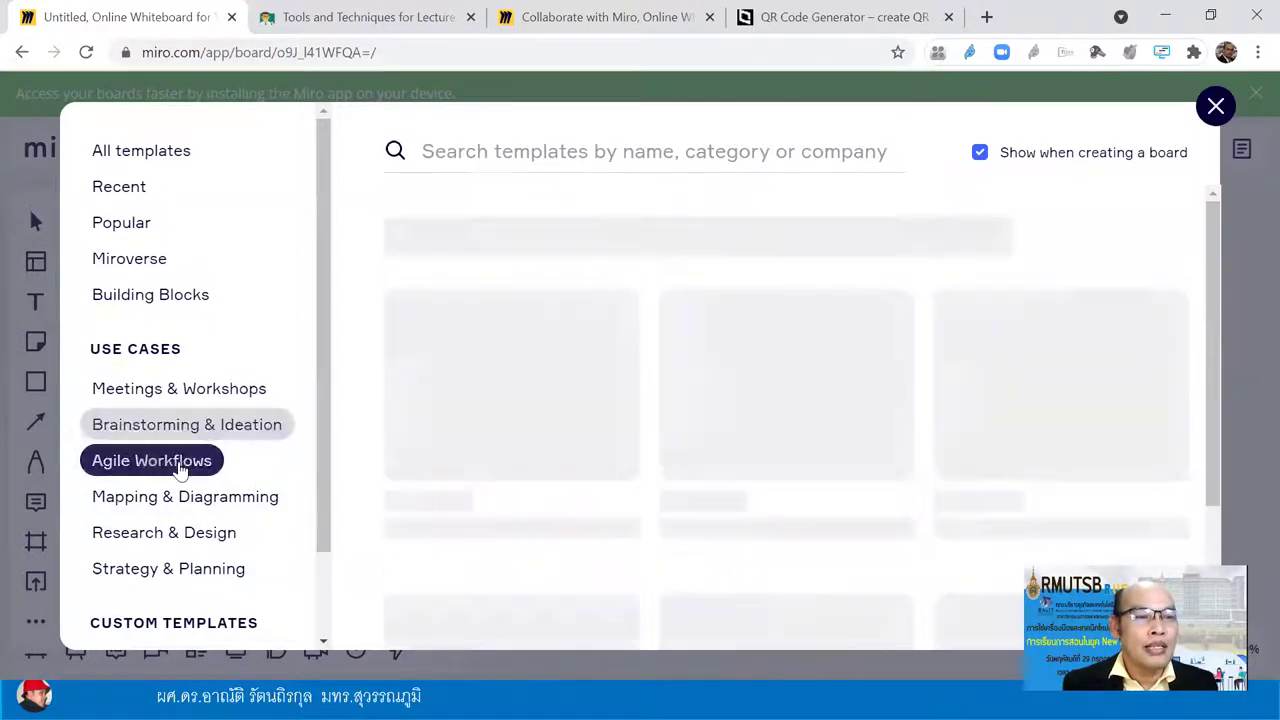
pyautogui.scroll(-7, 444, 465)
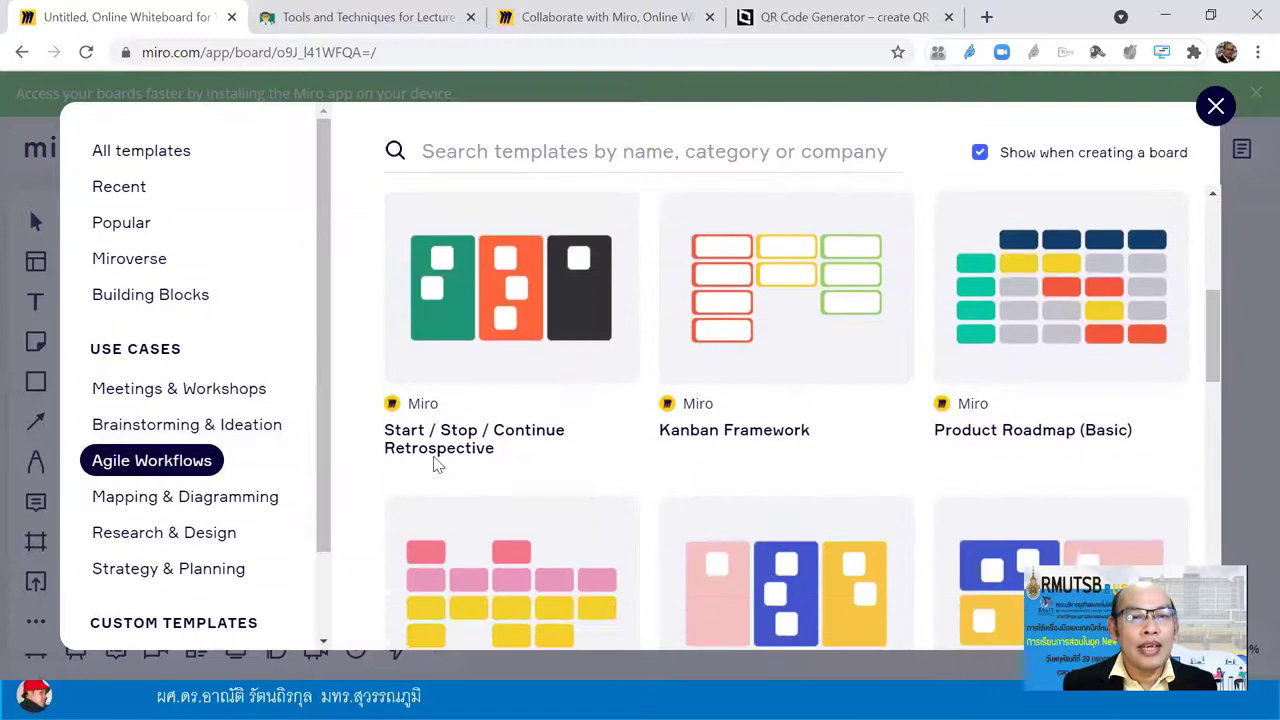
pyautogui.scroll(-3, 444, 465)
# Check Mapping & Diagramming, then return to Brainstorming & Ideation at Reverse Brainstorming.
pyautogui.click(170, 500)
pyautogui.click(175, 463)
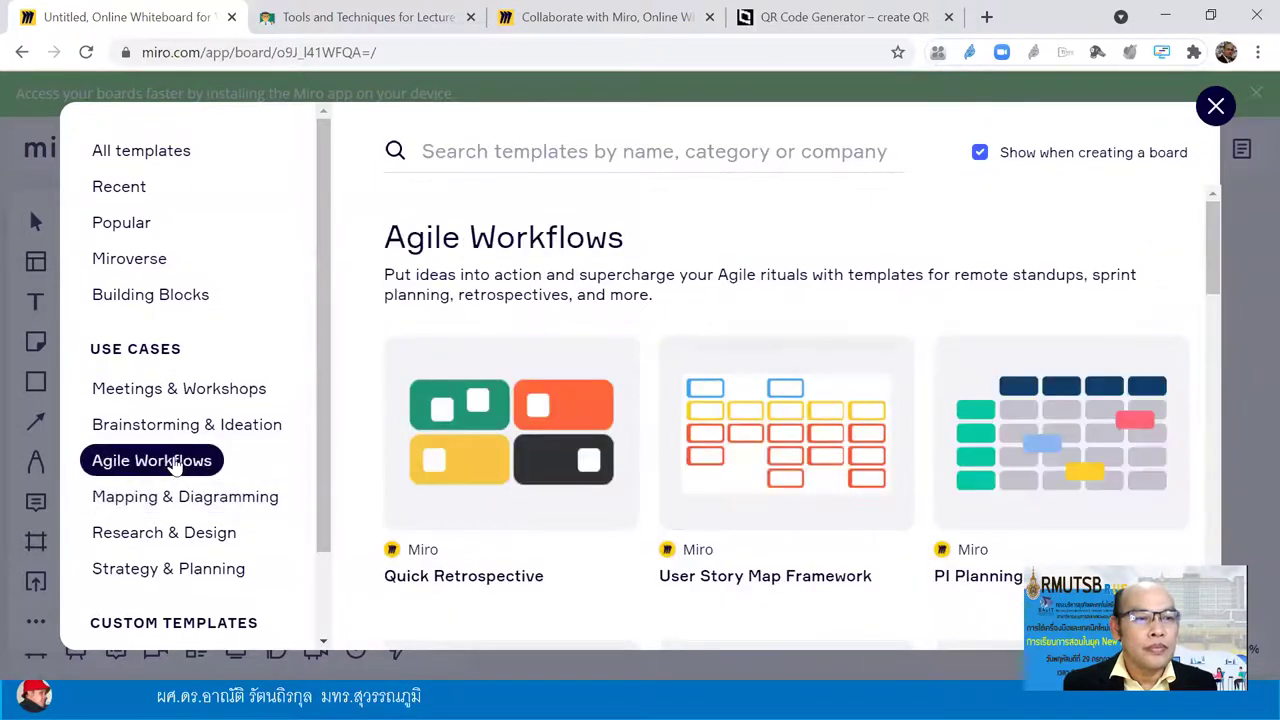
pyautogui.click(185, 427)
pyautogui.scroll(-3, 687, 404)
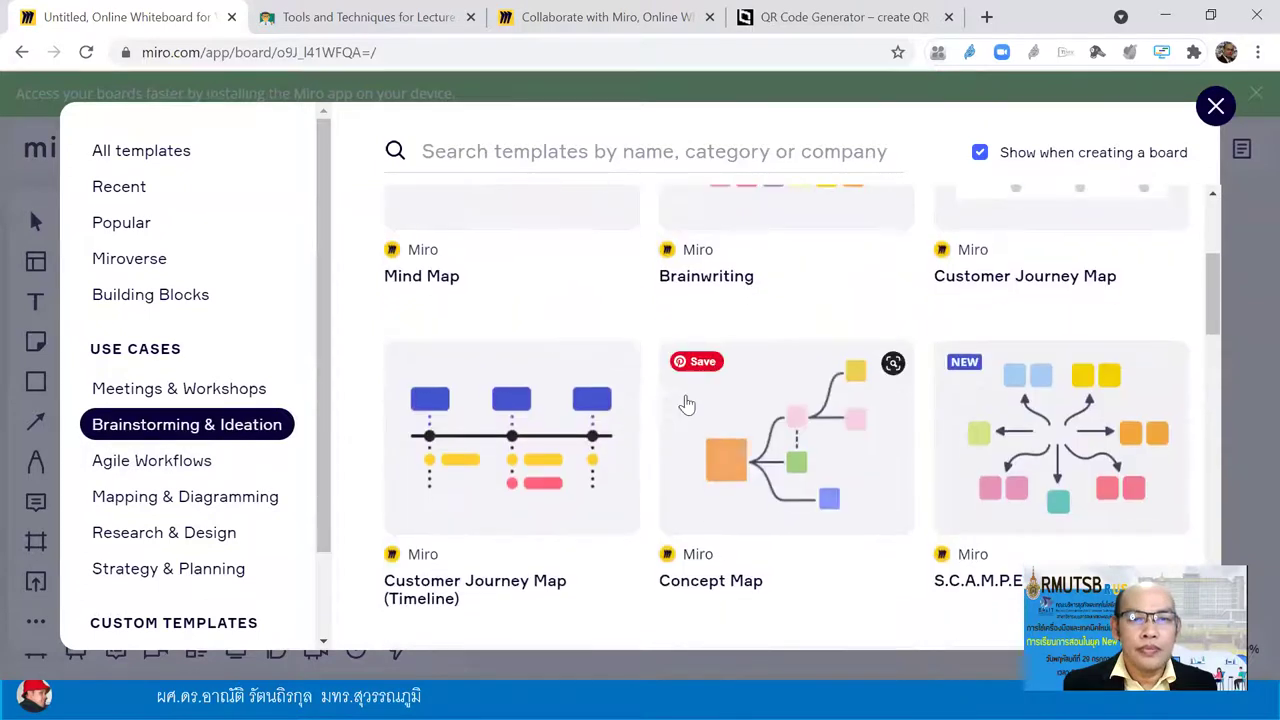
pyautogui.scroll(2, 740, 390)
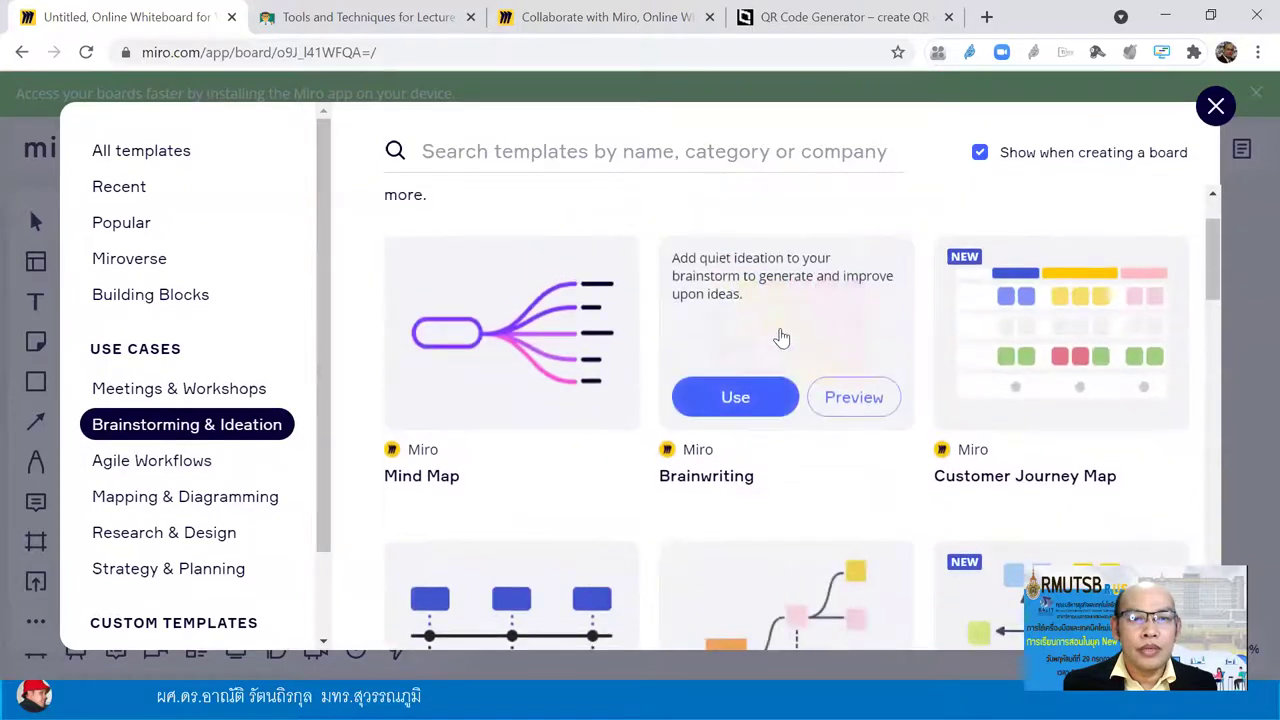
pyautogui.scroll(-6, 782, 340)
pyautogui.moveTo(786, 280)
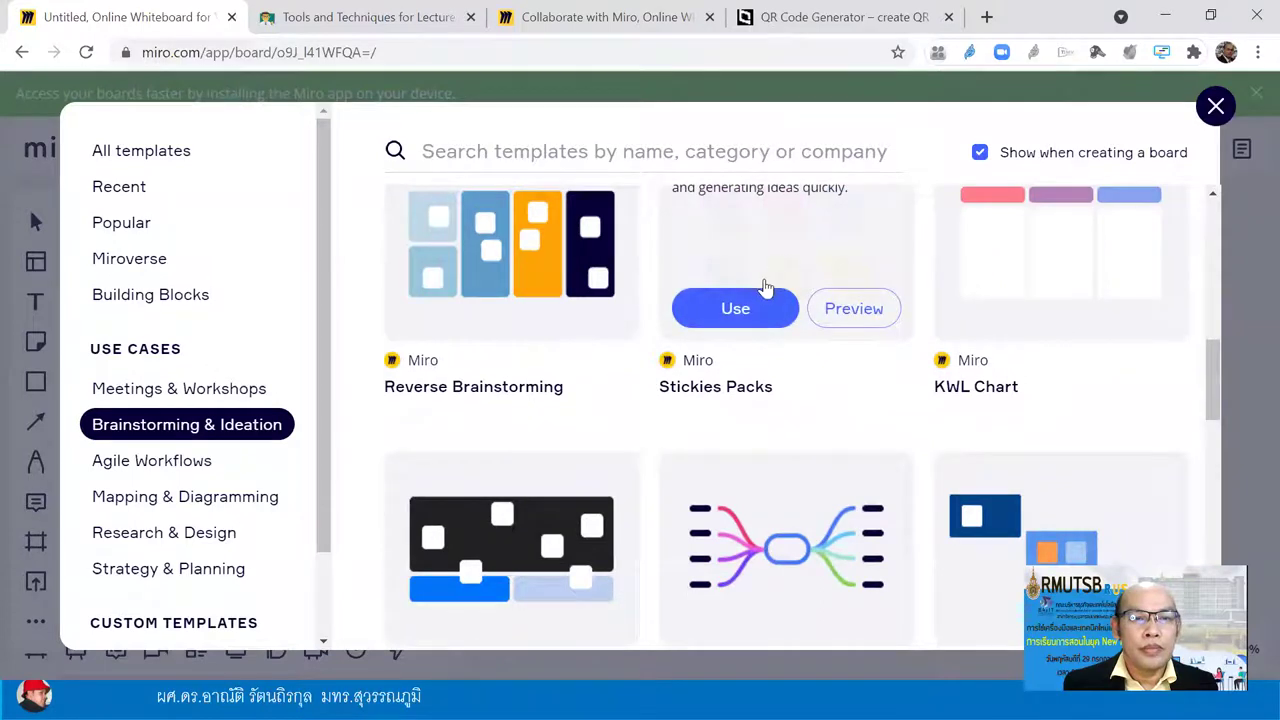
# Preview the Stickies Packs template and scroll through its contents.
pyautogui.click(855, 312)
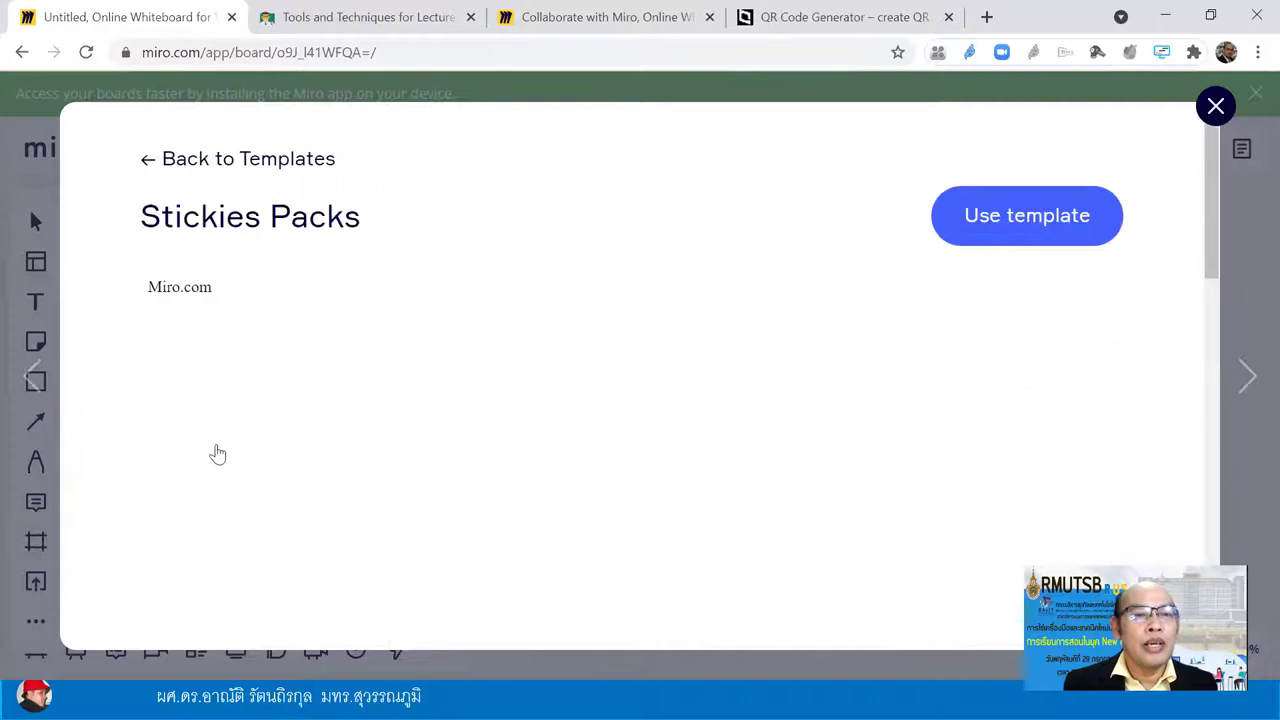
pyautogui.scroll(-3, 650, 275)
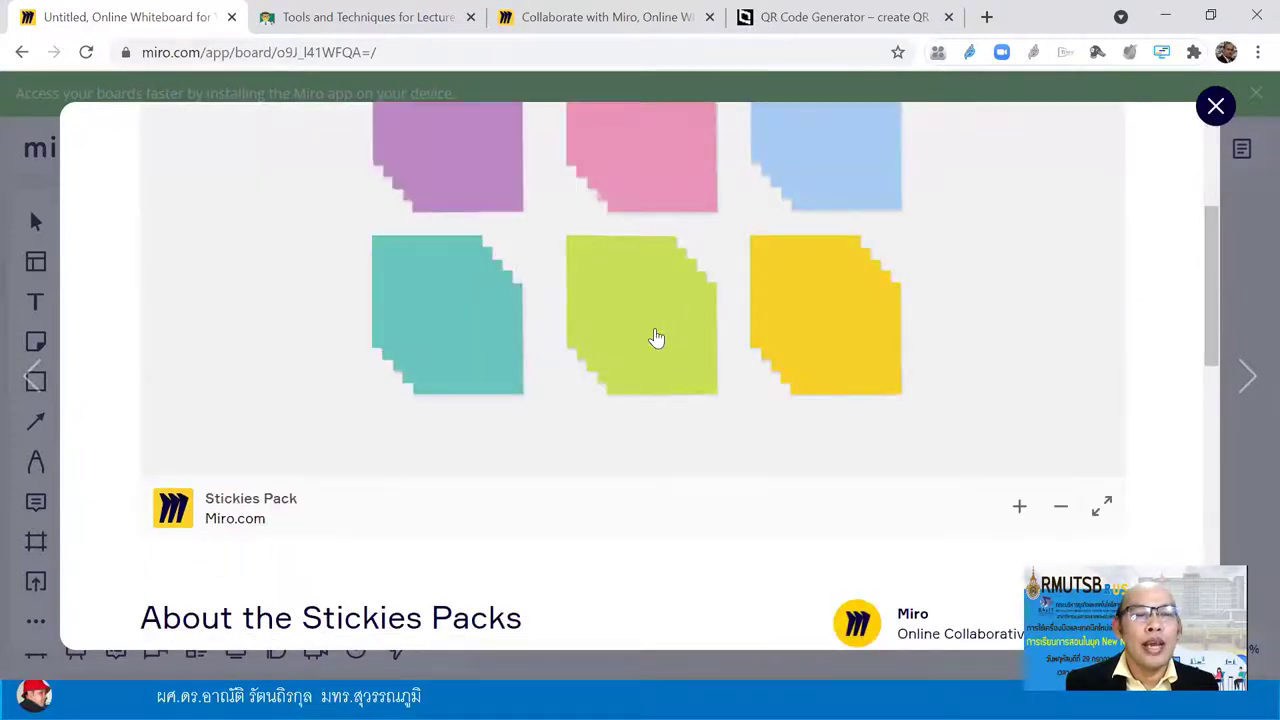
pyautogui.scroll(3, 654, 340)
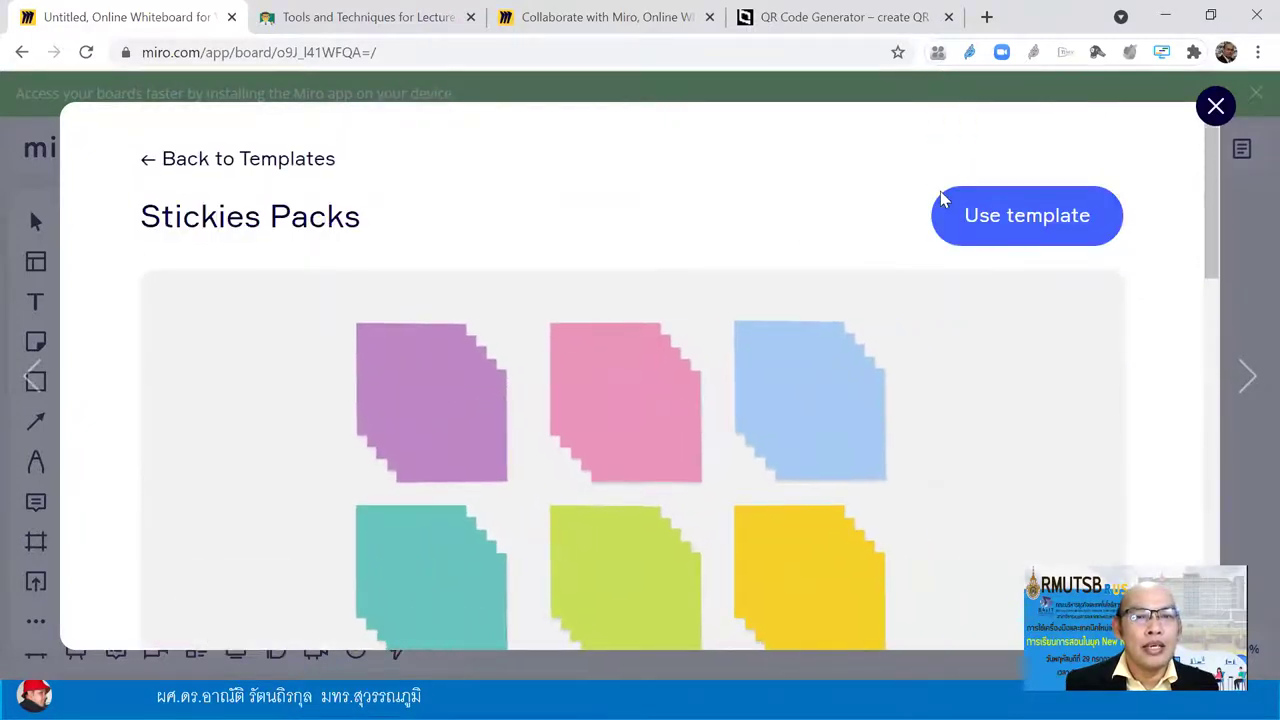
pyautogui.scroll(-5, 934, 249)
pyautogui.scroll(-8, 934, 252)
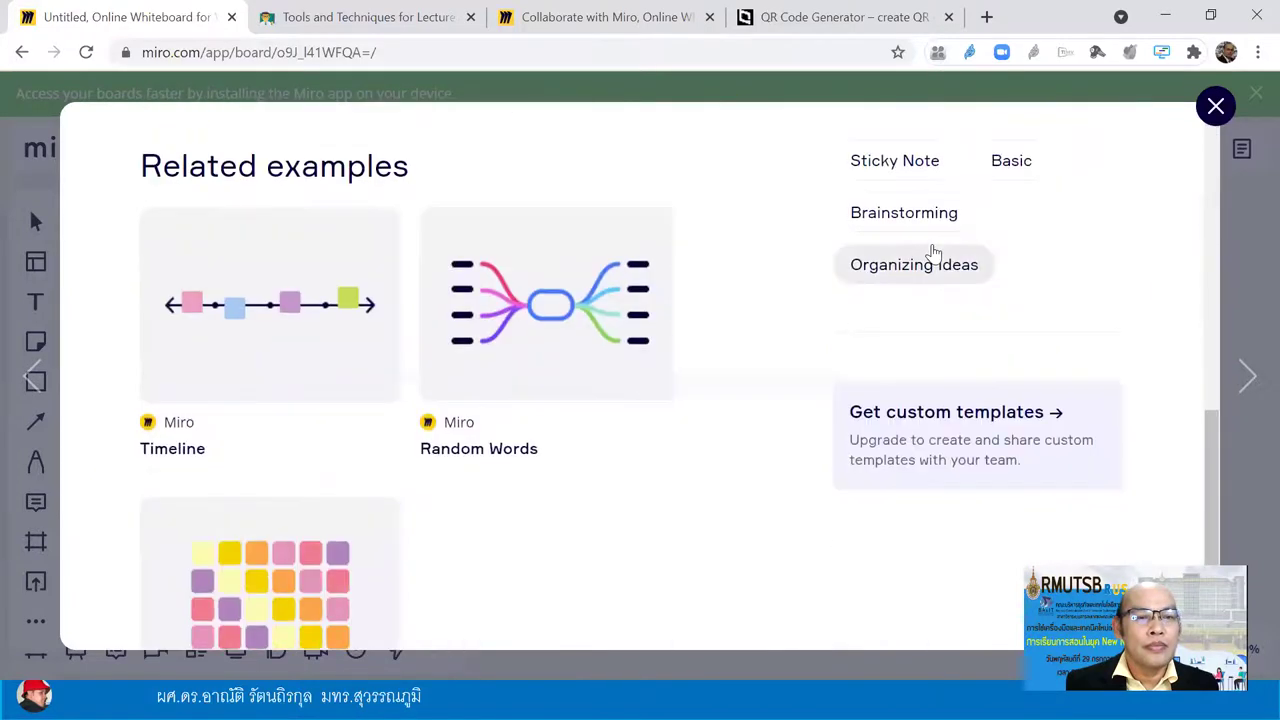
pyautogui.scroll(8, 927, 262)
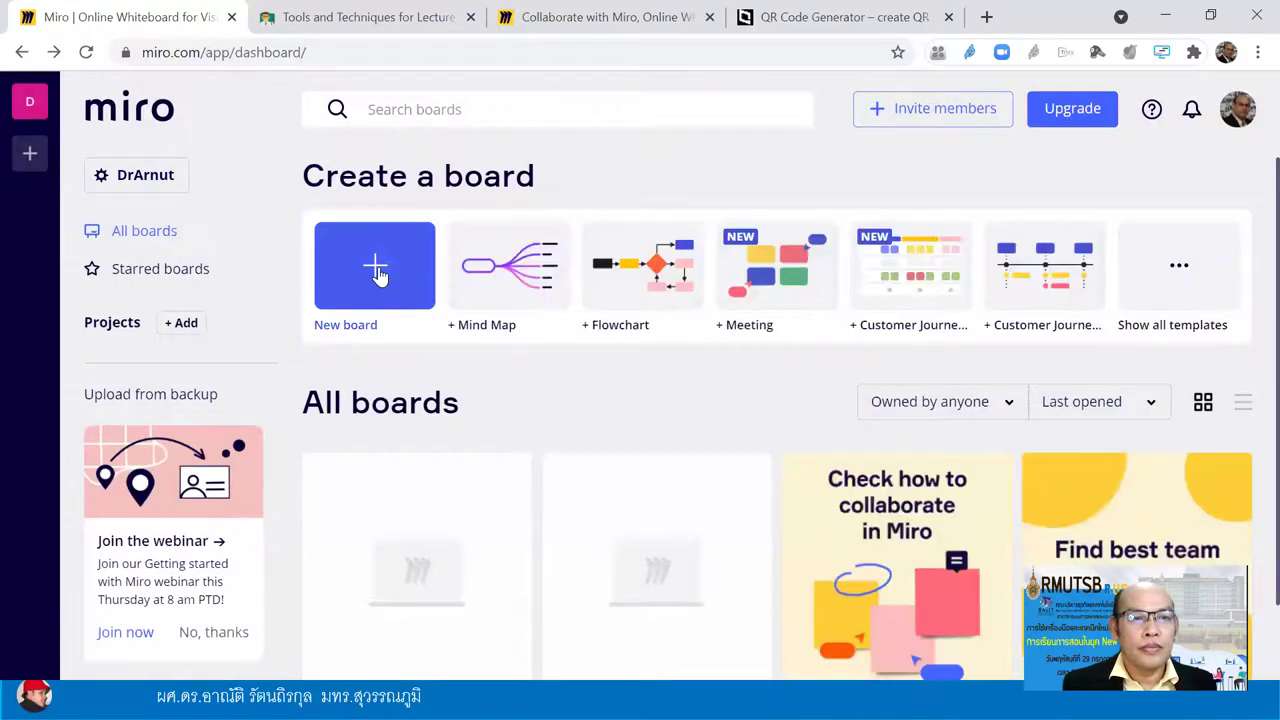
# Create another team-shared board and scroll its template picker.
pyautogui.click(398, 302)
pyautogui.click(531, 440)
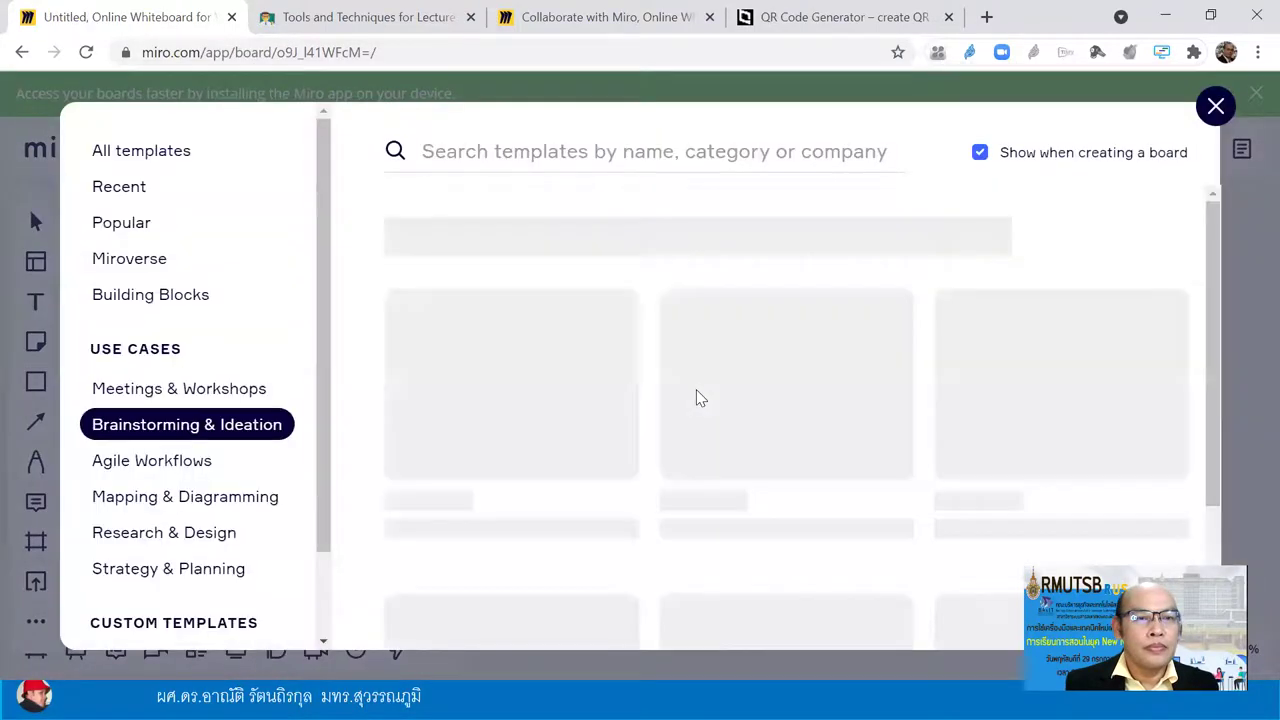
pyautogui.scroll(-3, 903, 409)
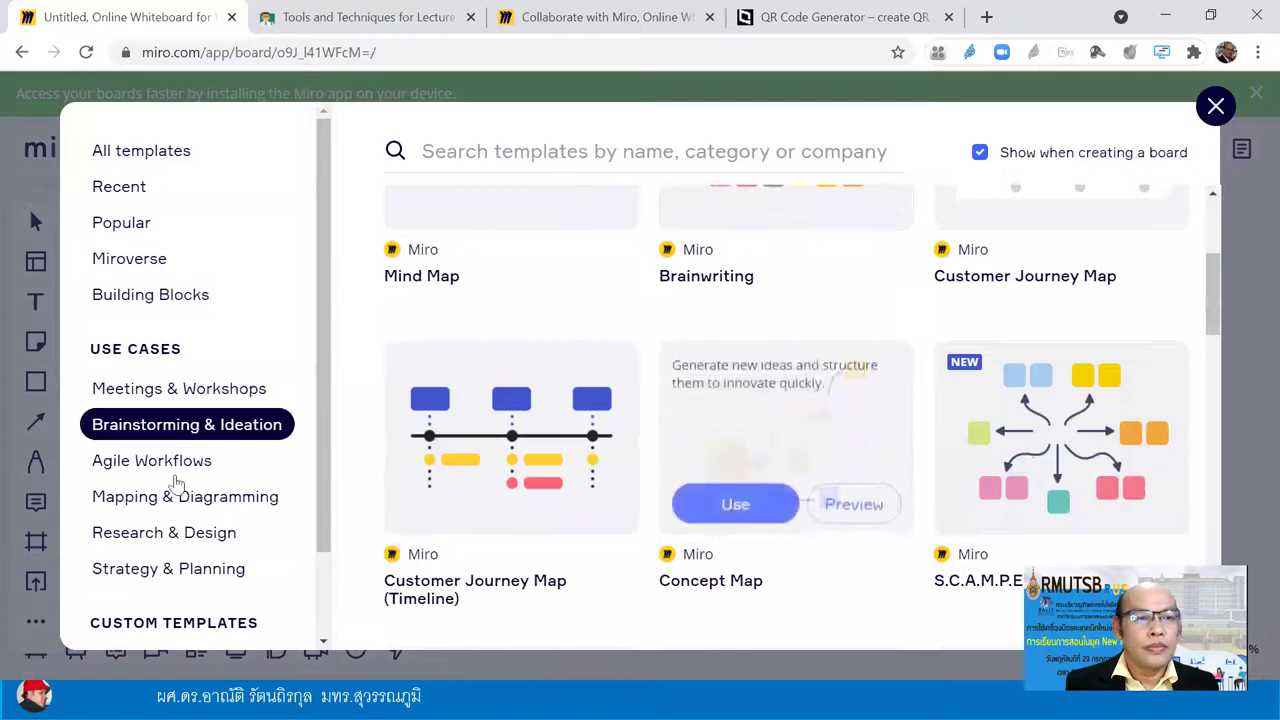
pyautogui.scroll(-3, 640, 416)
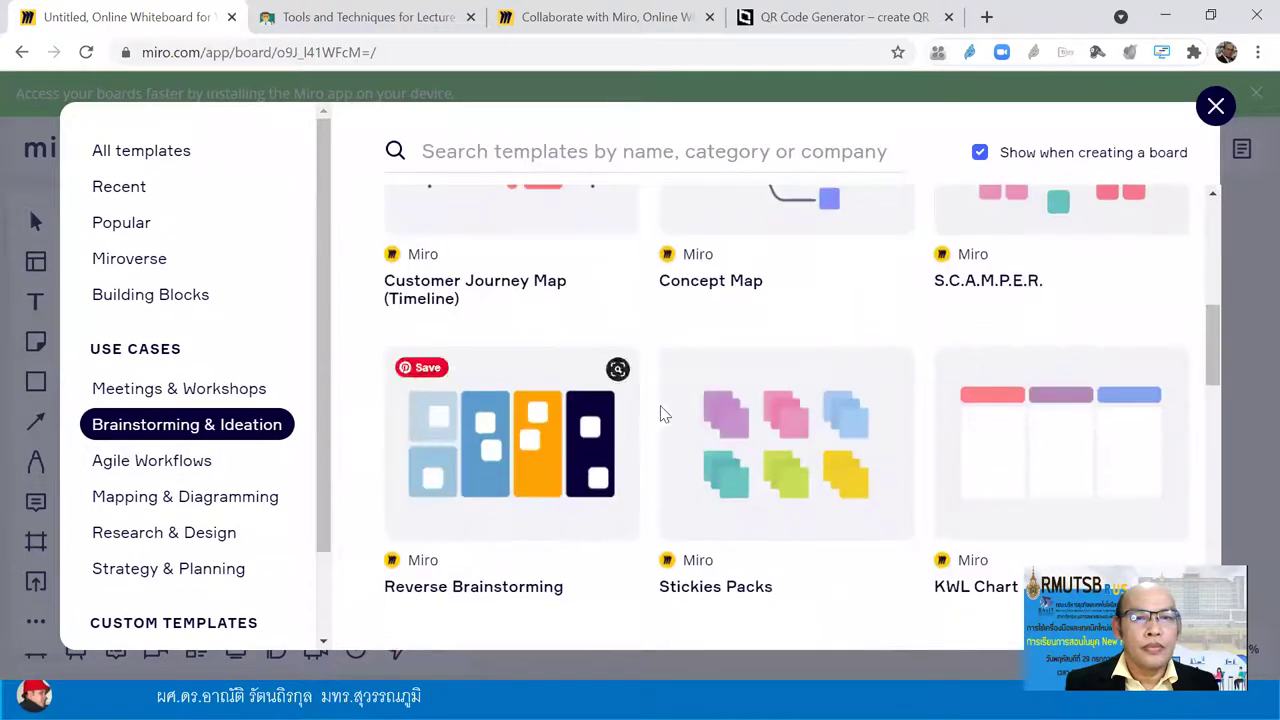
pyautogui.scroll(1, 997, 337)
# Scroll the Brainstorming & Ideation grid and preview the Reverse Brainstorming template.
pyautogui.scroll(-3, 980, 343)
pyautogui.moveTo(980, 343)
pyautogui.scroll(-8, 967, 347)
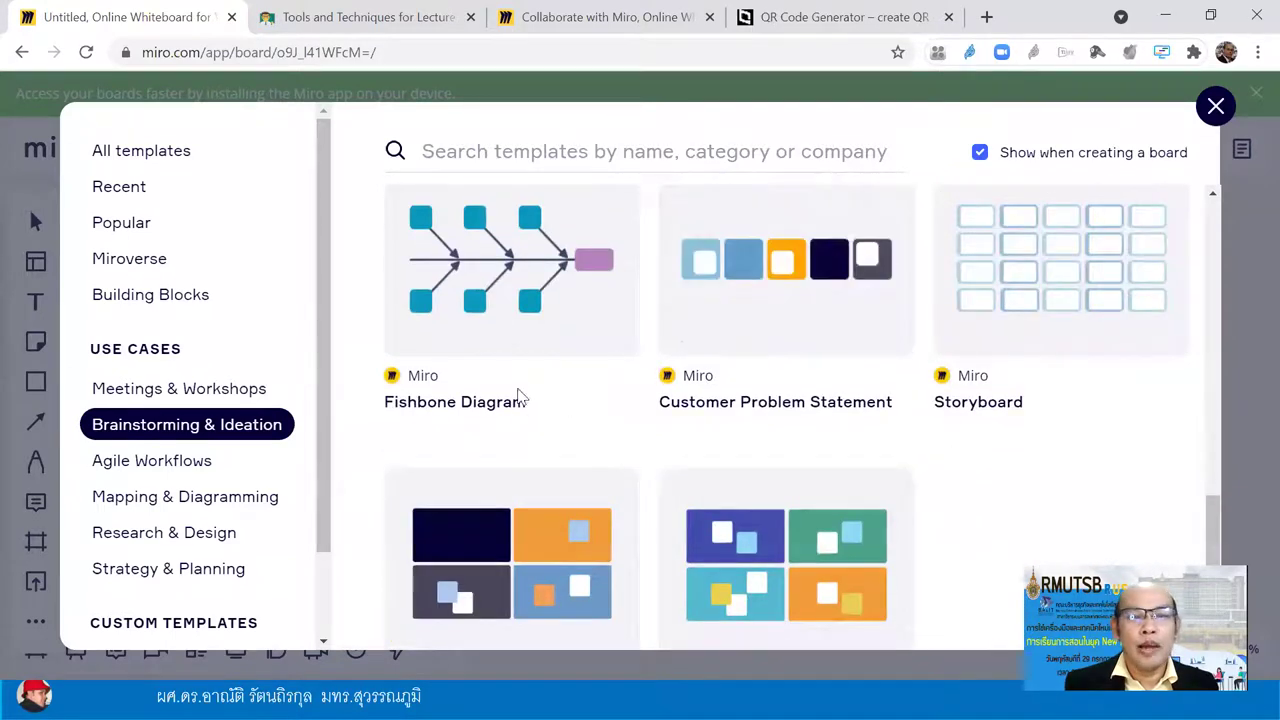
pyautogui.scroll(-3, 820, 391)
pyautogui.scroll(6, 820, 391)
pyautogui.scroll(2, 820, 380)
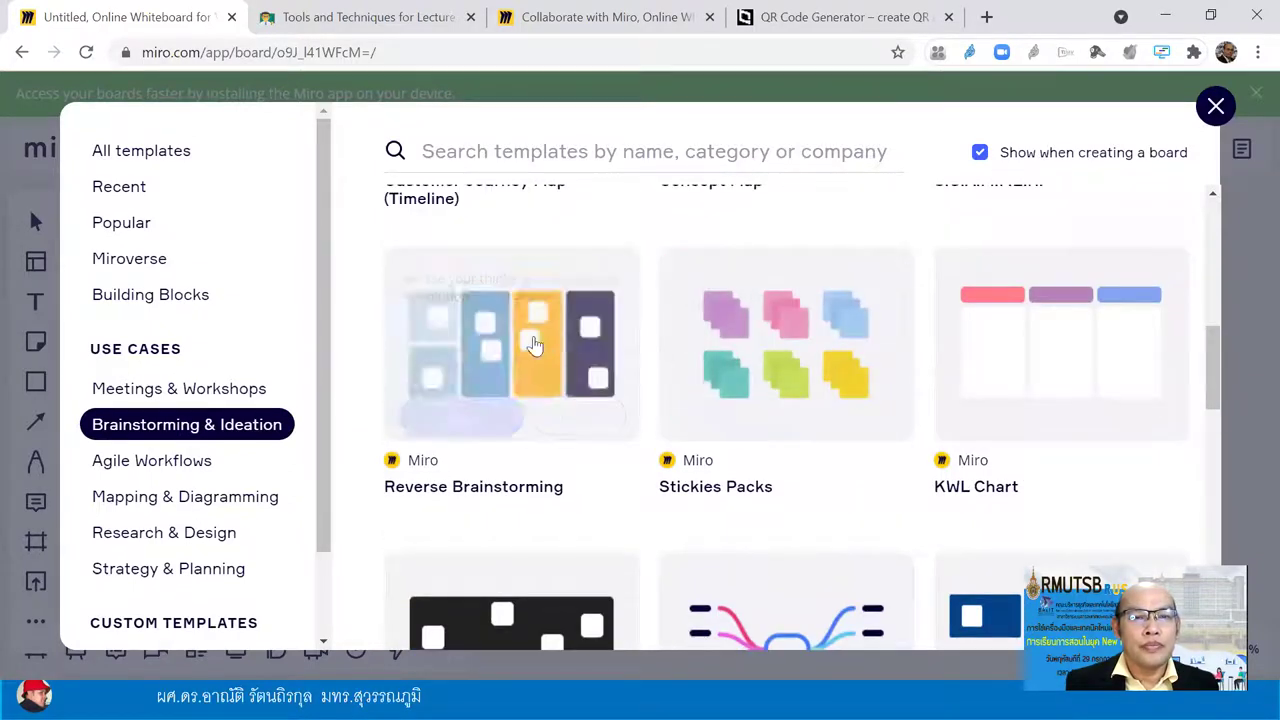
pyautogui.click(505, 343)
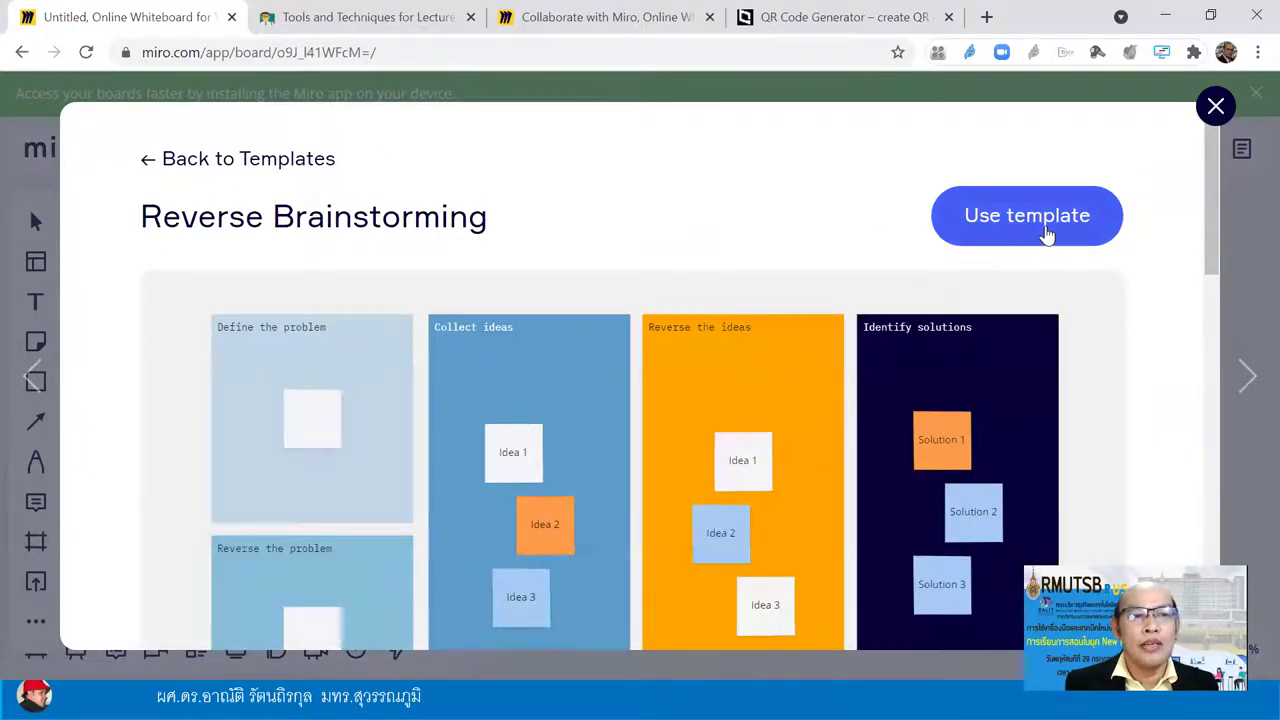
# Insert Reverse Brainstorming, write 'LMS' on the Define the problem sticky and shift it down-left.
pyautogui.click(1030, 236)
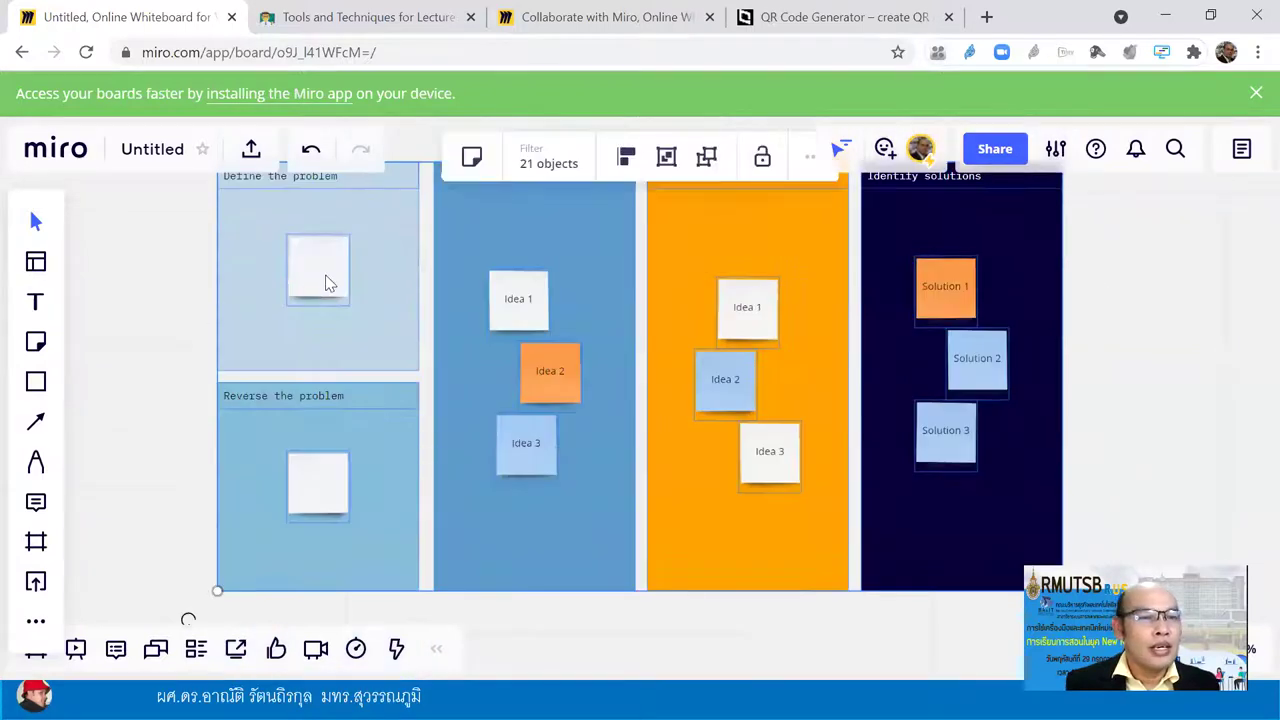
pyautogui.doubleClick(325, 278)
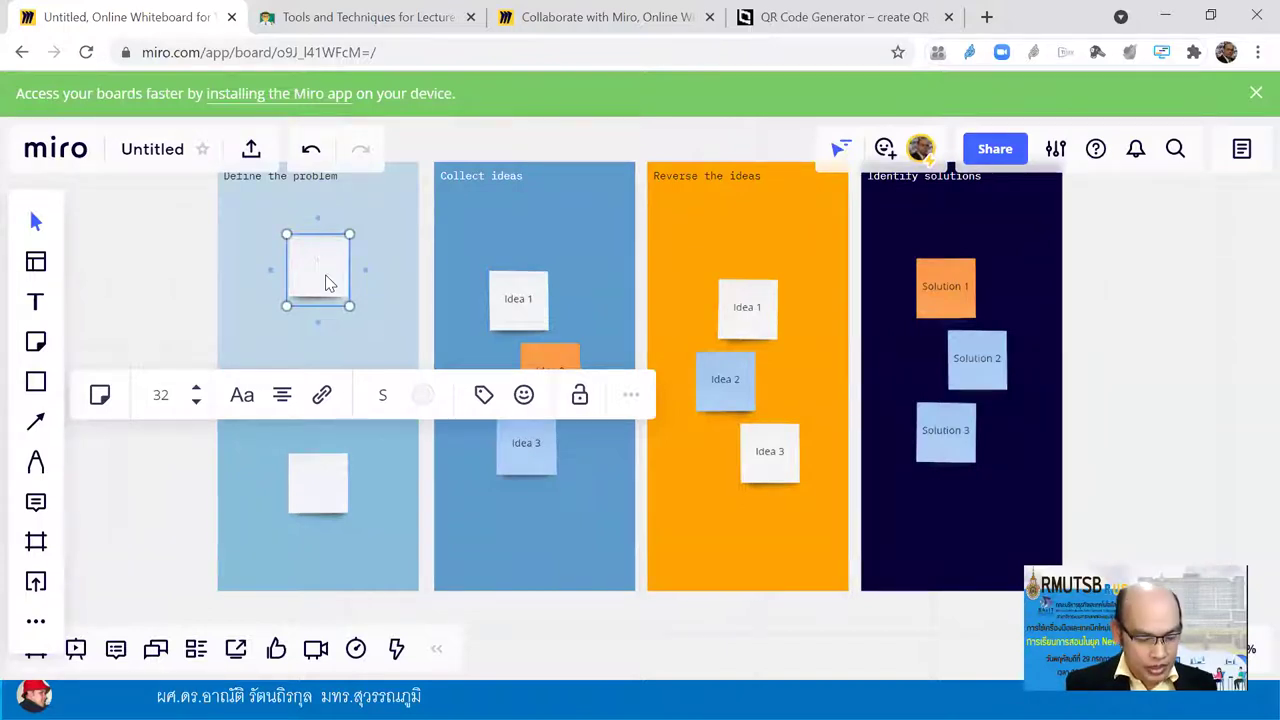
pyautogui.moveTo(328, 263); pyautogui.dragTo(276, 318)
pyautogui.click(170, 305)
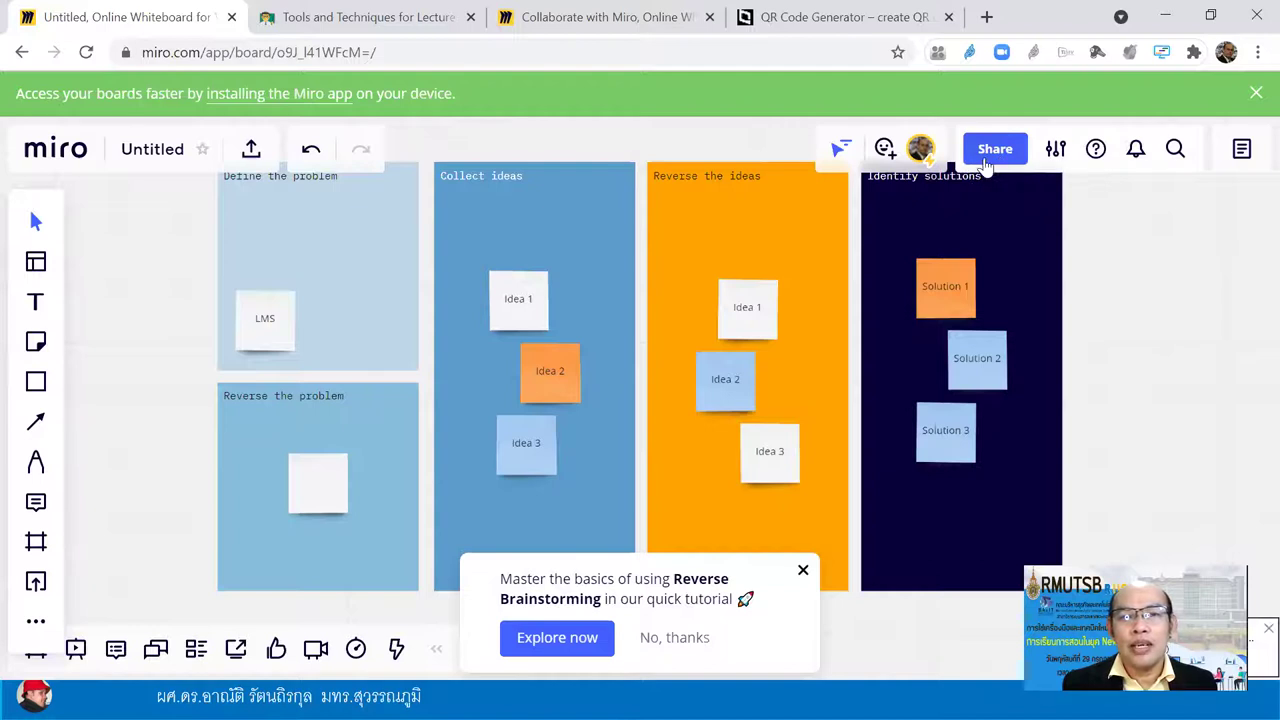
# Rename the board from Untitled to 'LMS' and copy its invite link.
pyautogui.click(987, 166)
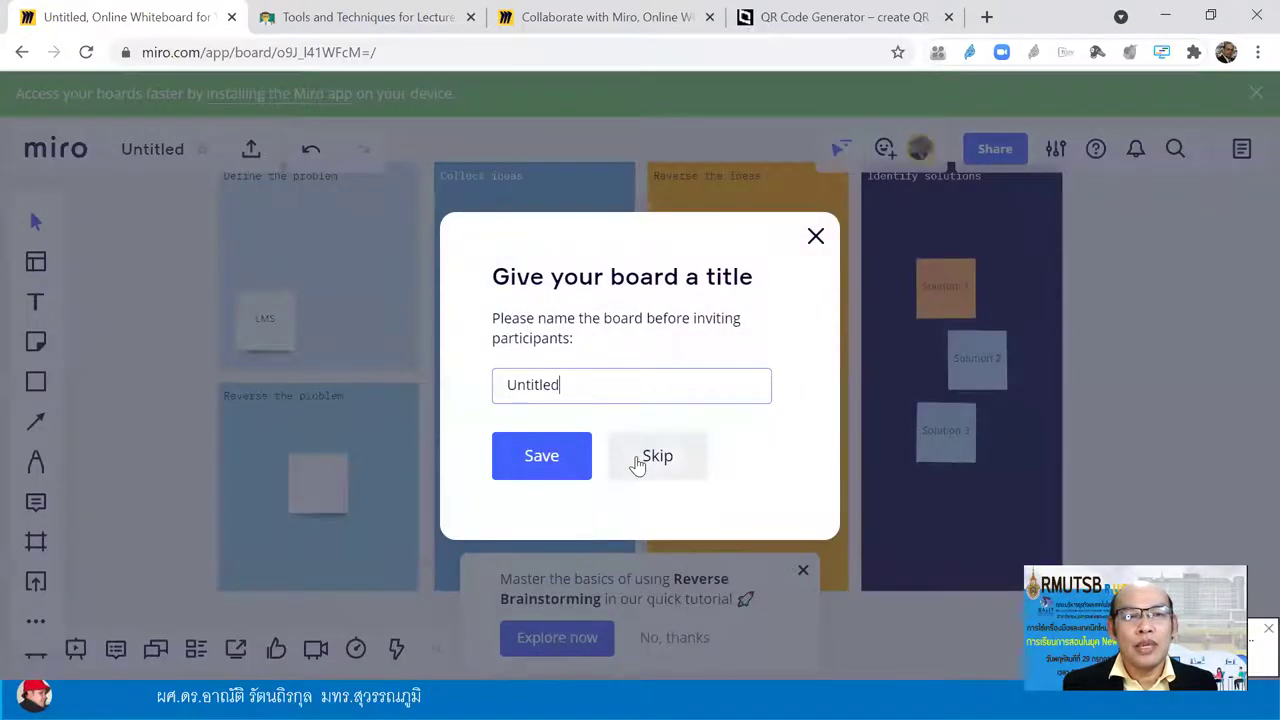
pyautogui.moveTo(589, 392); pyautogui.dragTo(474, 410)
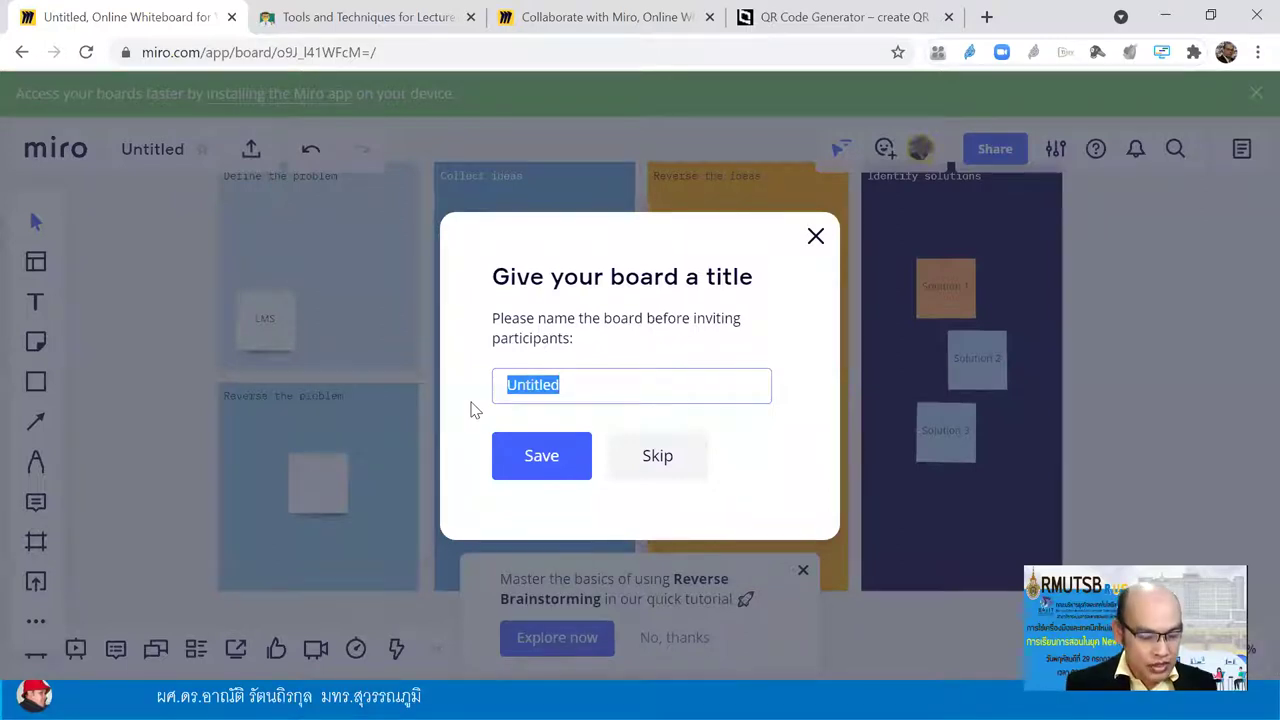
pyautogui.write('LMS')
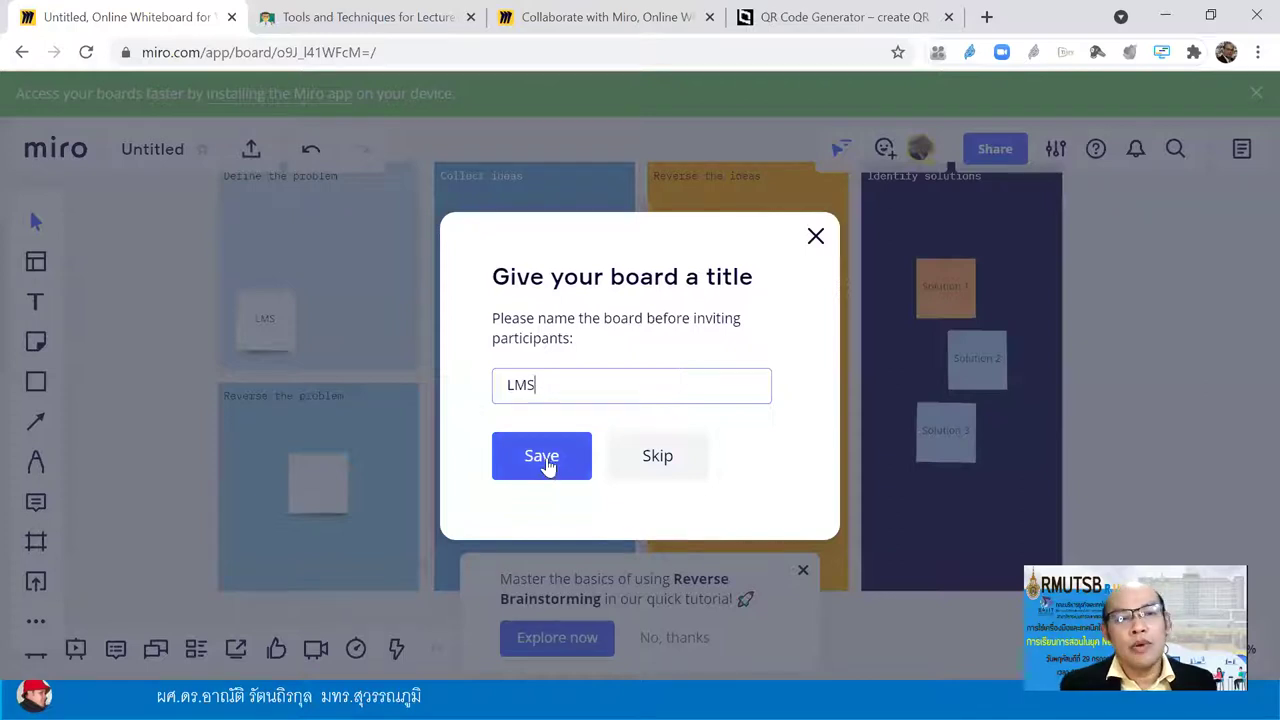
pyautogui.click(546, 463)
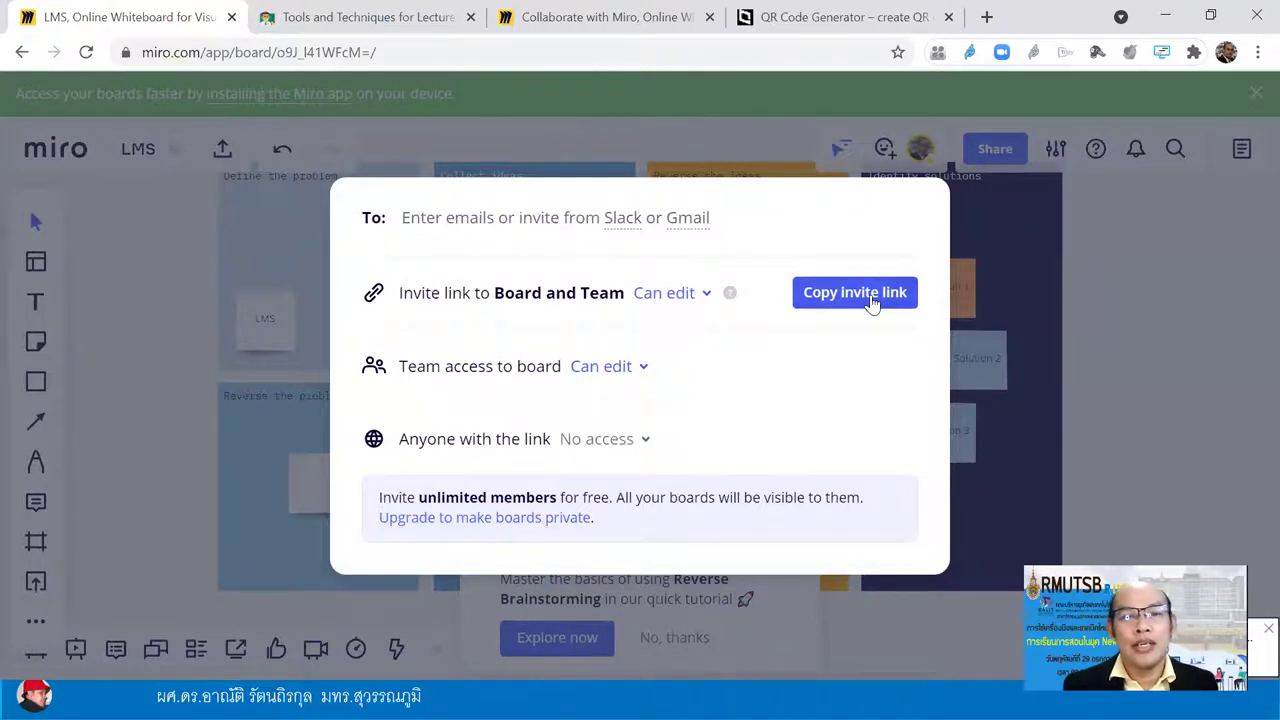
pyautogui.click(868, 293)
pyautogui.click(1097, 233)
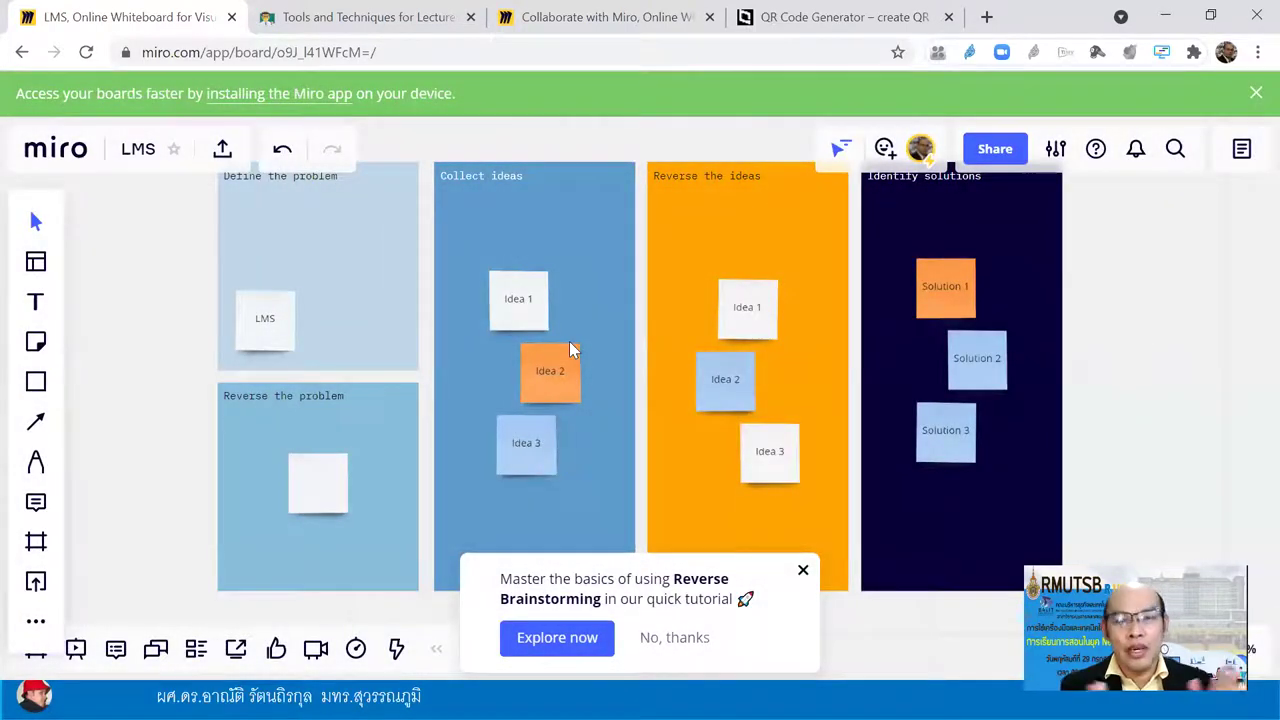
# Rearrange Idea 1, Idea 2 and Idea 3 near the top of Collect ideas.
pyautogui.click(530, 300)
pyautogui.moveTo(533, 304); pyautogui.dragTo(491, 240)
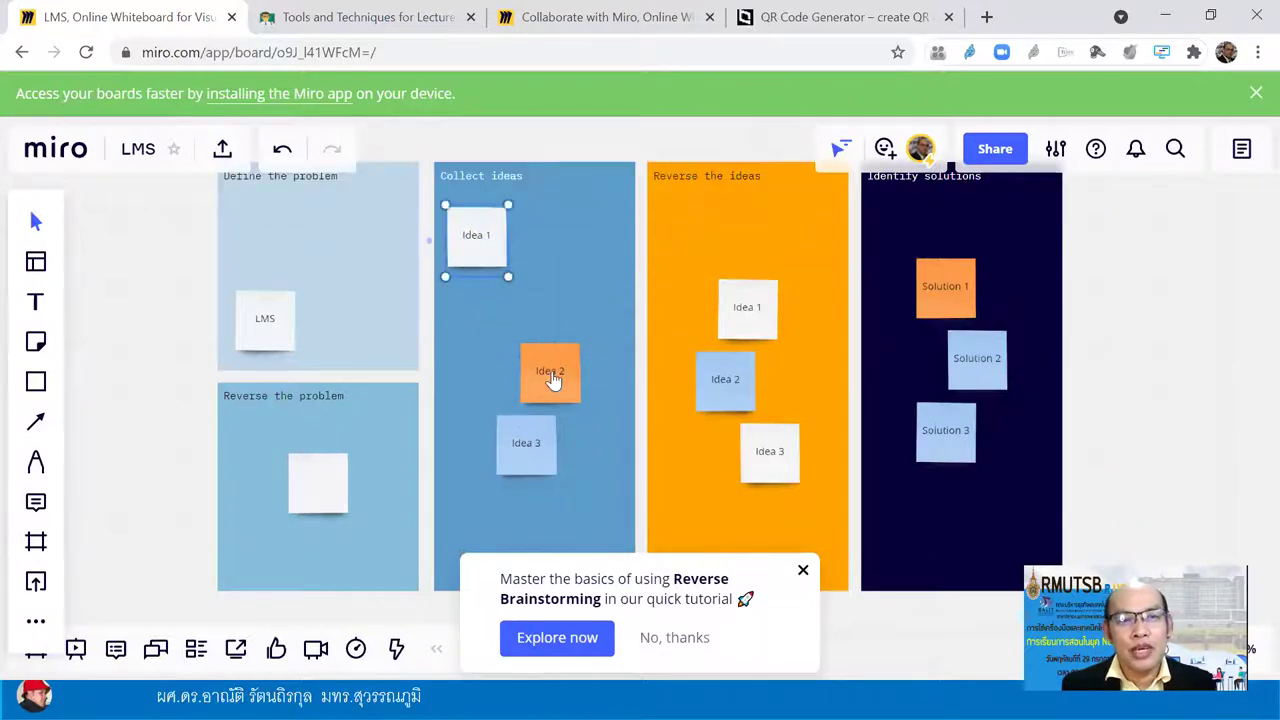
pyautogui.moveTo(531, 443); pyautogui.dragTo(481, 498)
pyautogui.moveTo(554, 392); pyautogui.dragTo(592, 222)
pyautogui.moveTo(476, 496); pyautogui.dragTo(492, 348)
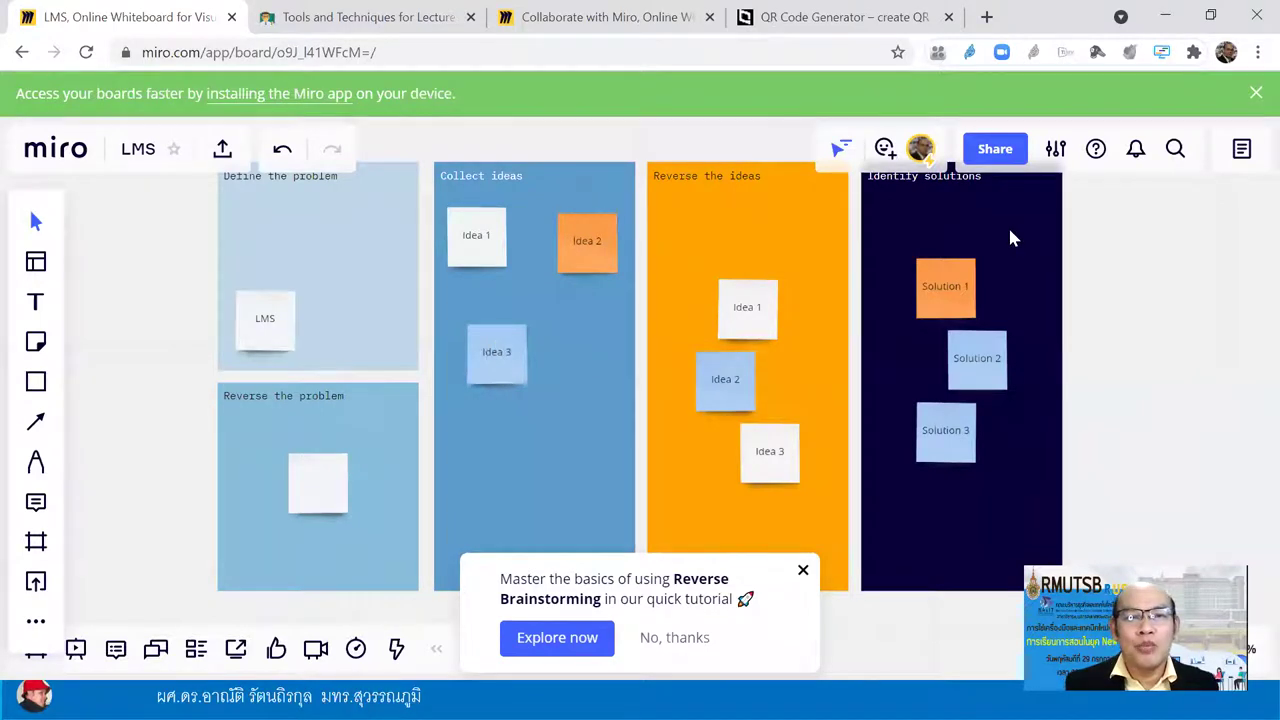
# Regroup Ideas 1–3 in Reverse the ideas and move Solutions 1 and 2 upward.
pyautogui.moveTo(760, 315); pyautogui.dragTo(701, 226)
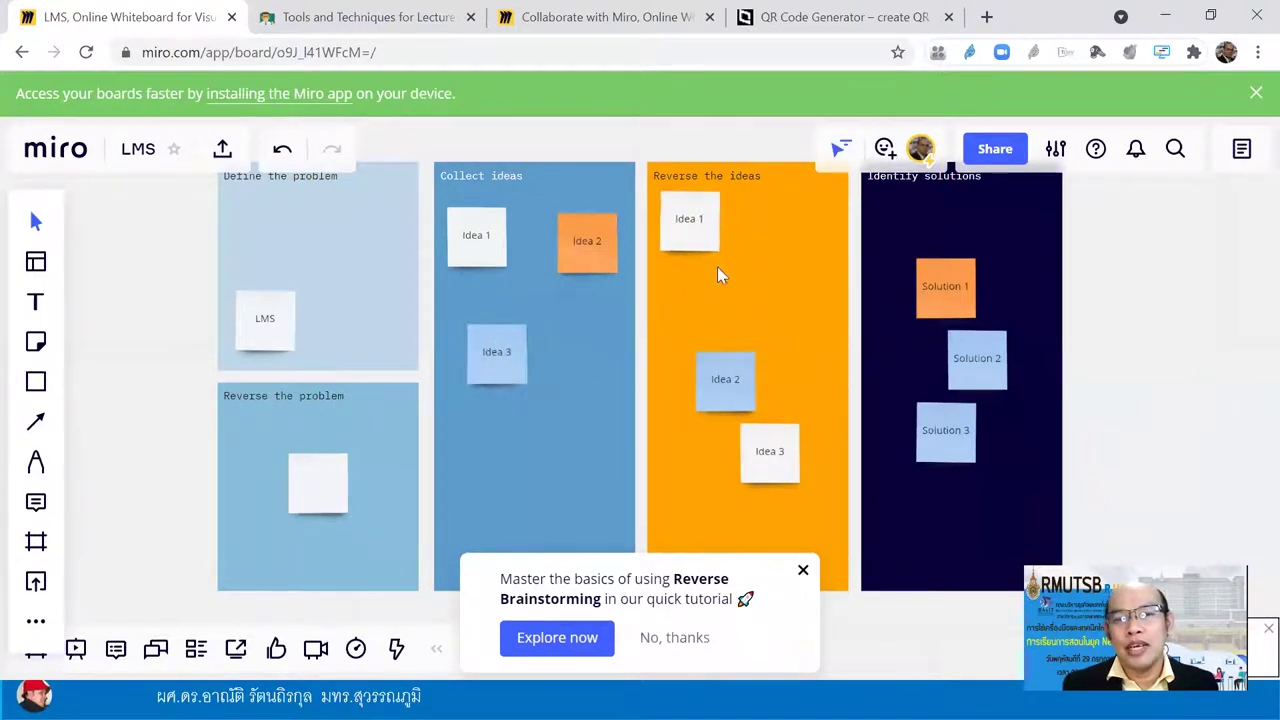
pyautogui.moveTo(740, 371); pyautogui.dragTo(810, 210)
pyautogui.moveTo(777, 465); pyautogui.dragTo(708, 321)
pyautogui.moveTo(923, 314); pyautogui.dragTo(887, 249)
pyautogui.moveTo(966, 349); pyautogui.dragTo(981, 258)
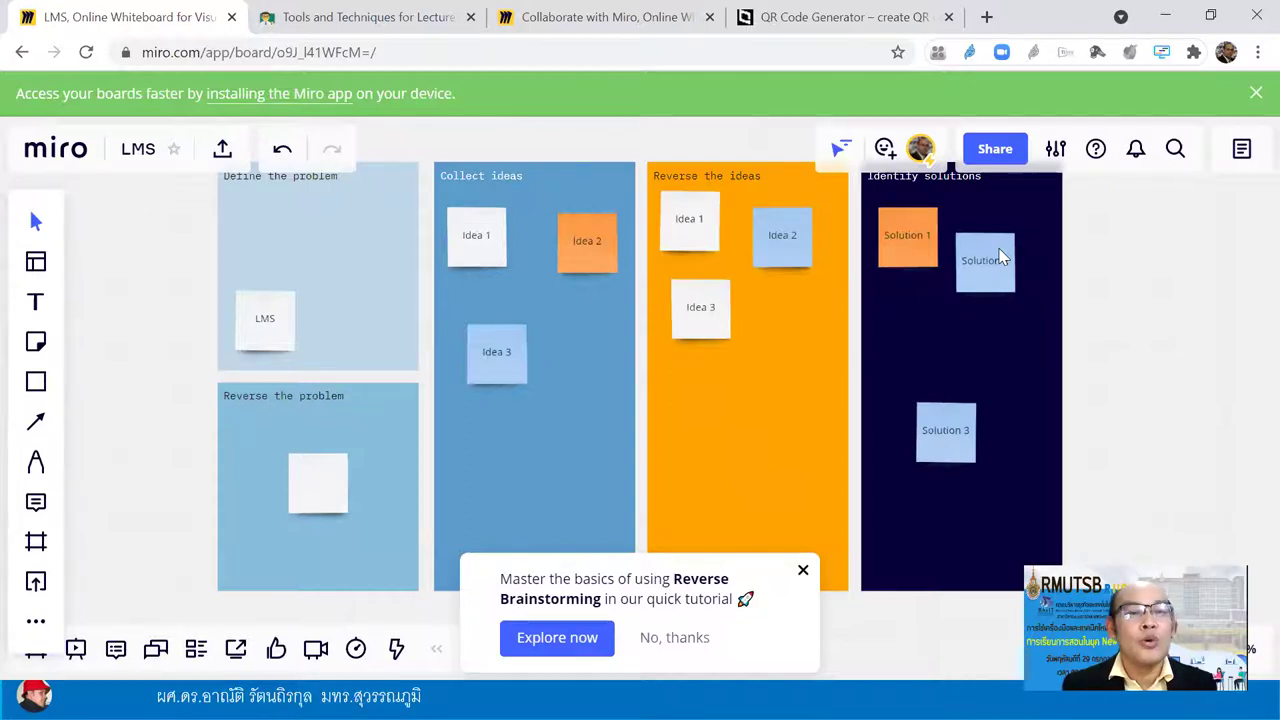
pyautogui.scroll(3, 311, 371)
pyautogui.scroll(-3, 777, 391)
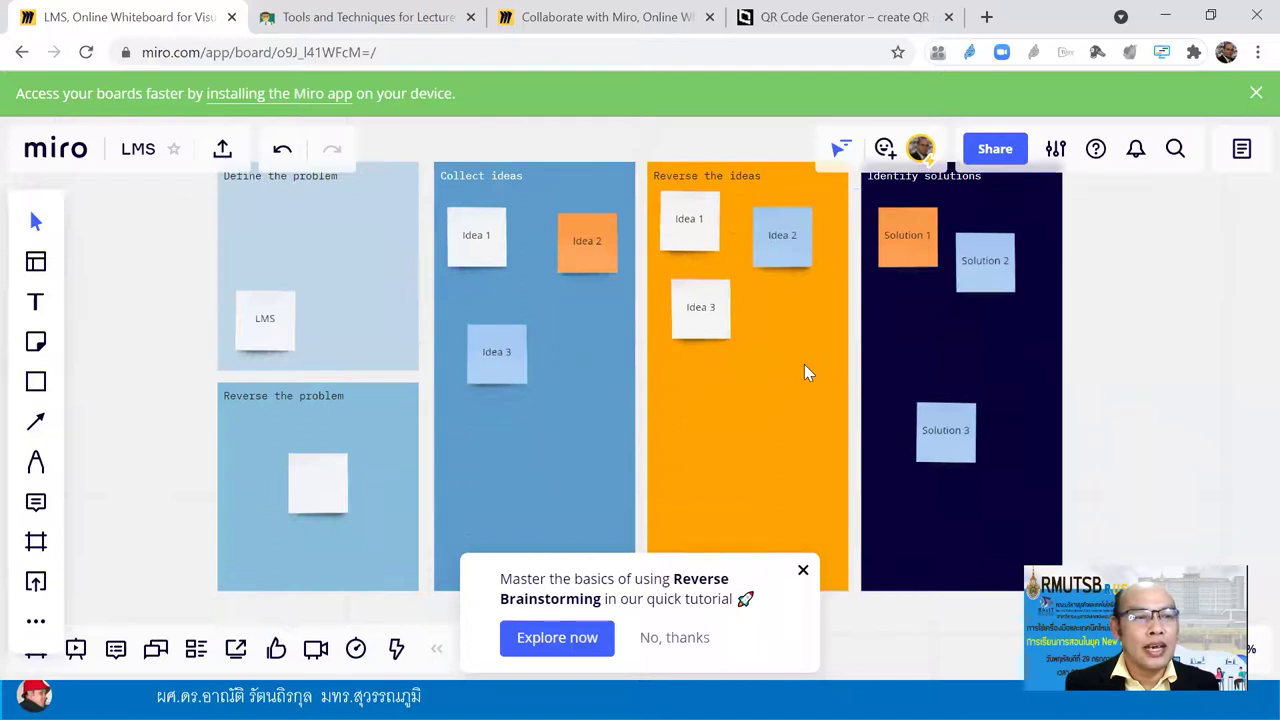
# Draw a curved connector arrow up to Idea 3 and dismiss the video chat upgrade popup.
pyautogui.click(36, 421)
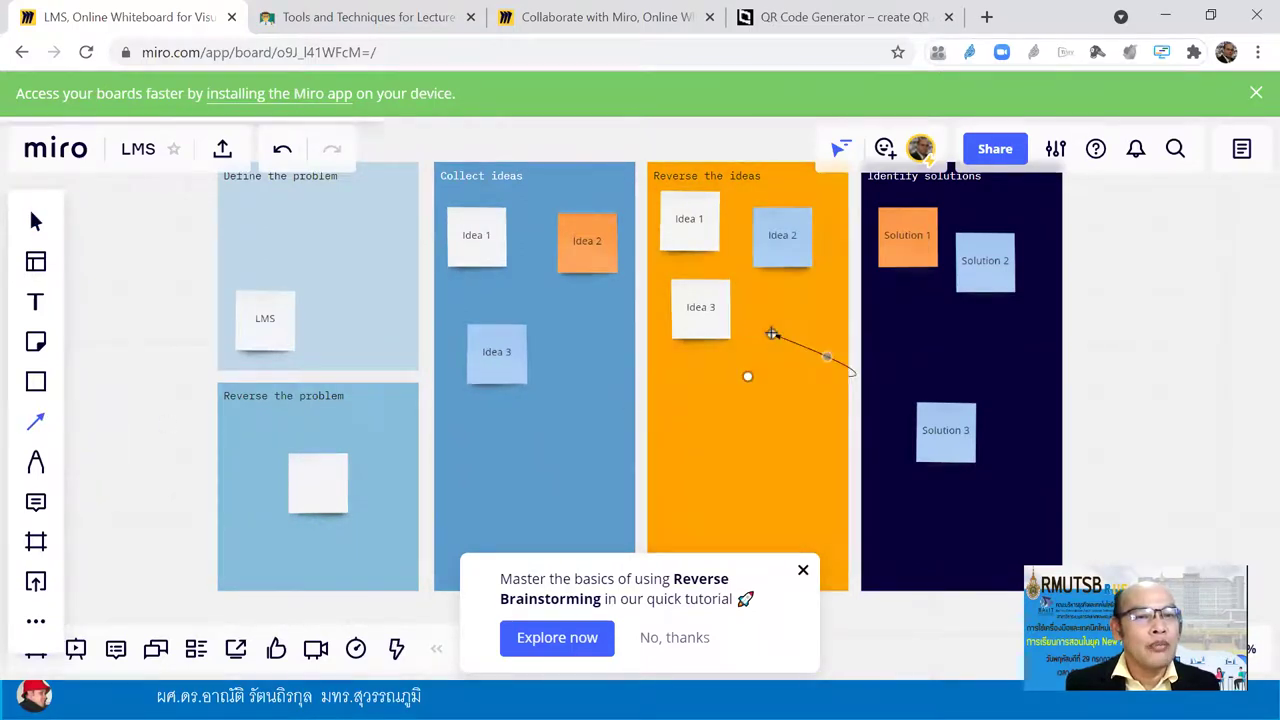
pyautogui.moveTo(731, 348); pyautogui.dragTo(728, 430)
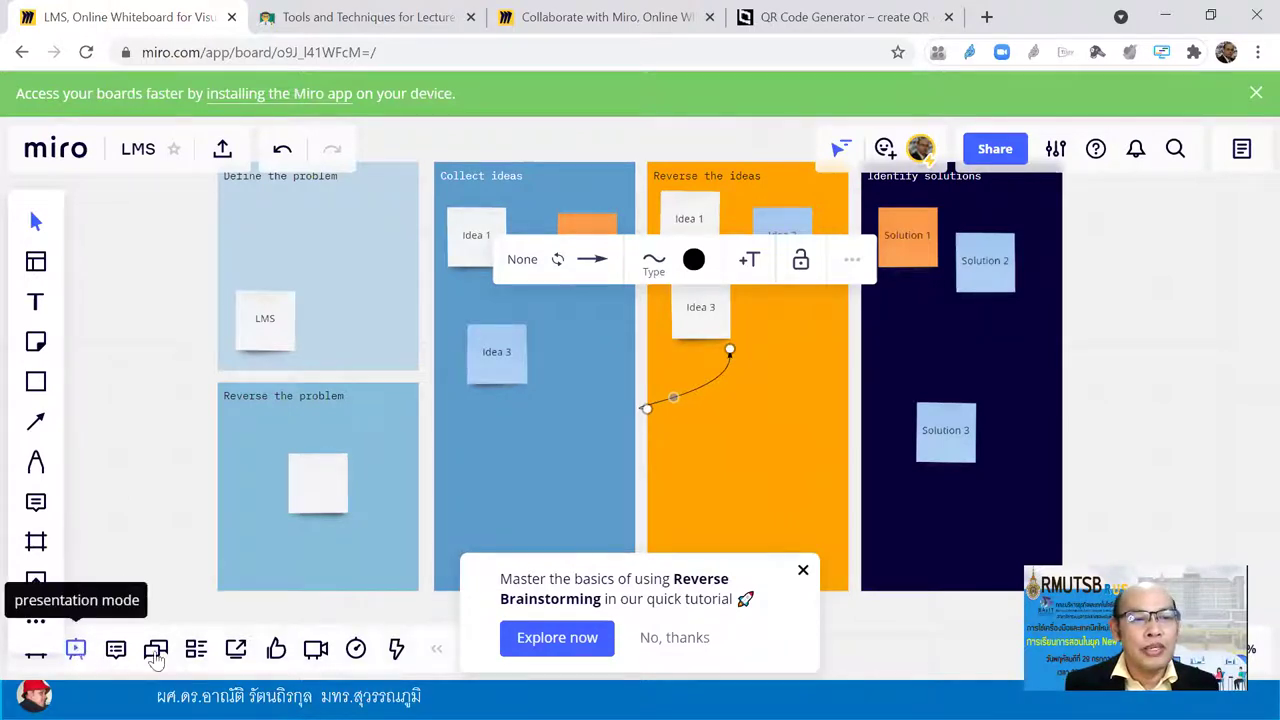
pyautogui.click(314, 650)
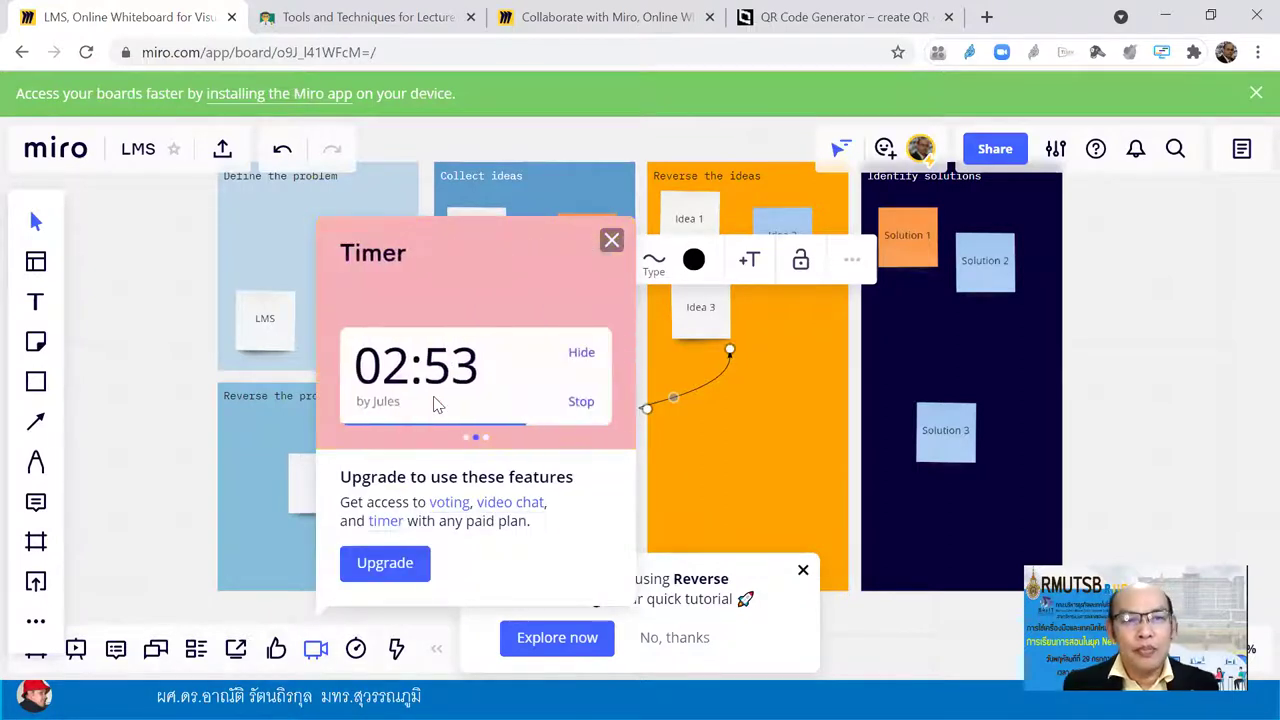
pyautogui.click(1190, 300)
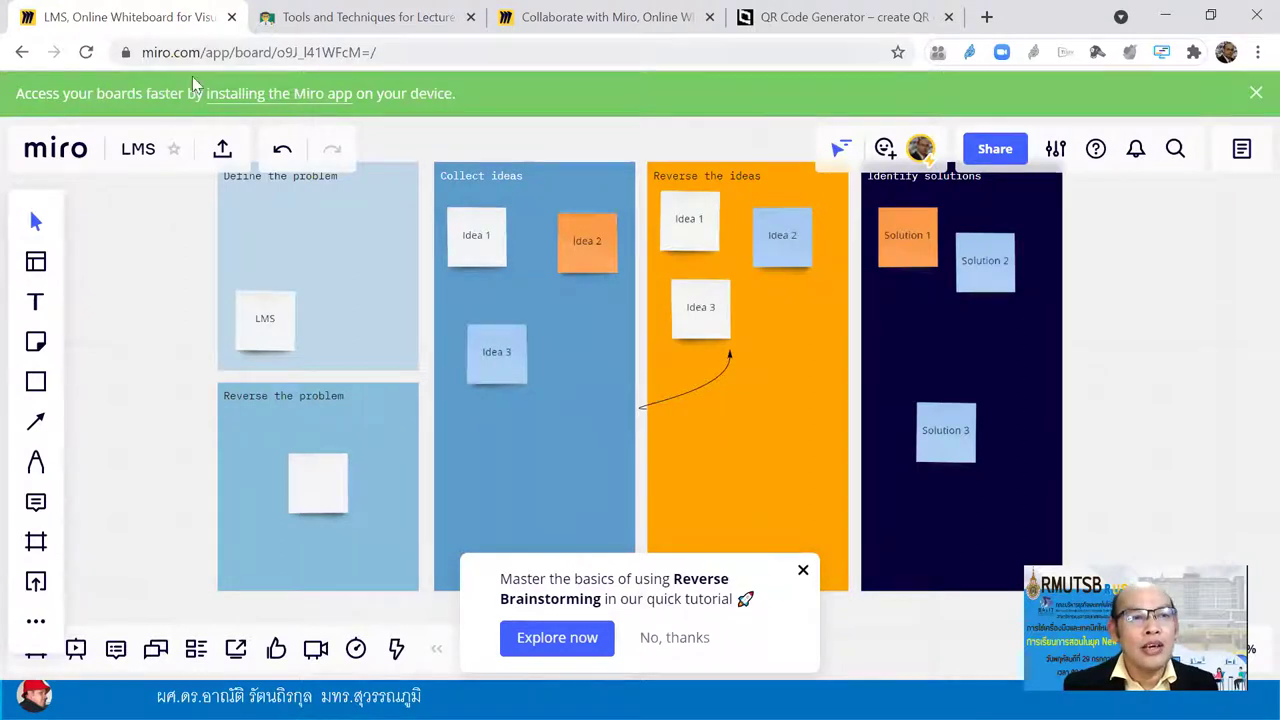
# Close the export menu unused, then advance the slideshow from DEMO to the Management slide.
pyautogui.click(224, 156)
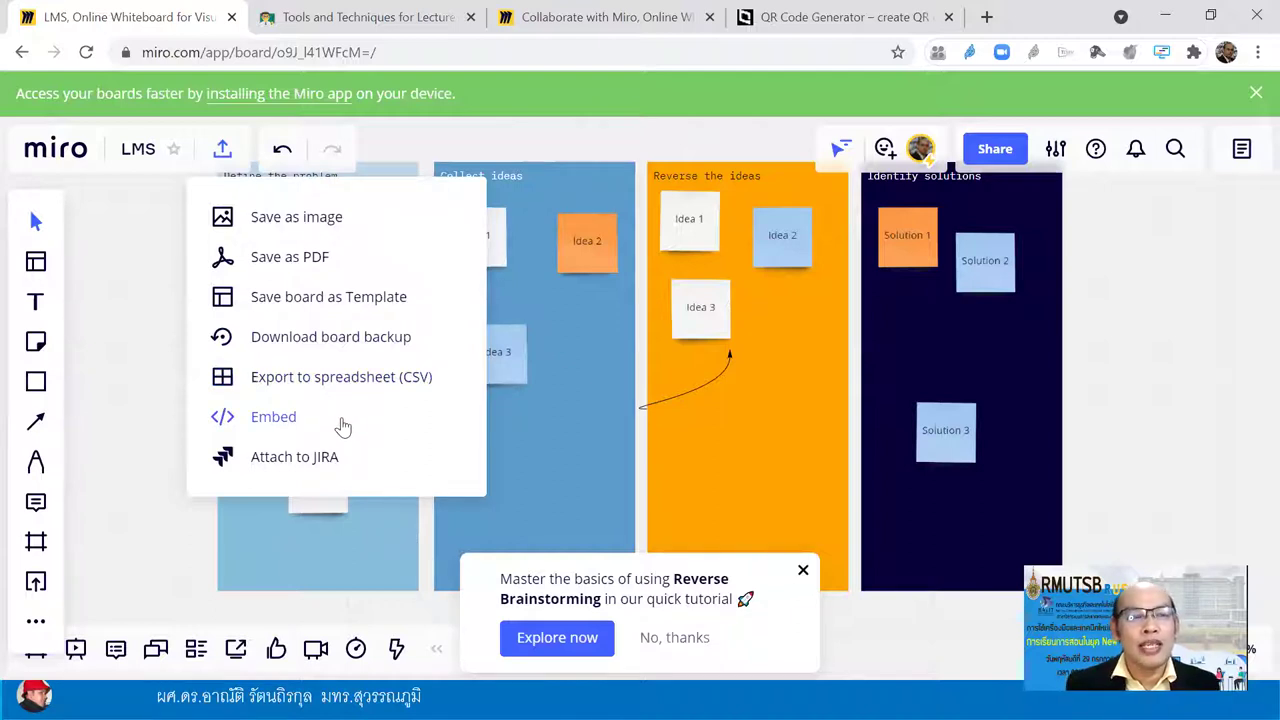
pyautogui.click(130, 350)
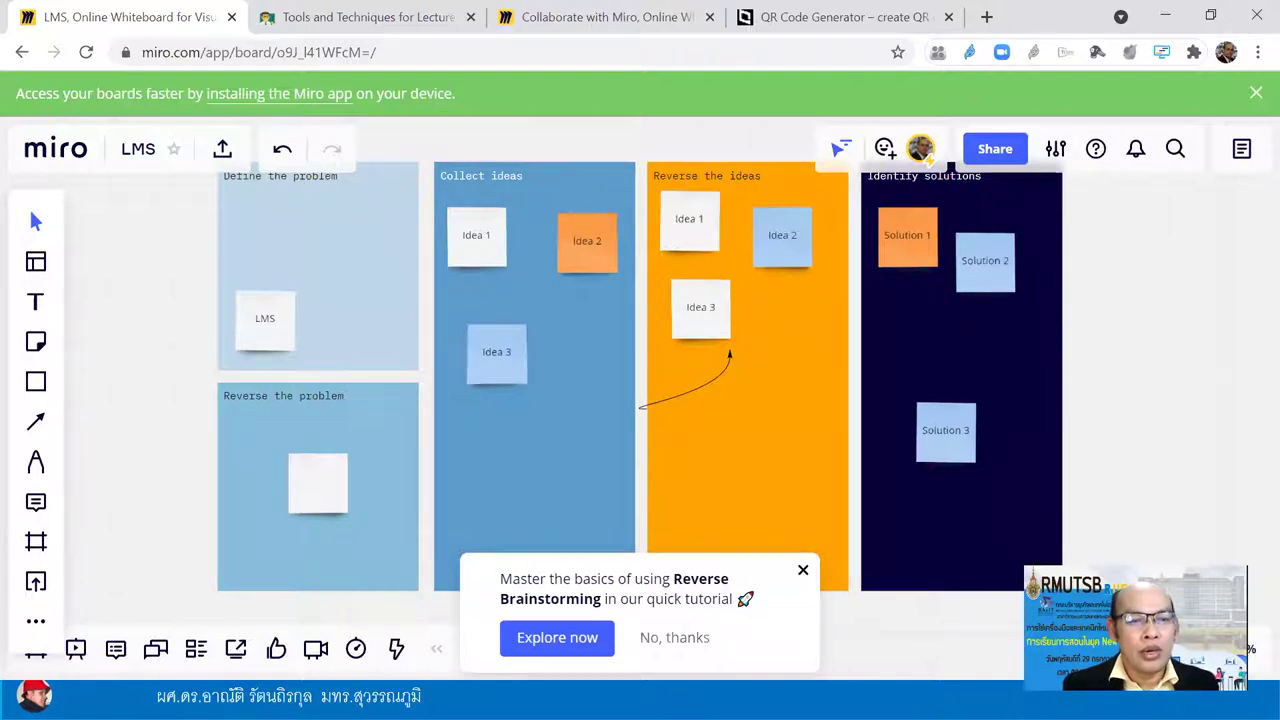
pyautogui.hotkey('alt', 'Tab')
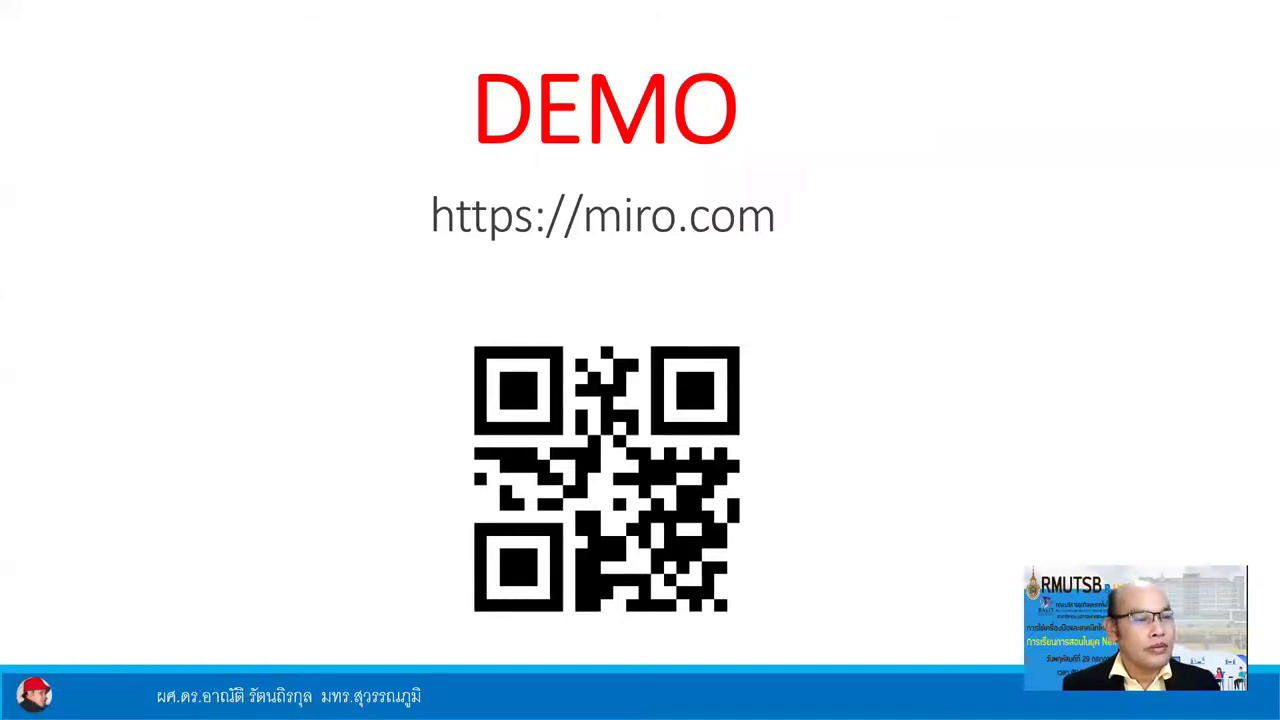
pyautogui.press('Right')
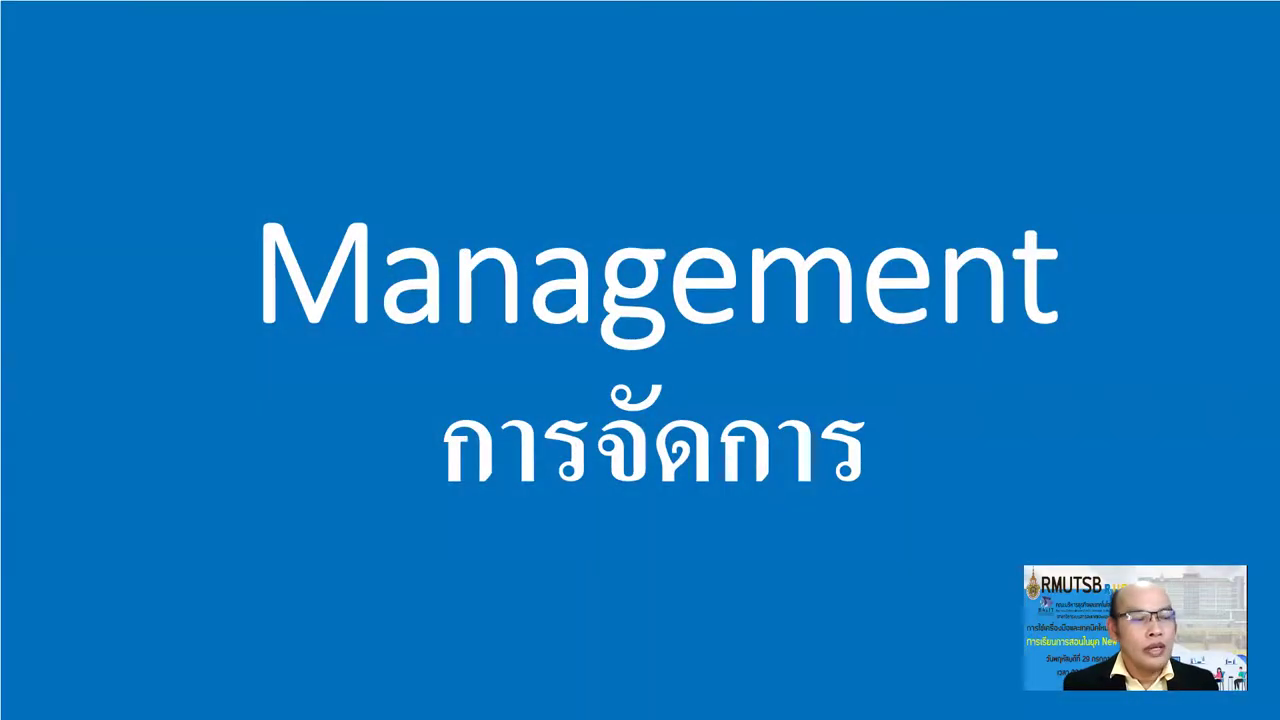
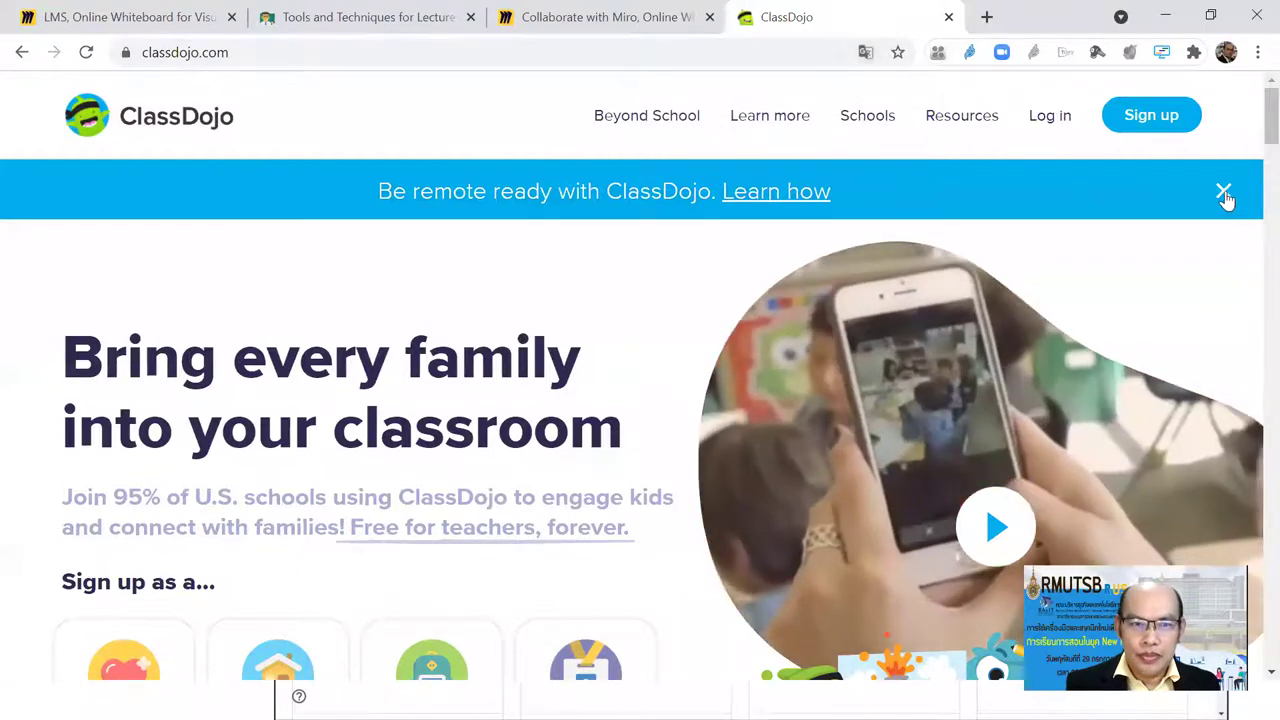
# Dismiss the remote-ready promotional banner on the ClassDojo homepage.
pyautogui.click(1224, 192)
# Scroll through the ClassDojo homepage, then start Sign up to reach the account-role chooser.
pyautogui.scroll(-3, 1251, 160)
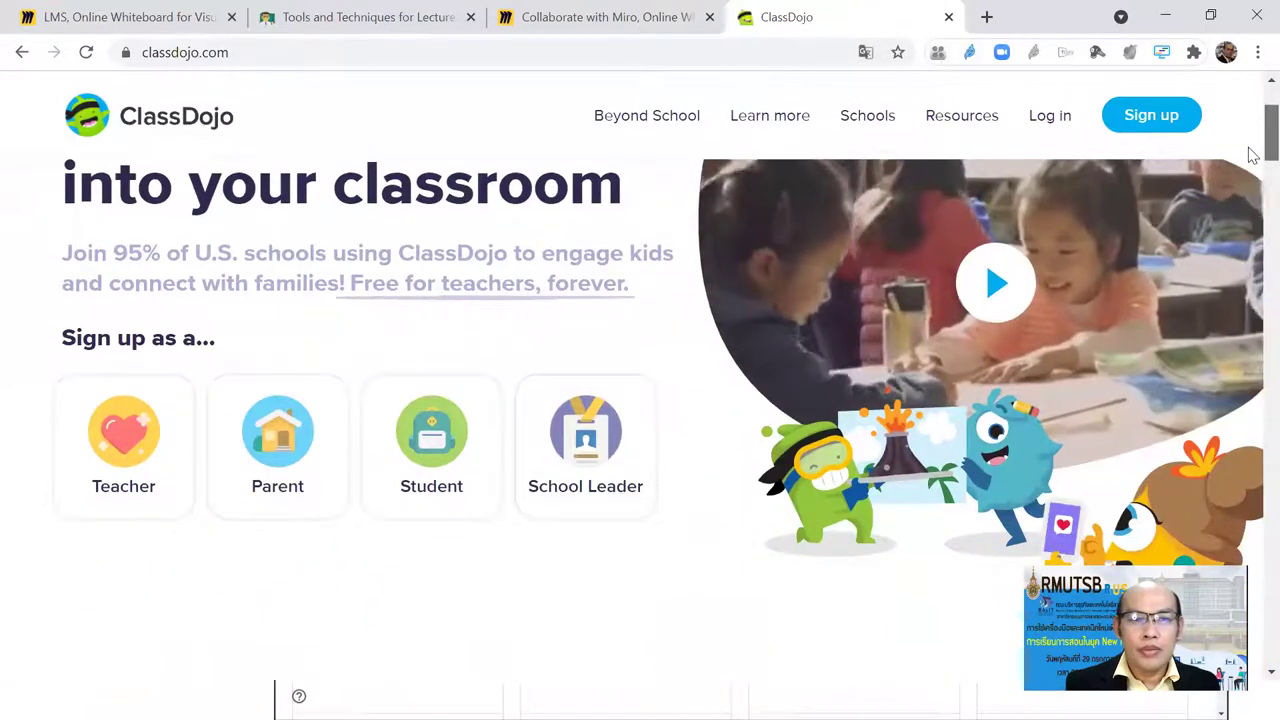
pyautogui.scroll(2, 1251, 150)
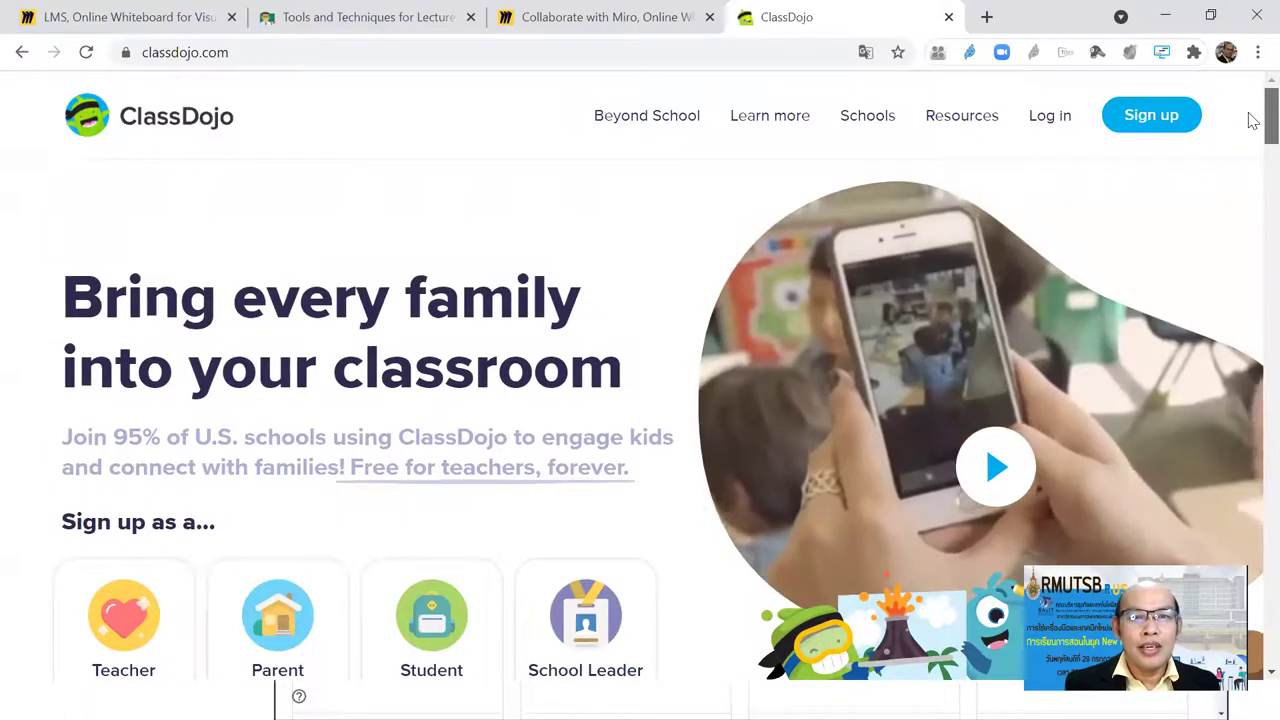
pyautogui.scroll(-10, 1251, 128)
pyautogui.scroll(12, 1253, 442)
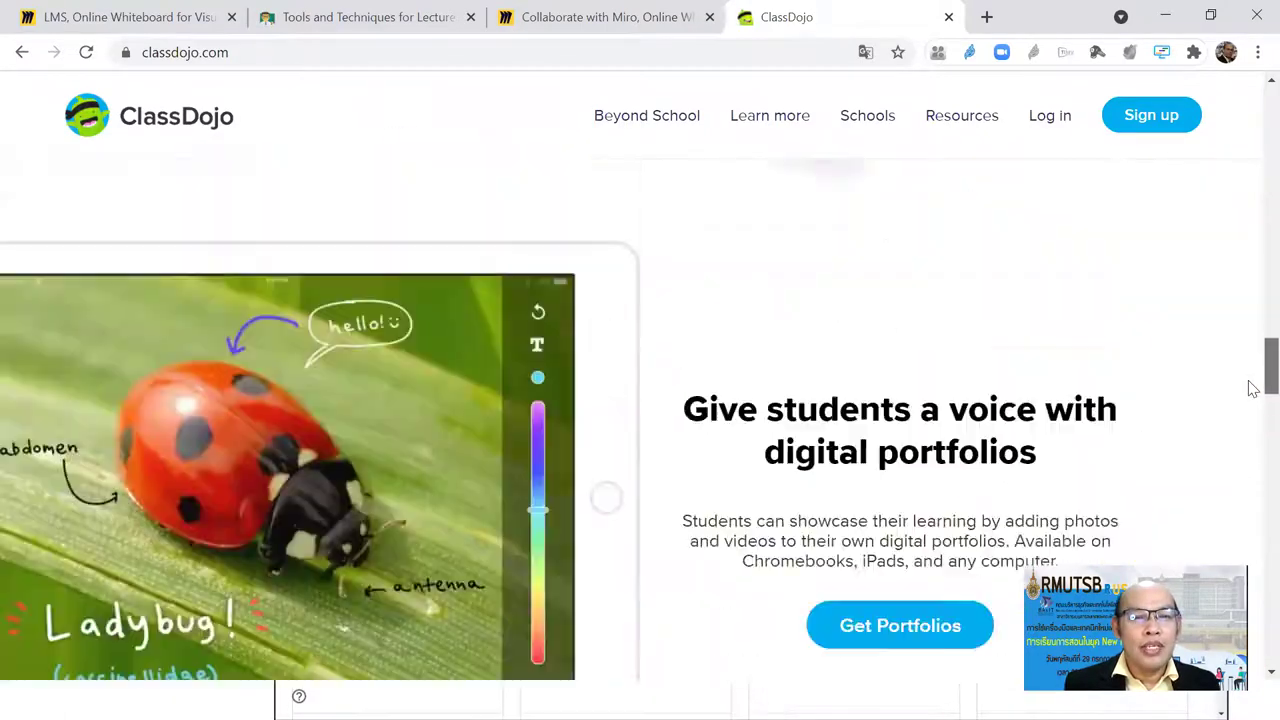
pyautogui.scroll(-3, 1253, 140)
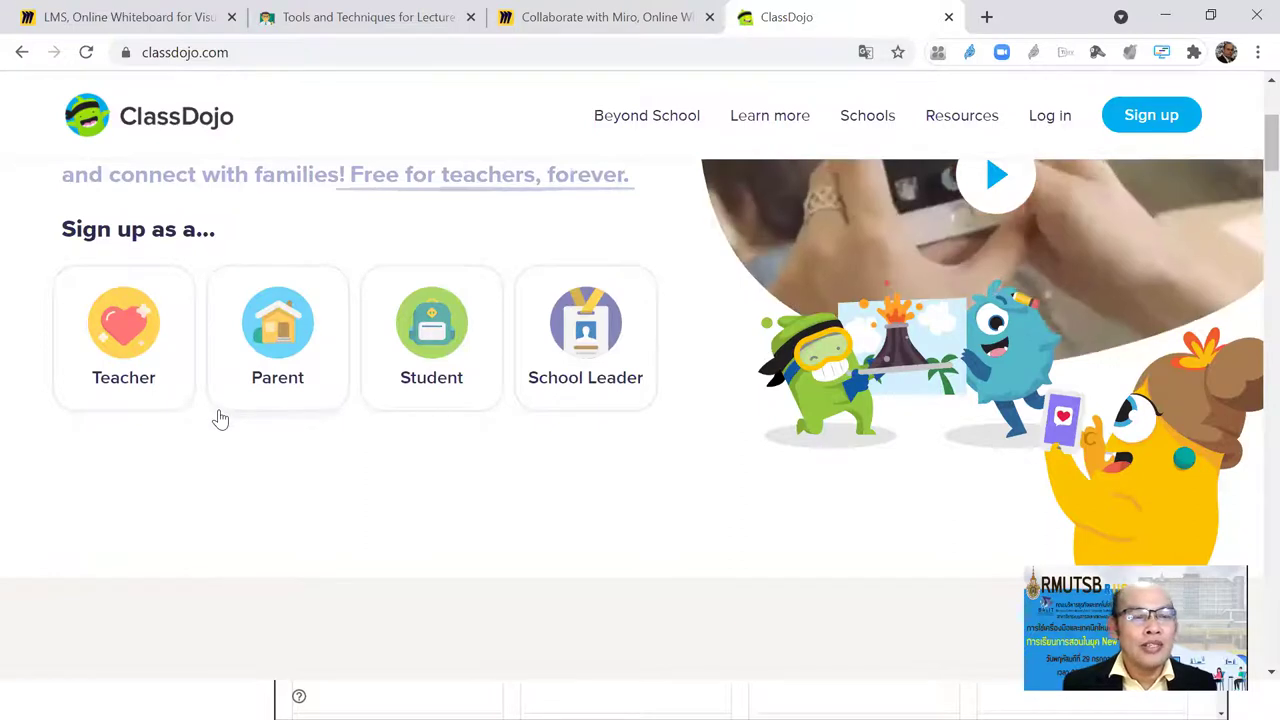
pyautogui.scroll(1, 663, 457)
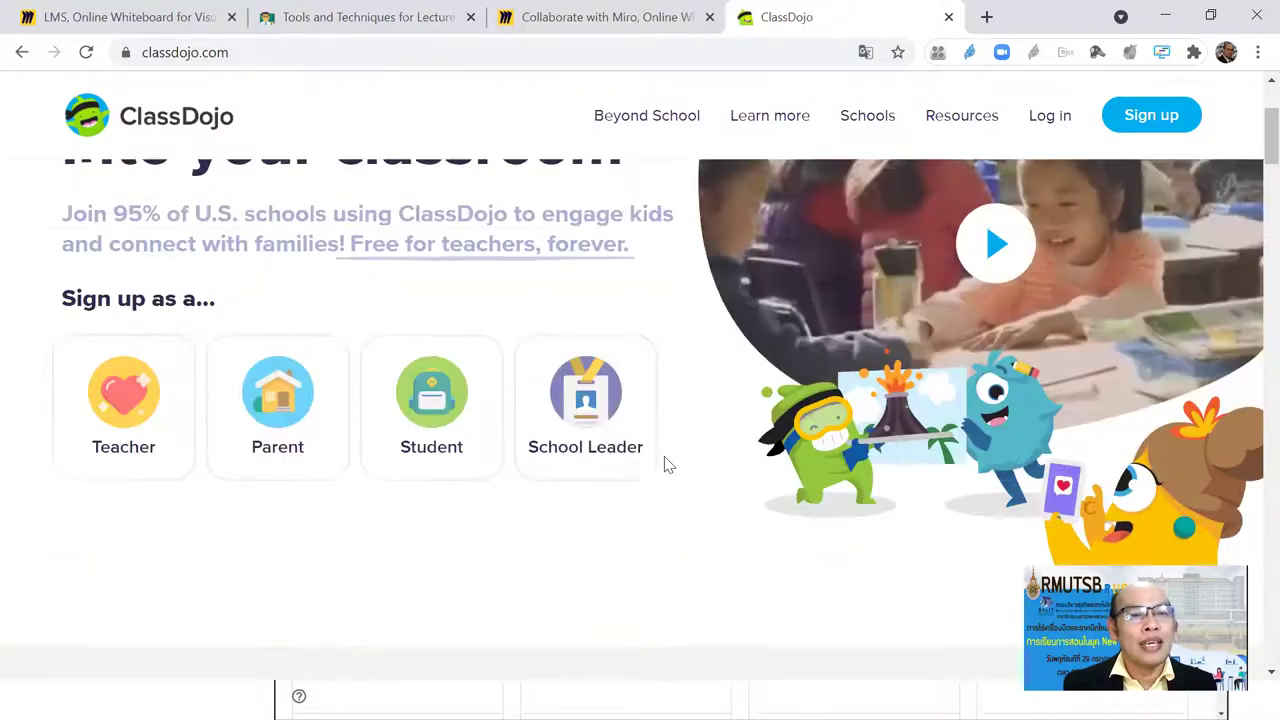
pyautogui.scroll(2, 668, 464)
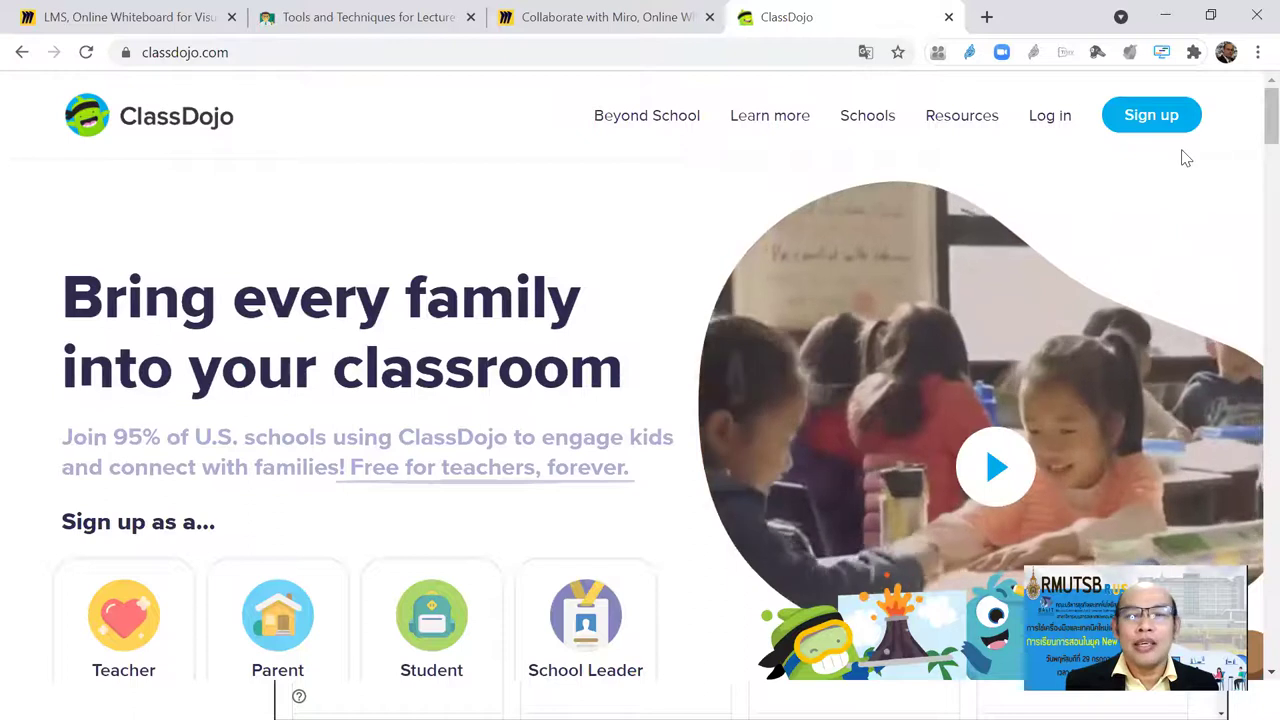
pyautogui.click(1168, 139)
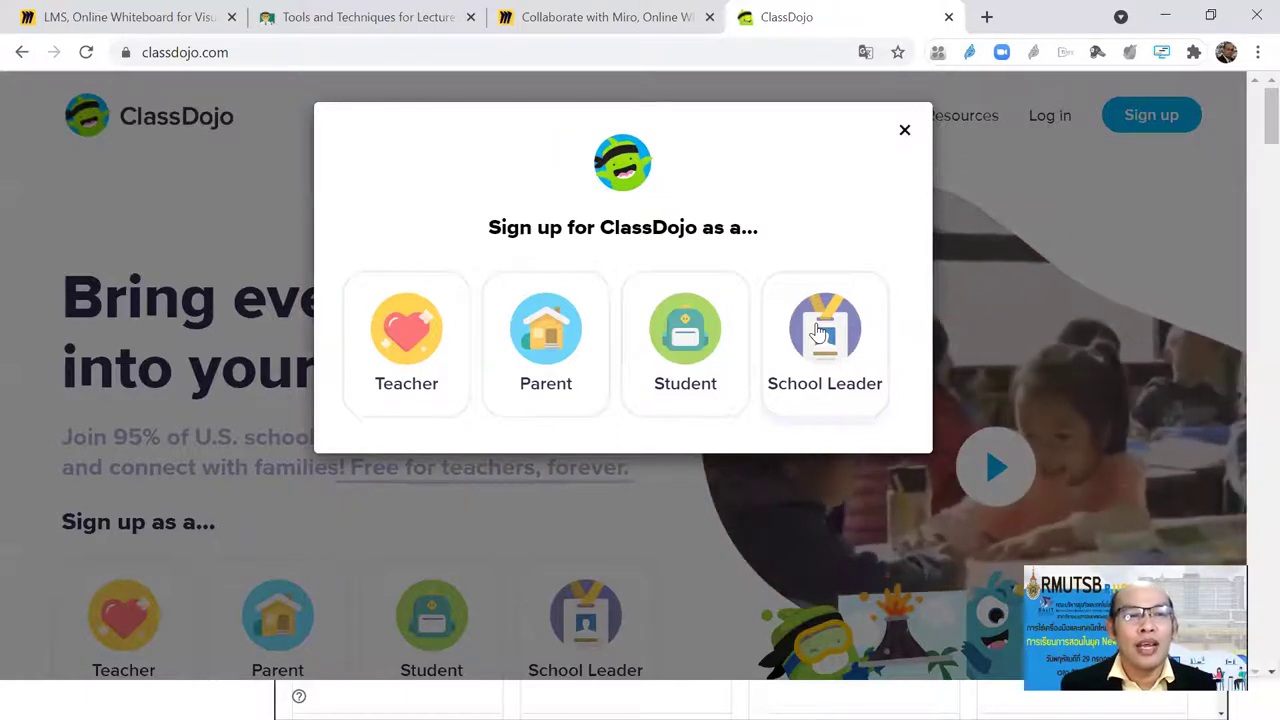
# Choose the Teacher role and set the title to Dr. after first trying Mr.
pyautogui.click(406, 340)
pyautogui.scroll(-2, 634, 354)
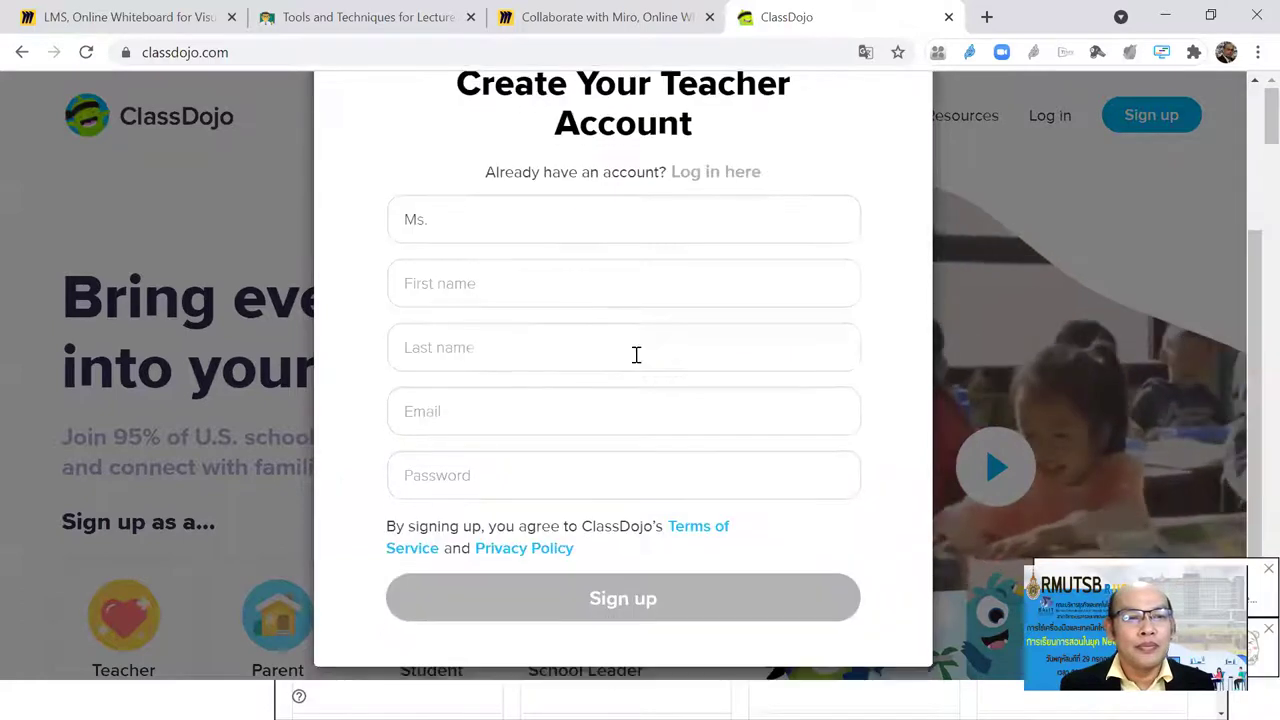
pyautogui.scroll(-4, 651, 391)
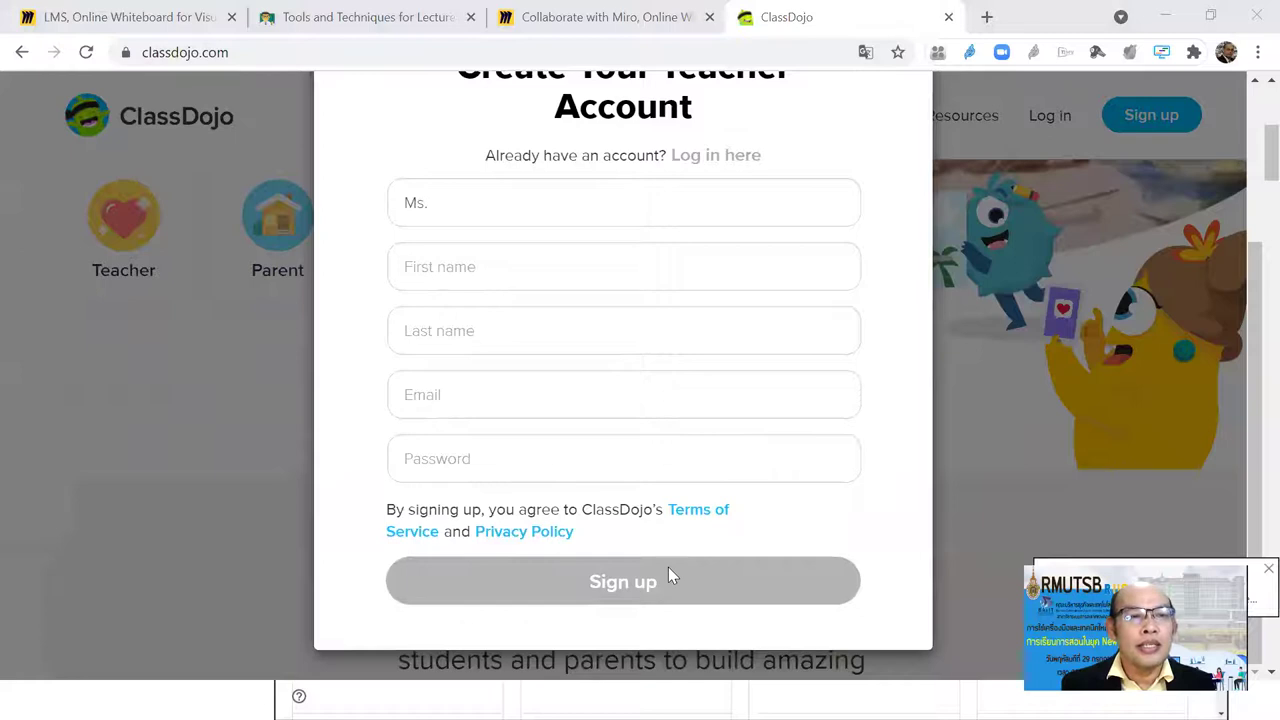
pyautogui.click(440, 204)
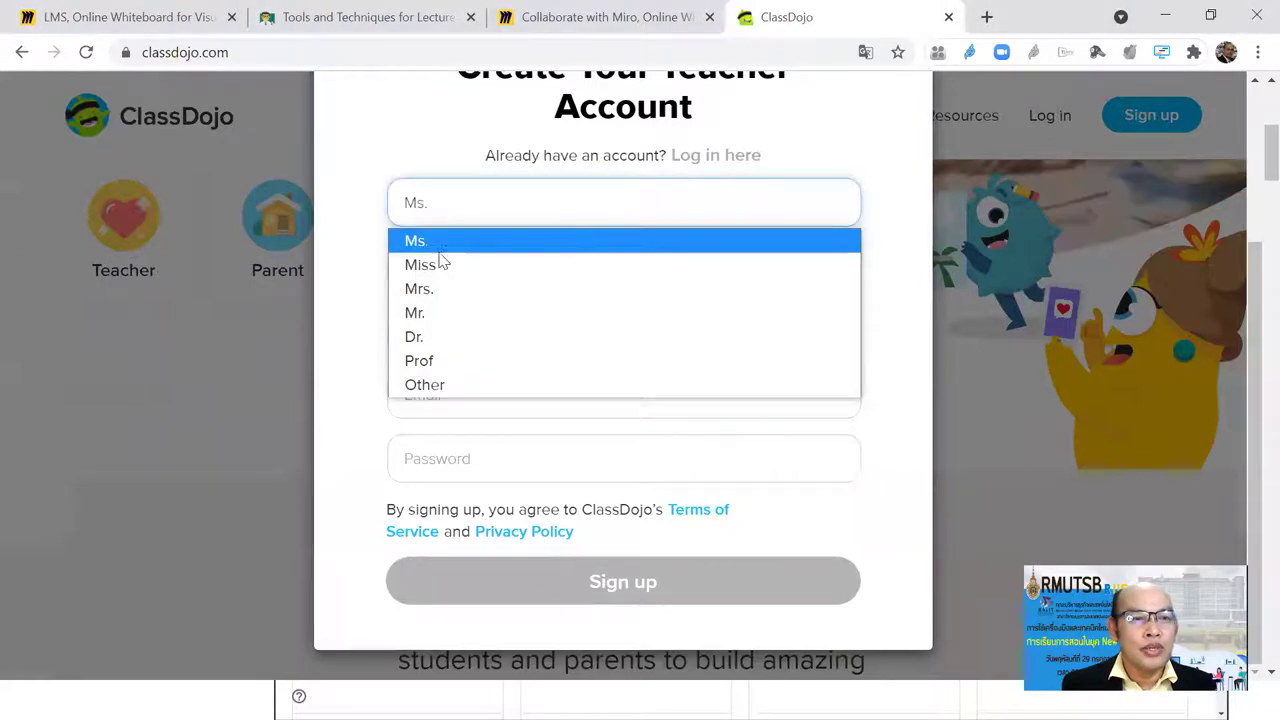
pyautogui.click(441, 313)
pyautogui.click(447, 213)
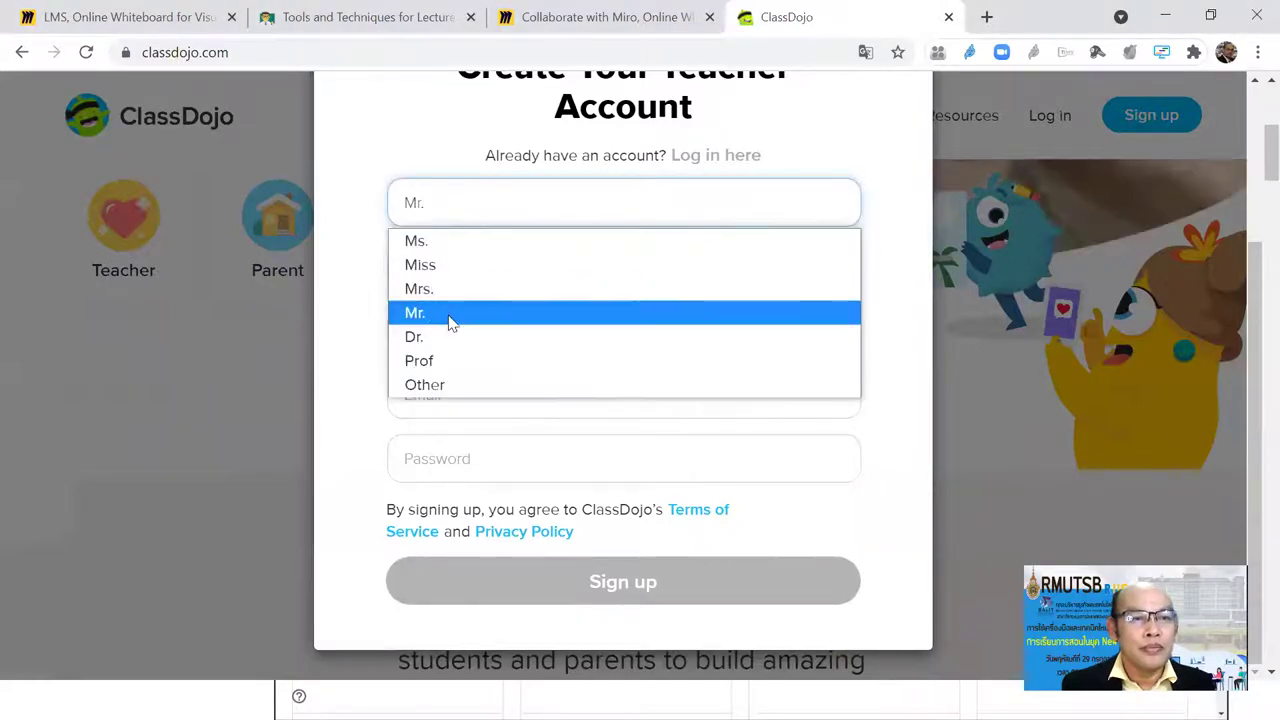
pyautogui.click(449, 335)
# Fill in the teacher's first and last name, begin the email, then close the form.
pyautogui.click(453, 270)
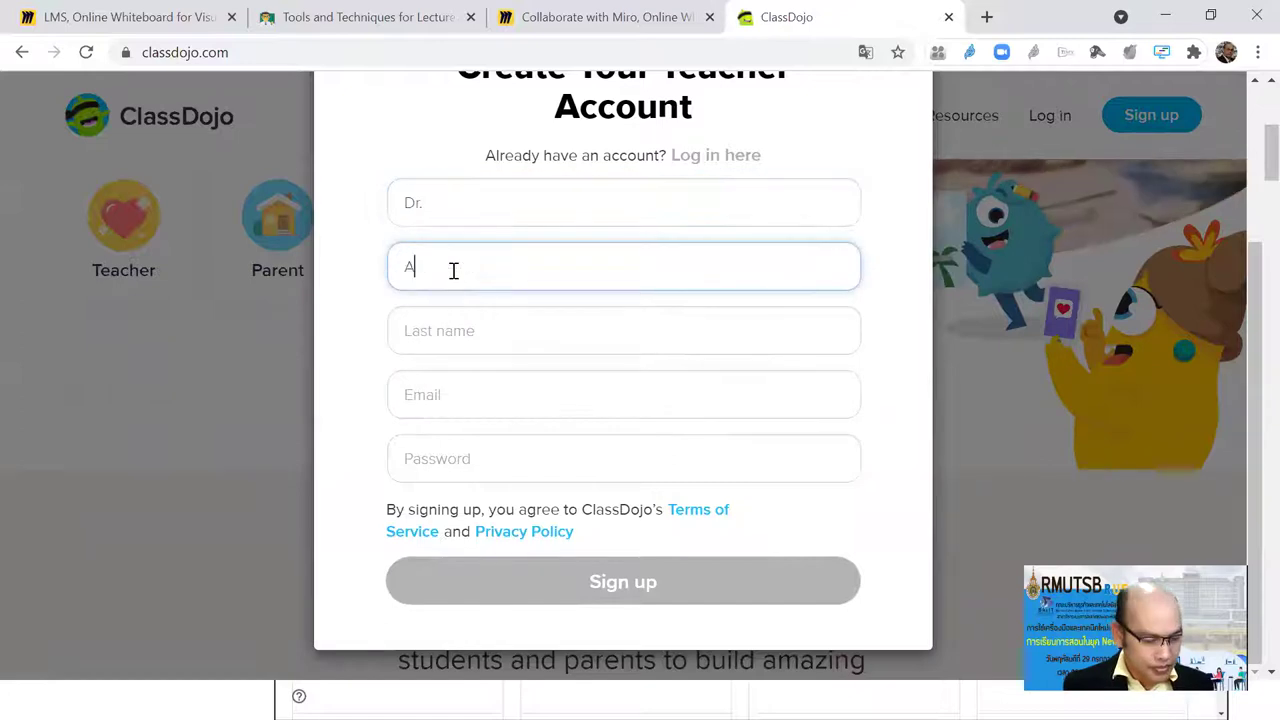
pyautogui.click(493, 336)
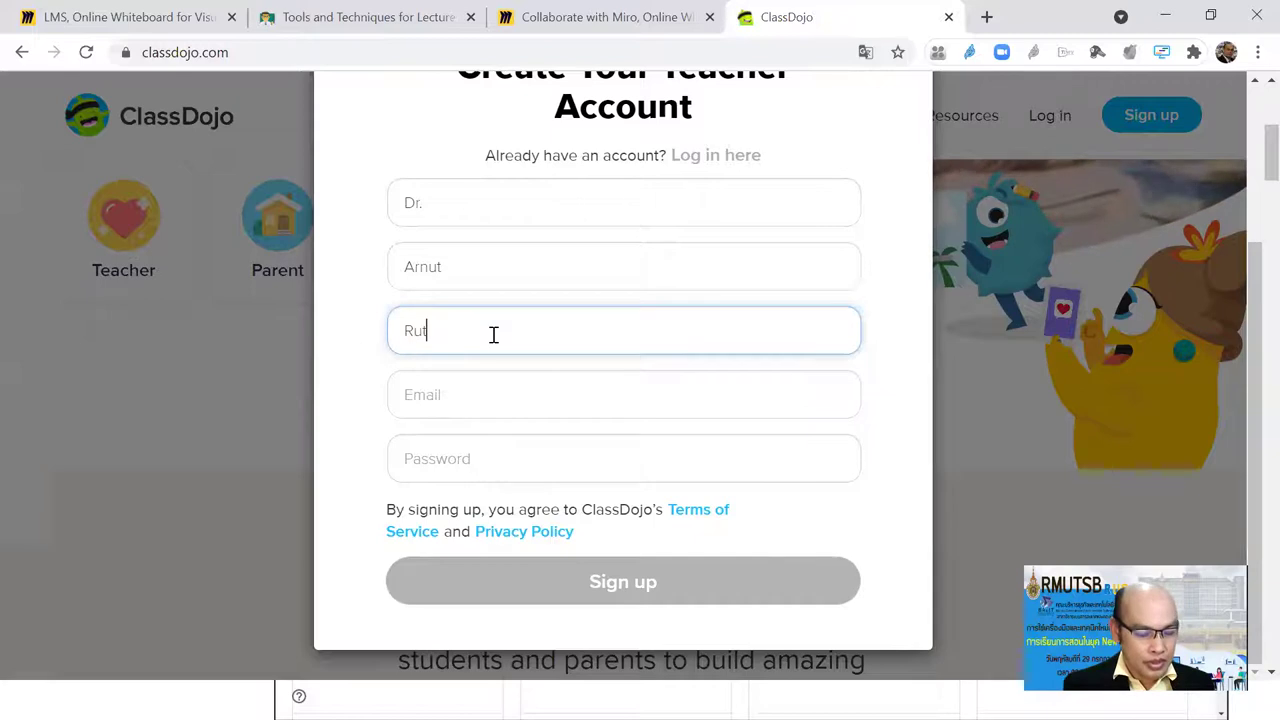
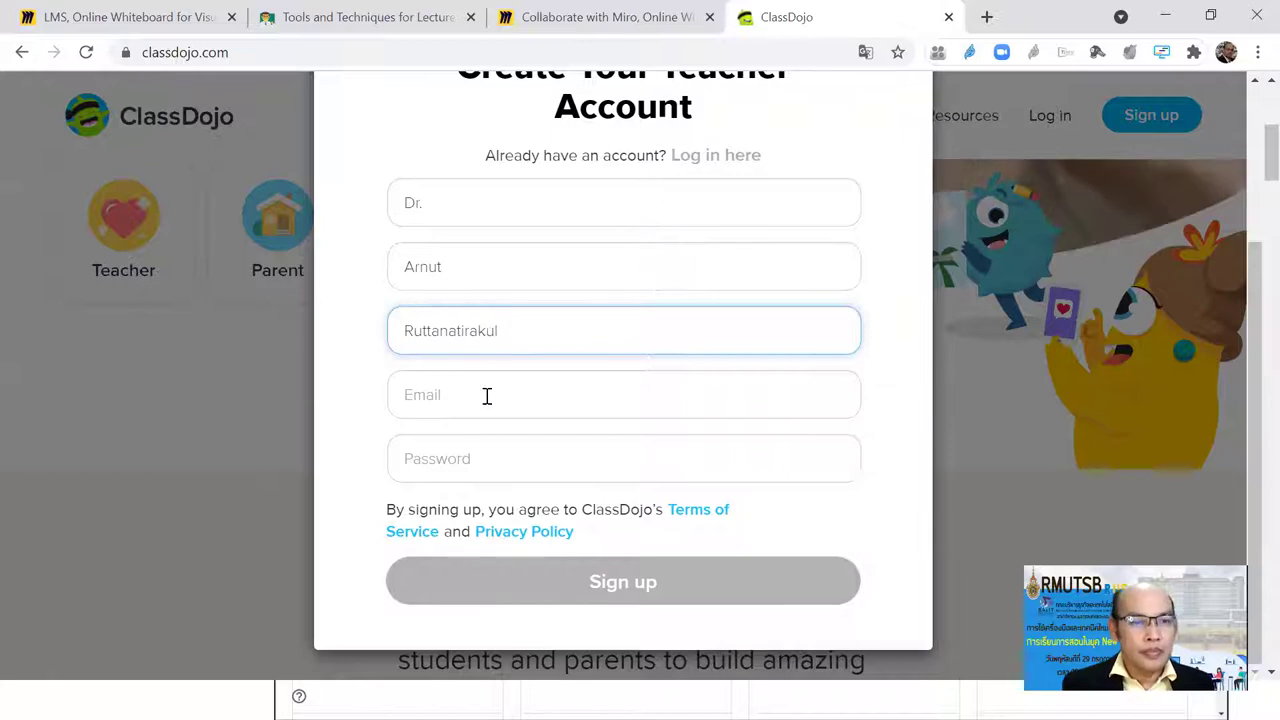
pyautogui.click(487, 396)
pyautogui.write('a')
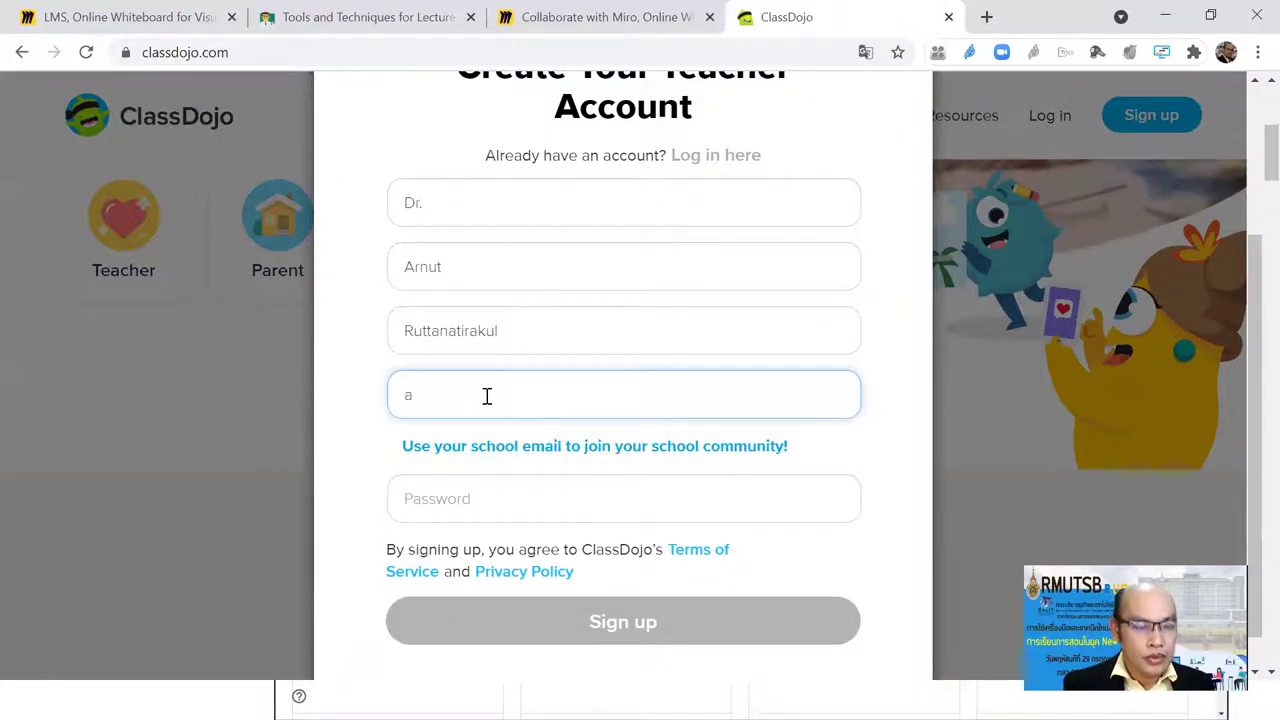
pyautogui.write('rnutr')
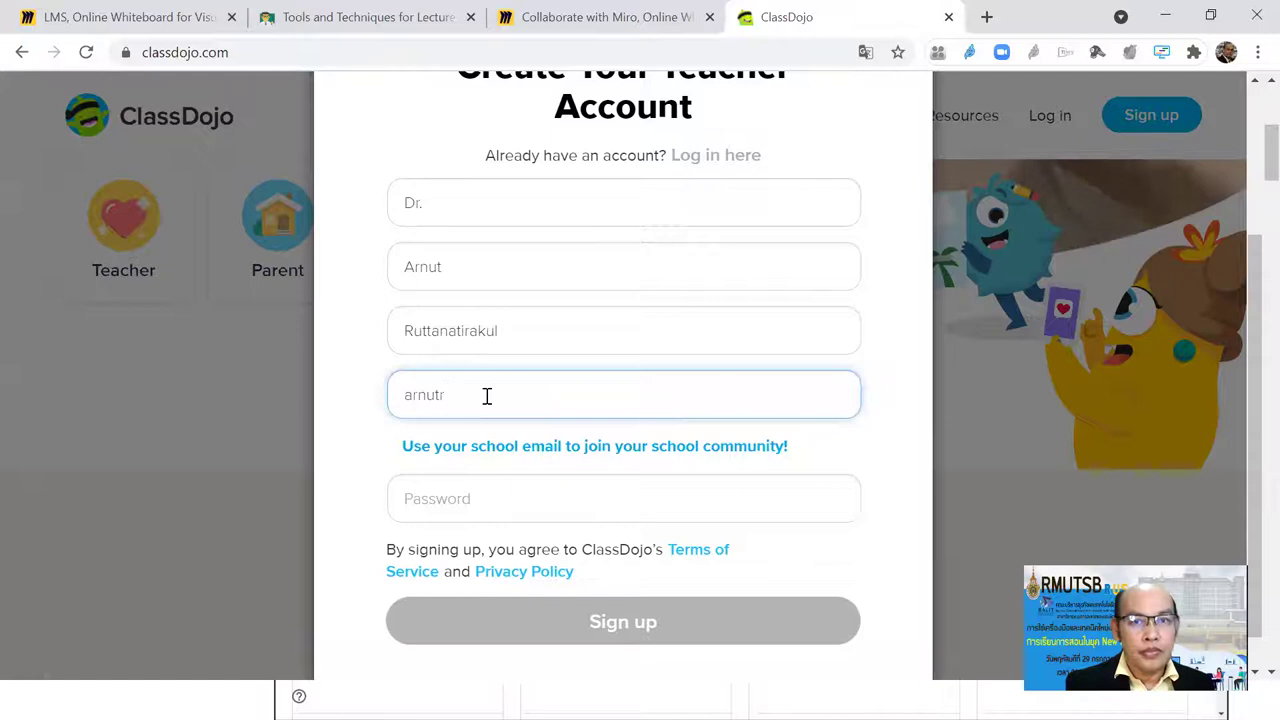
pyautogui.click(1045, 342)
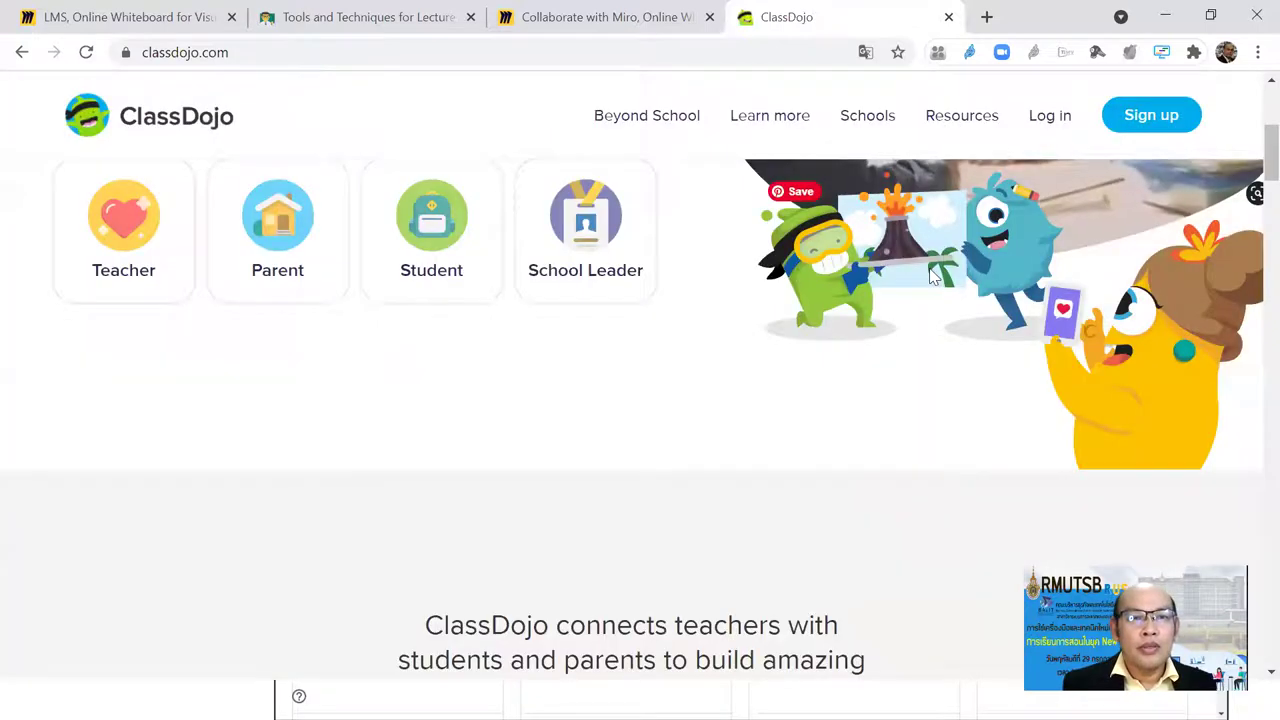
# From the teacher log-in, request a password-reset email for the account's email address.
pyautogui.click(1046, 120)
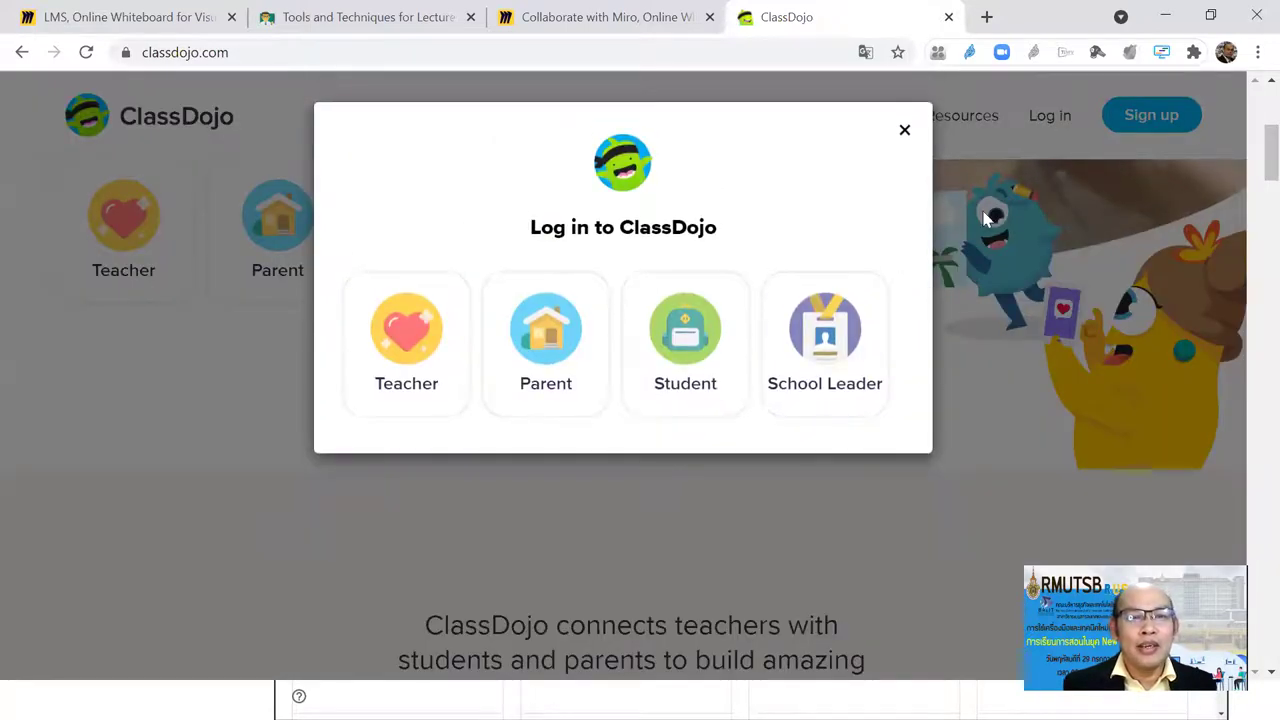
pyautogui.click(413, 335)
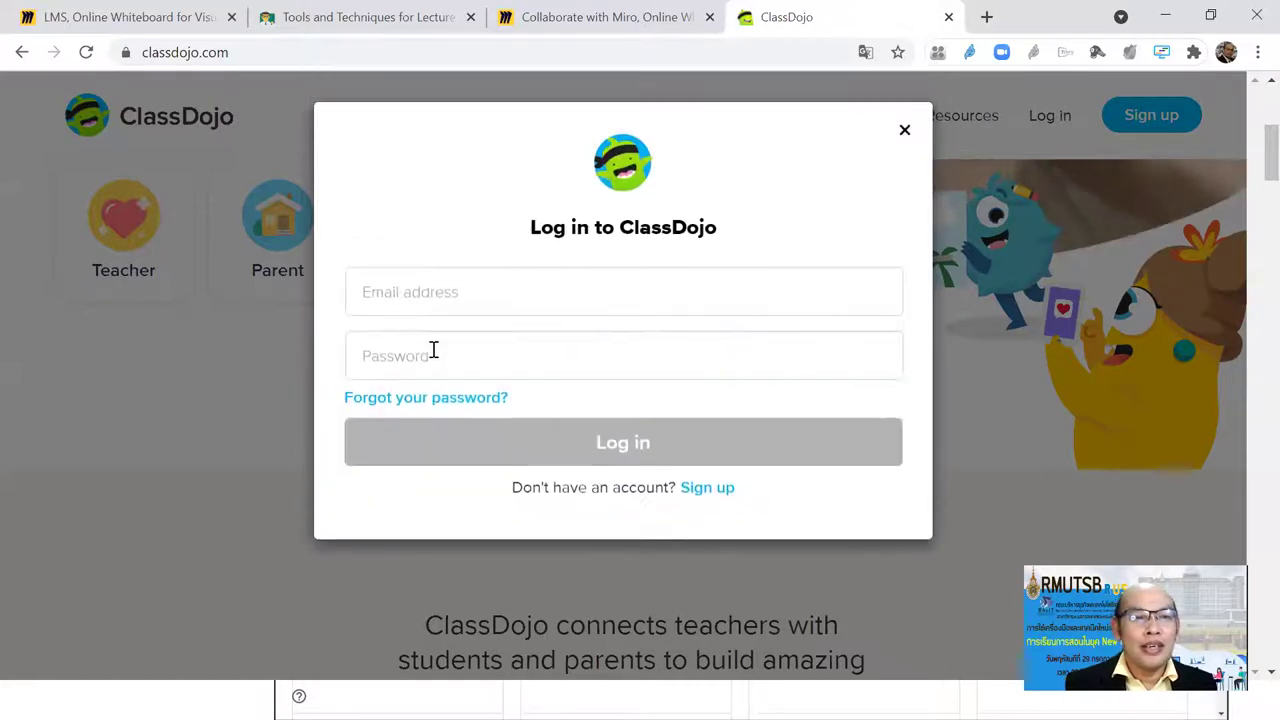
pyautogui.click(479, 296)
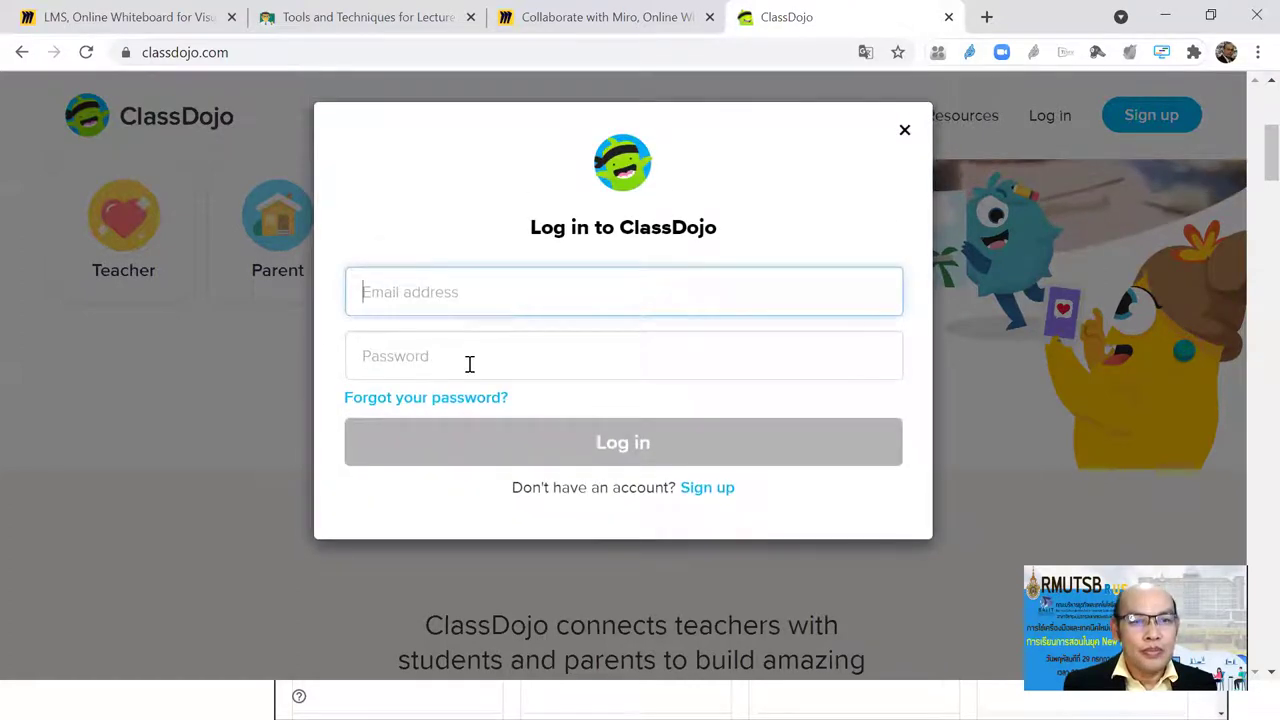
pyautogui.click(405, 400)
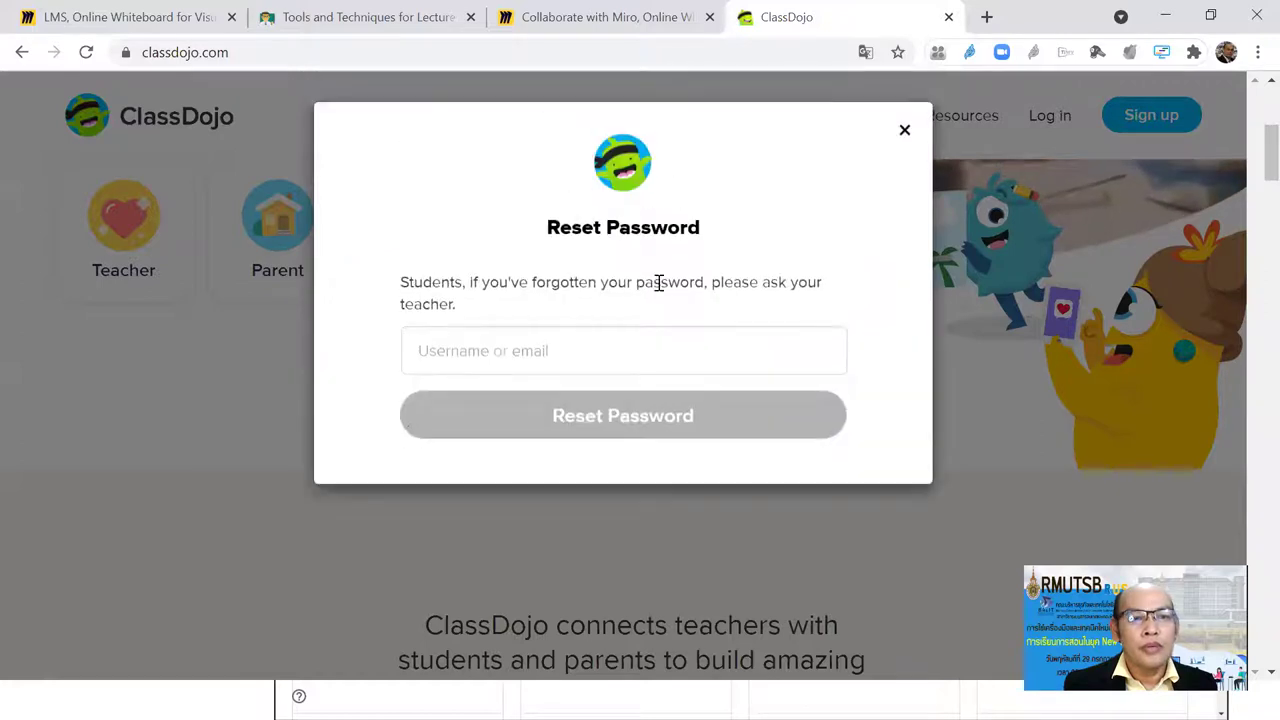
pyautogui.click(540, 357)
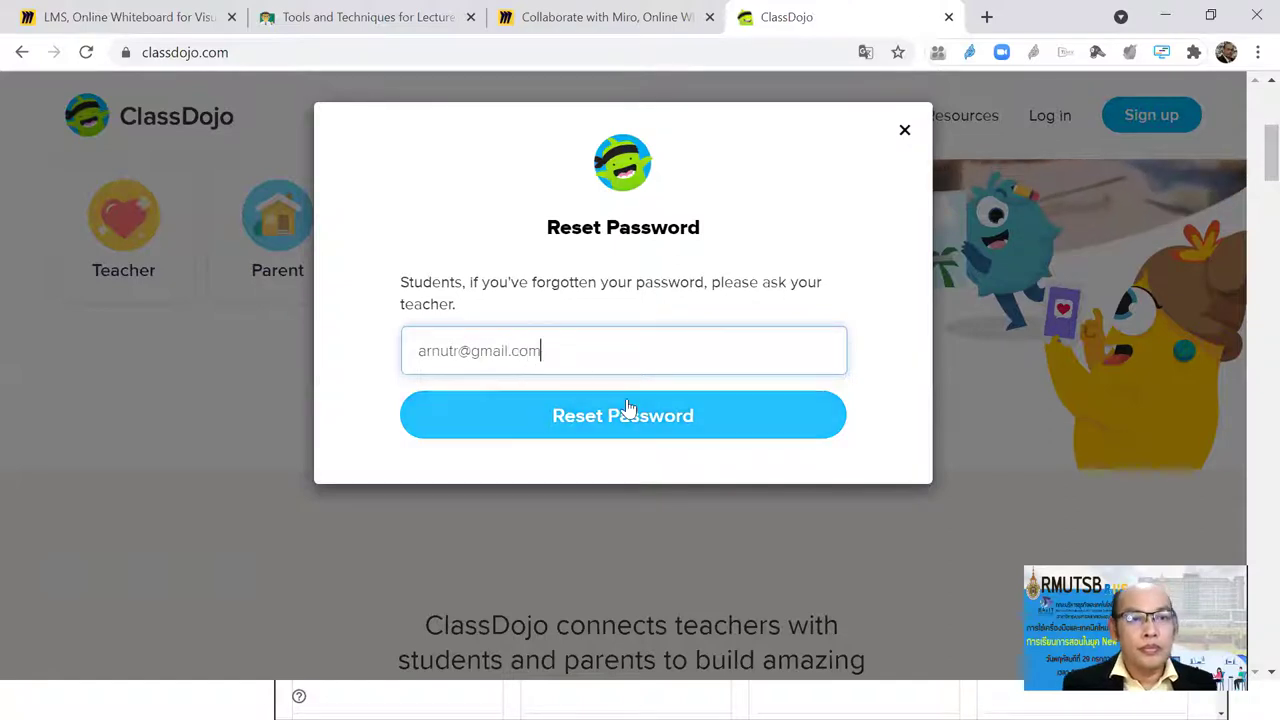
pyautogui.click(623, 410)
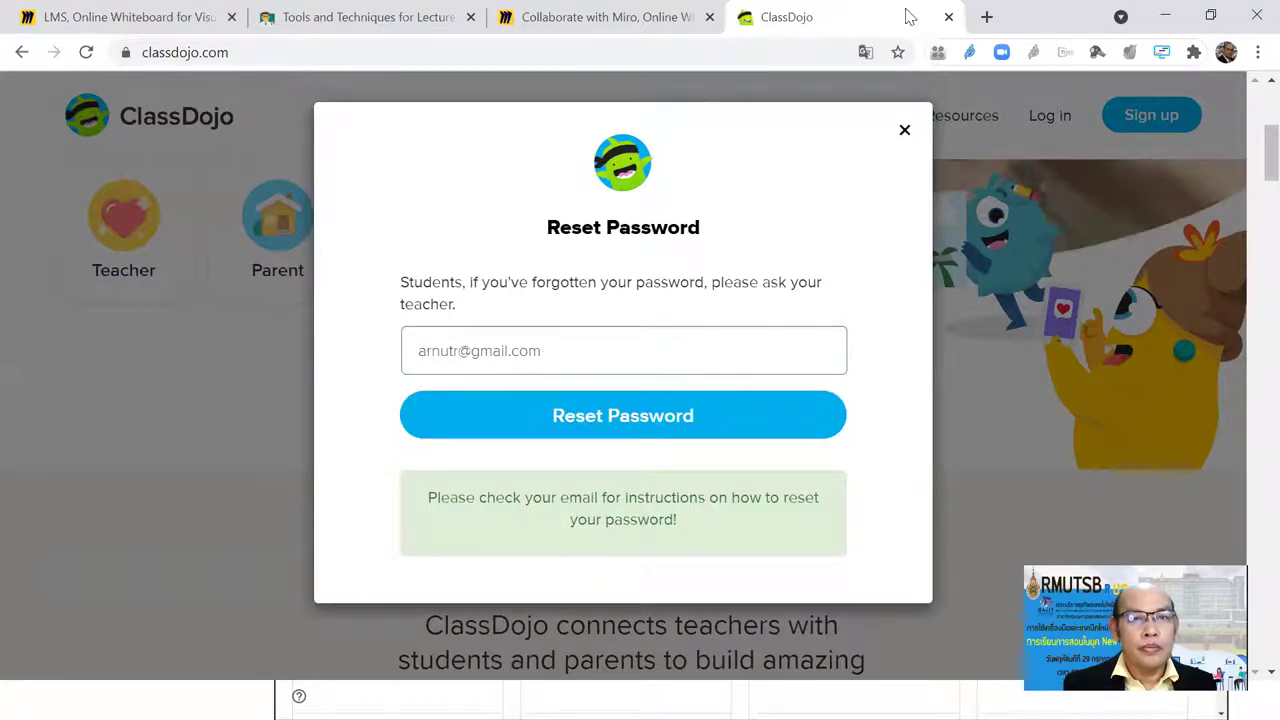
pyautogui.click(988, 18)
# Open the 'Reset your ClassDojo password' email in Gmail and follow its reset link.
pyautogui.write('gm')
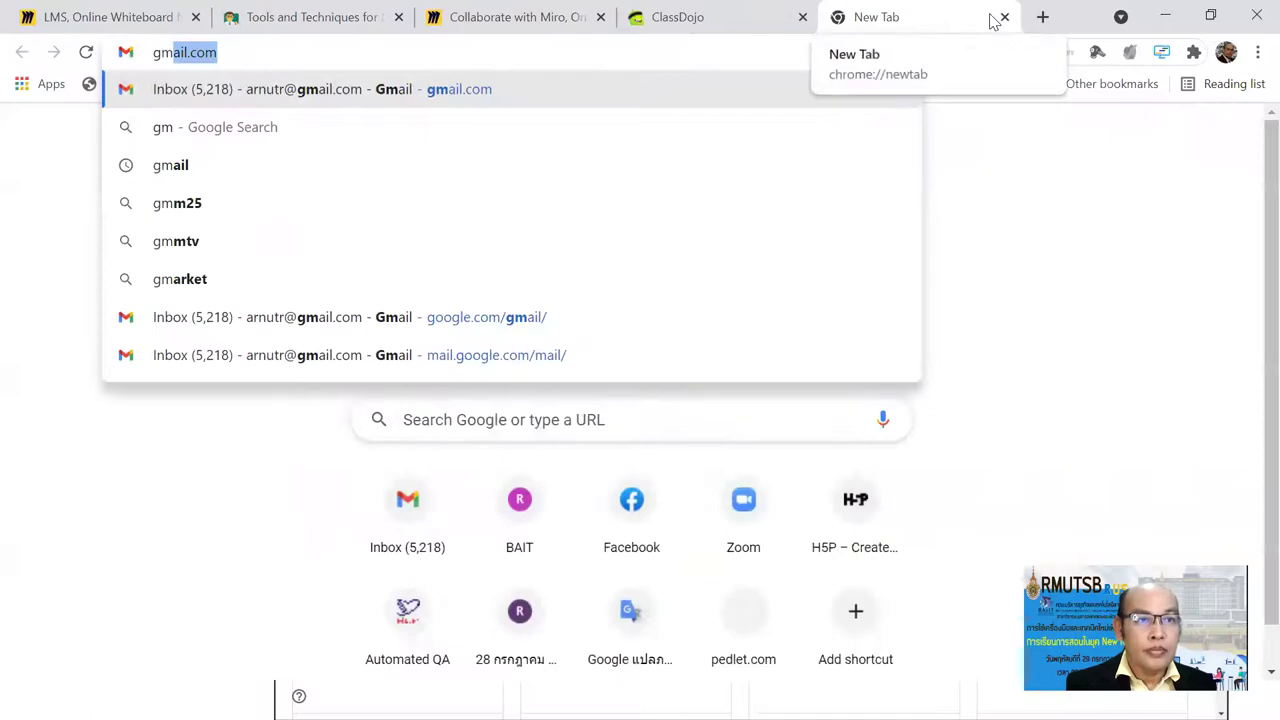
pyautogui.press('Return')
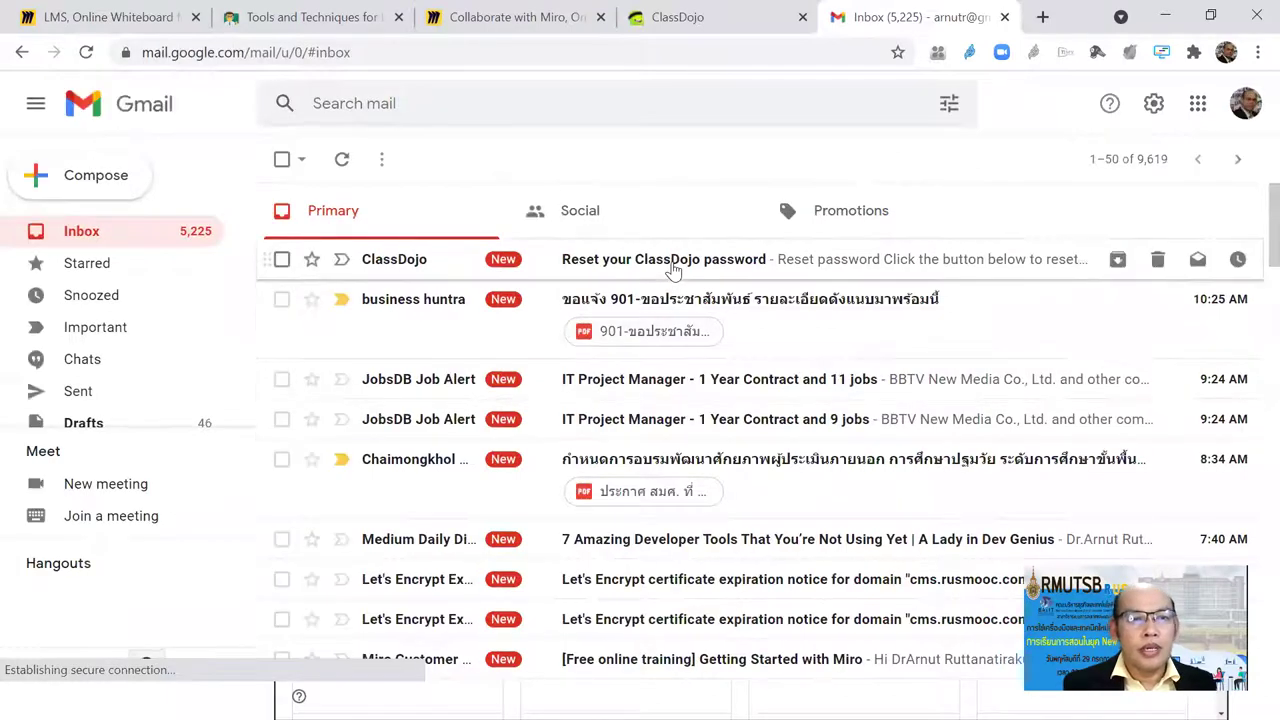
pyautogui.click(673, 265)
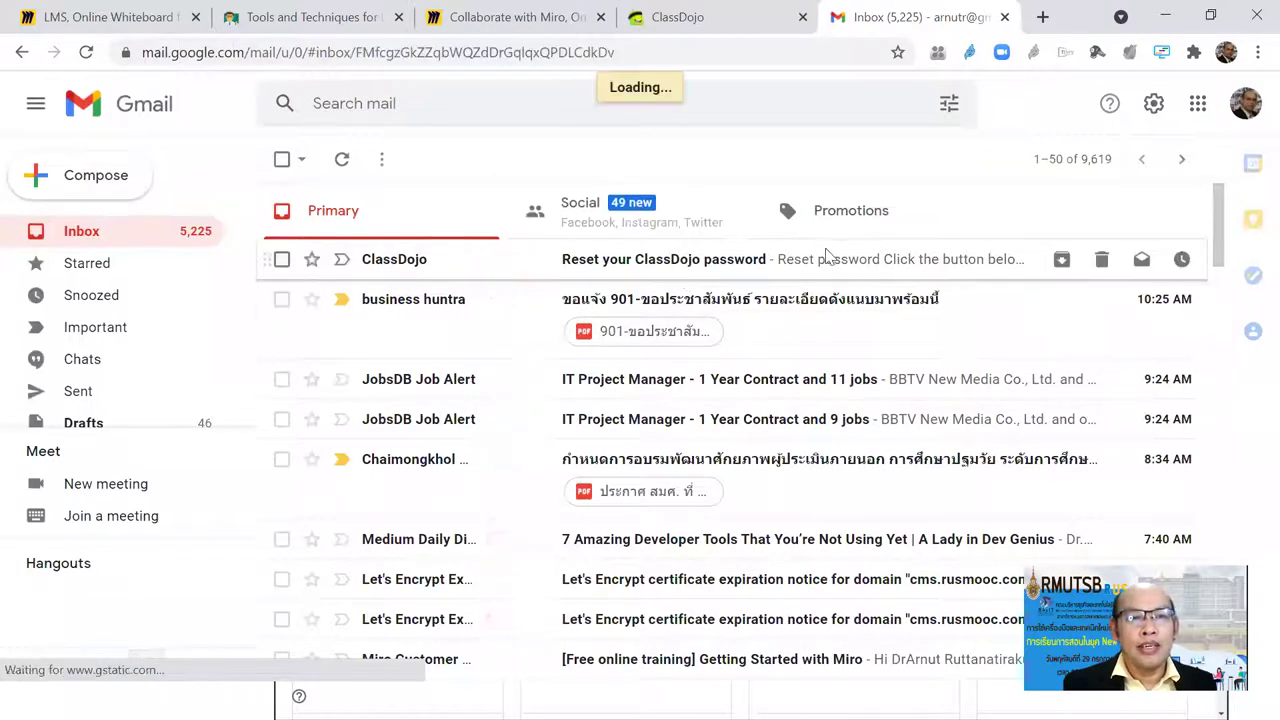
pyautogui.scroll(-3, 709, 453)
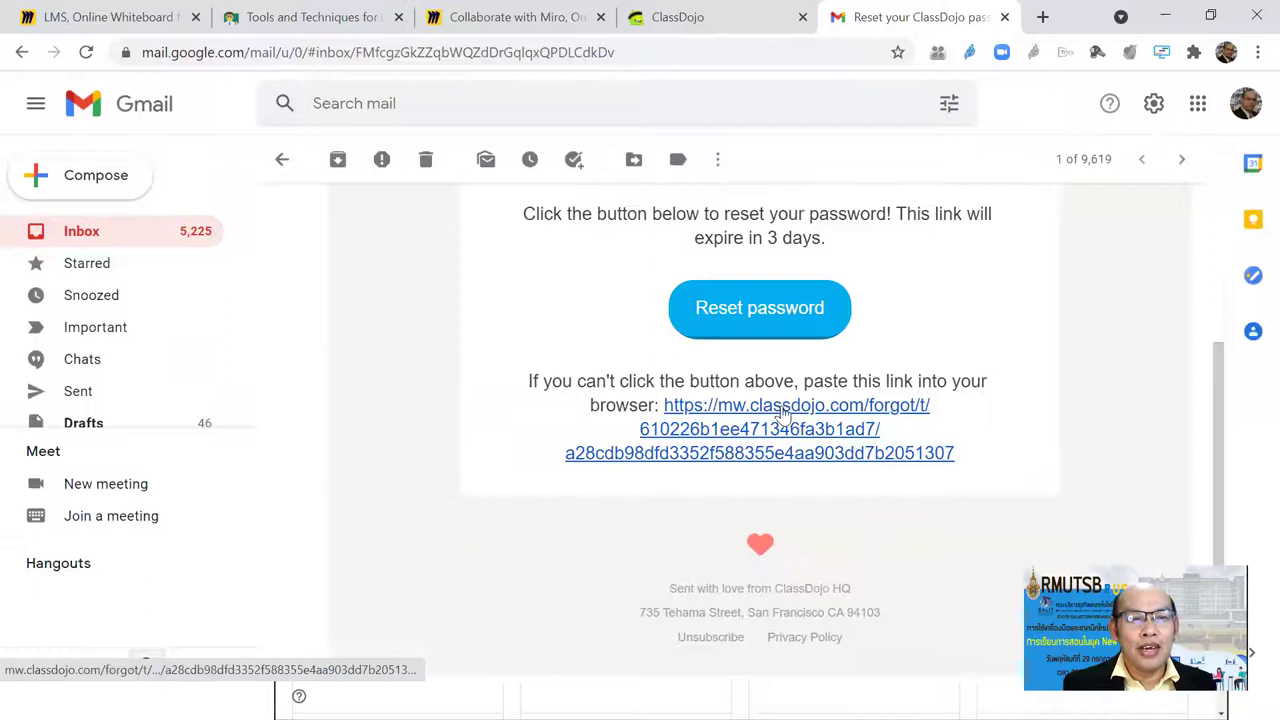
pyautogui.click(785, 408)
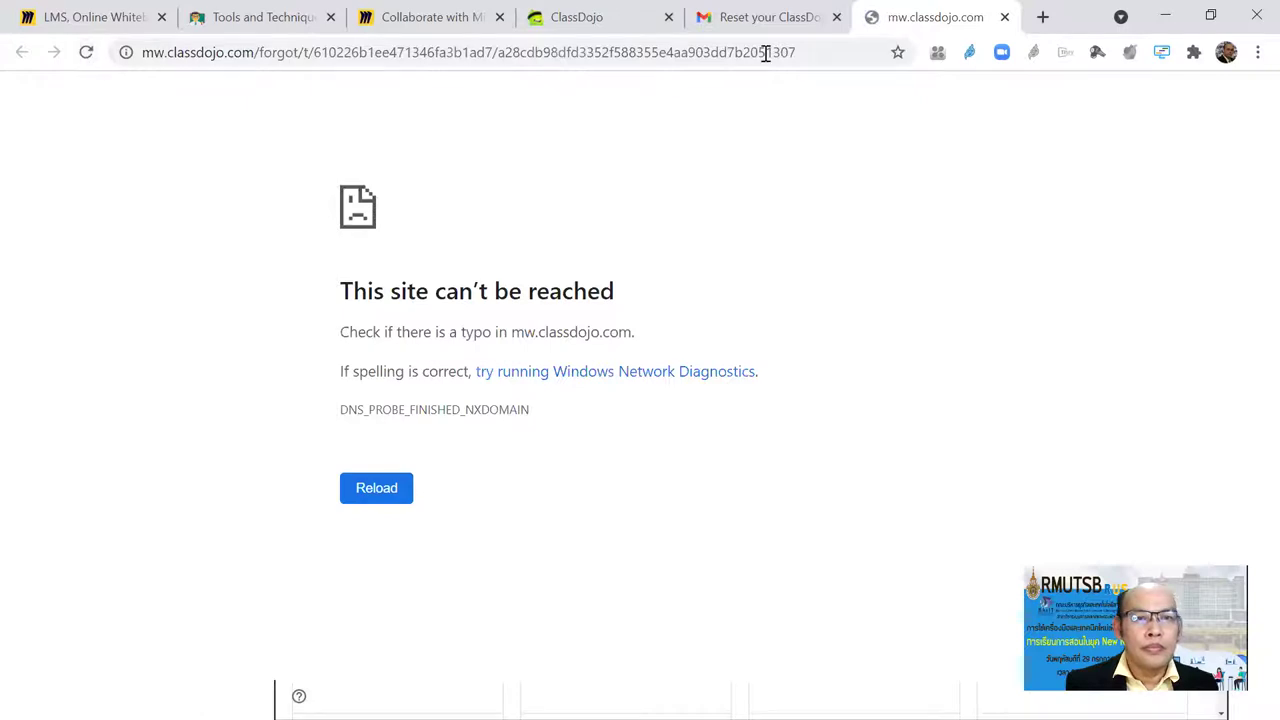
# Retry the failing reset link by pasting it into the address bar again.
pyautogui.click(708, 51)
pyautogui.hotkey('ctrl', 'c')
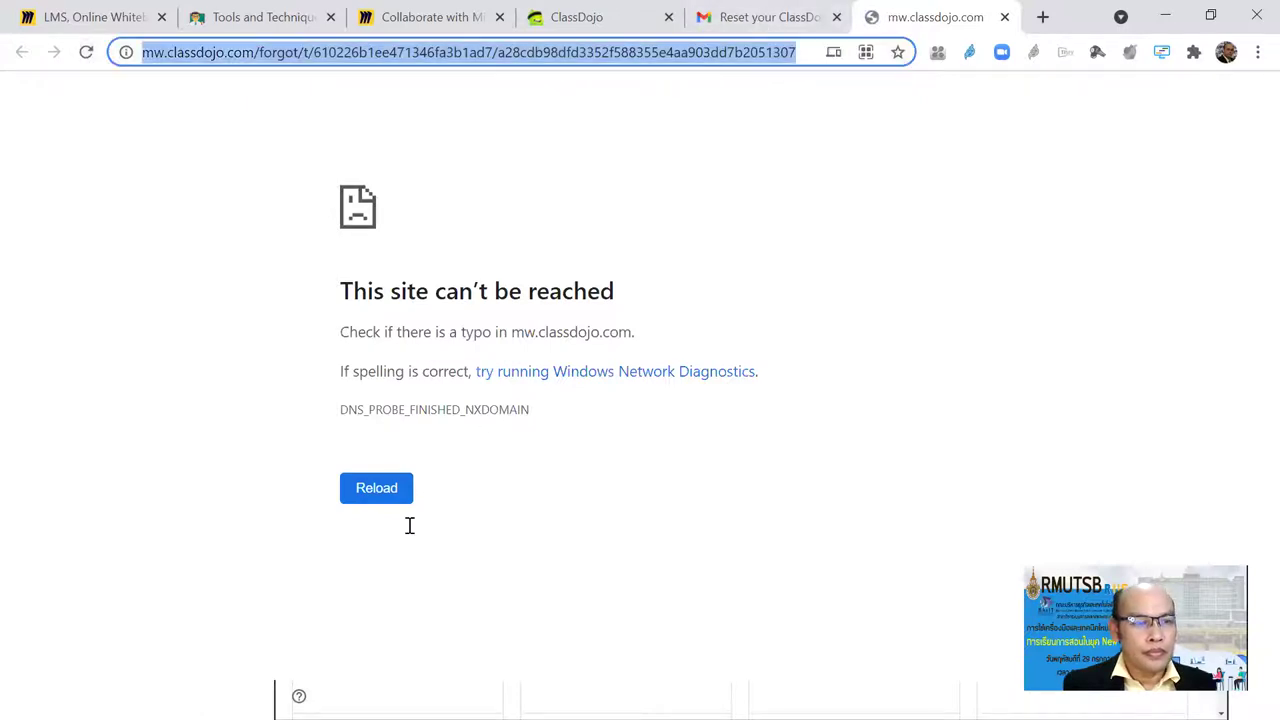
pyautogui.hotkey('alt', 'Tab')
pyautogui.hotkey('alt', 'Tab')
pyautogui.hotkey('alt', 'Tab')
pyautogui.hotkey('alt', 'Tab')
pyautogui.hotkey('alt', 'Tab')
pyautogui.hotkey('alt', 'Tab')
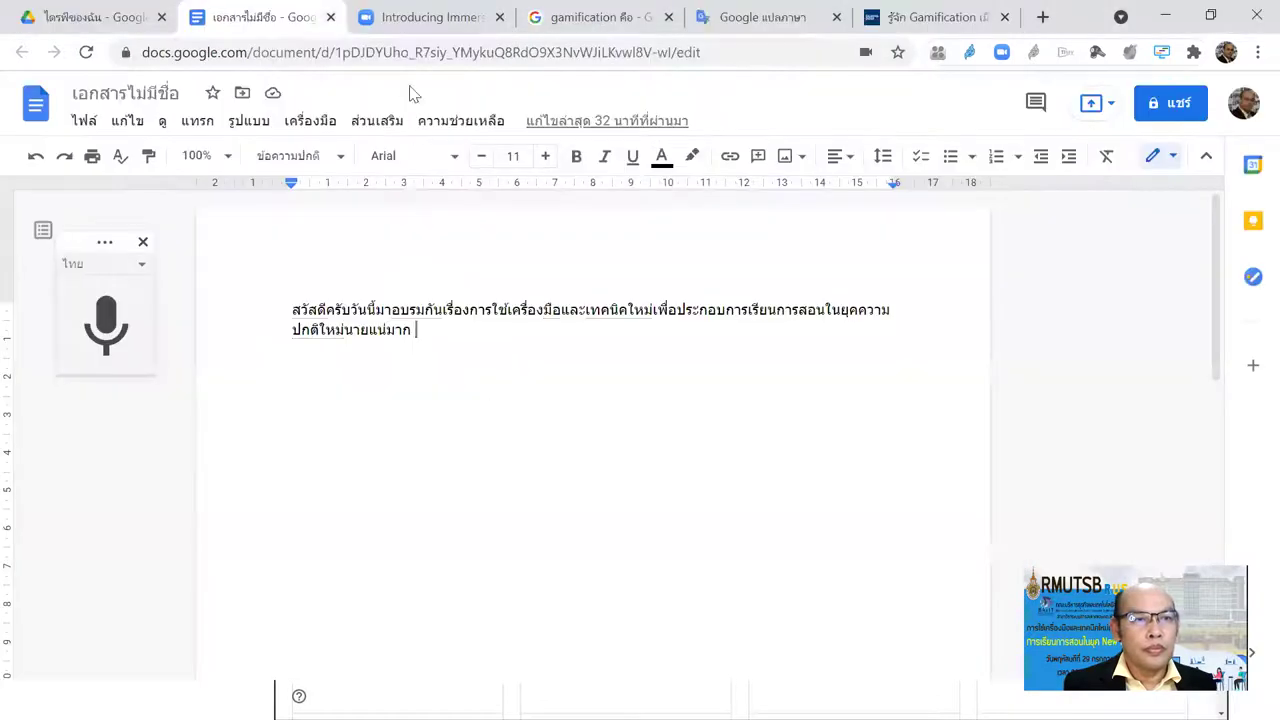
pyautogui.click(414, 51)
pyautogui.hotkey('ctrl', 'v')
pyautogui.press('Return')
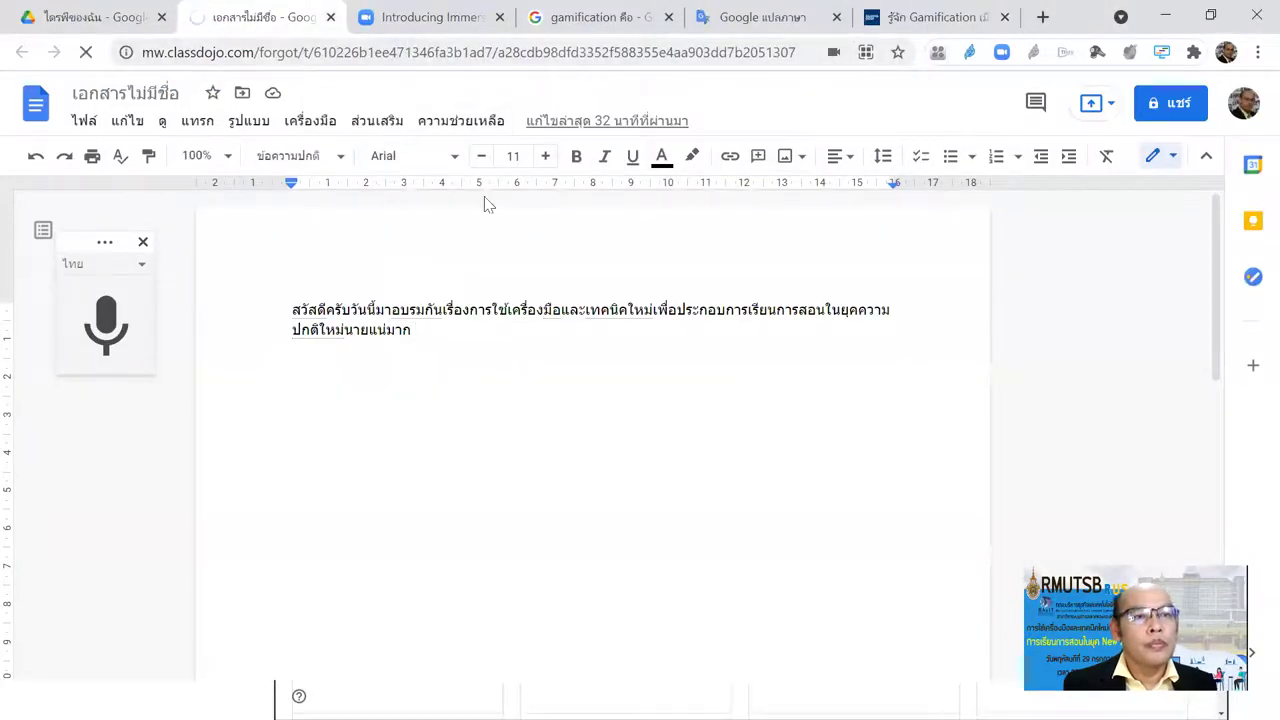
# Search 'classdojo', open the ClassDojo site's login choices, then return to the Gmail reset email.
pyautogui.click(349, 54)
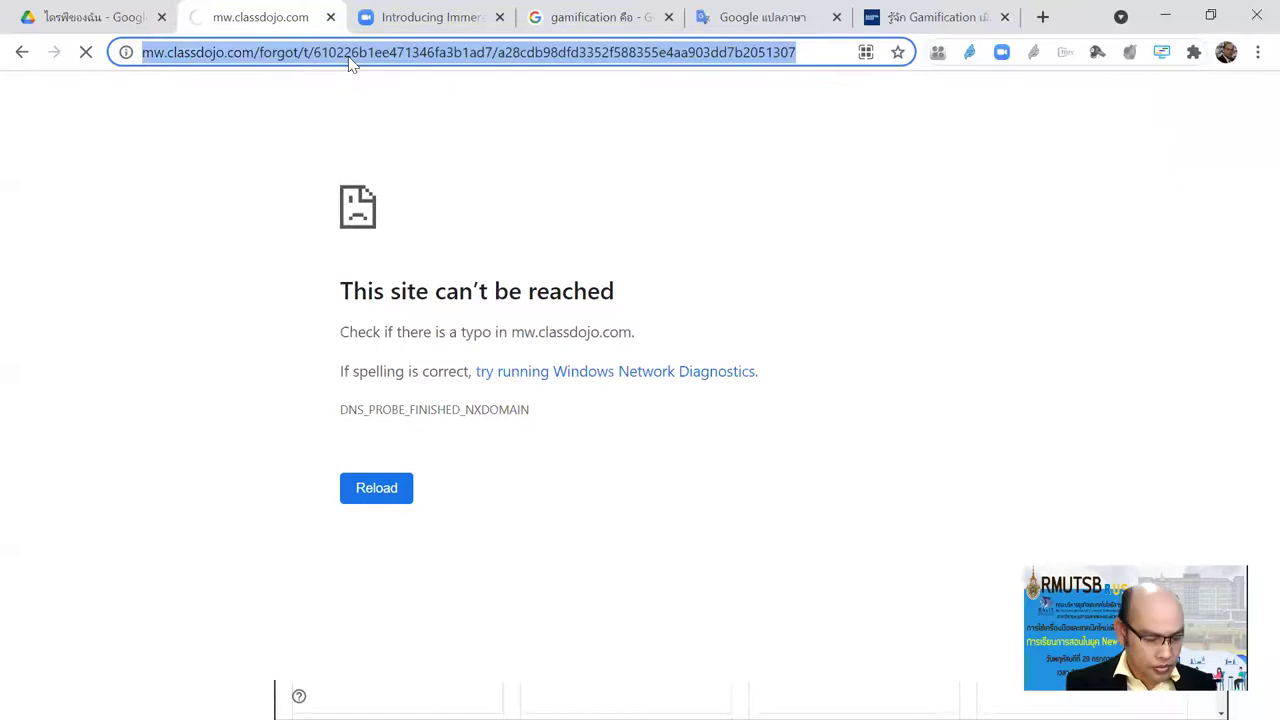
pyautogui.write('classdo')
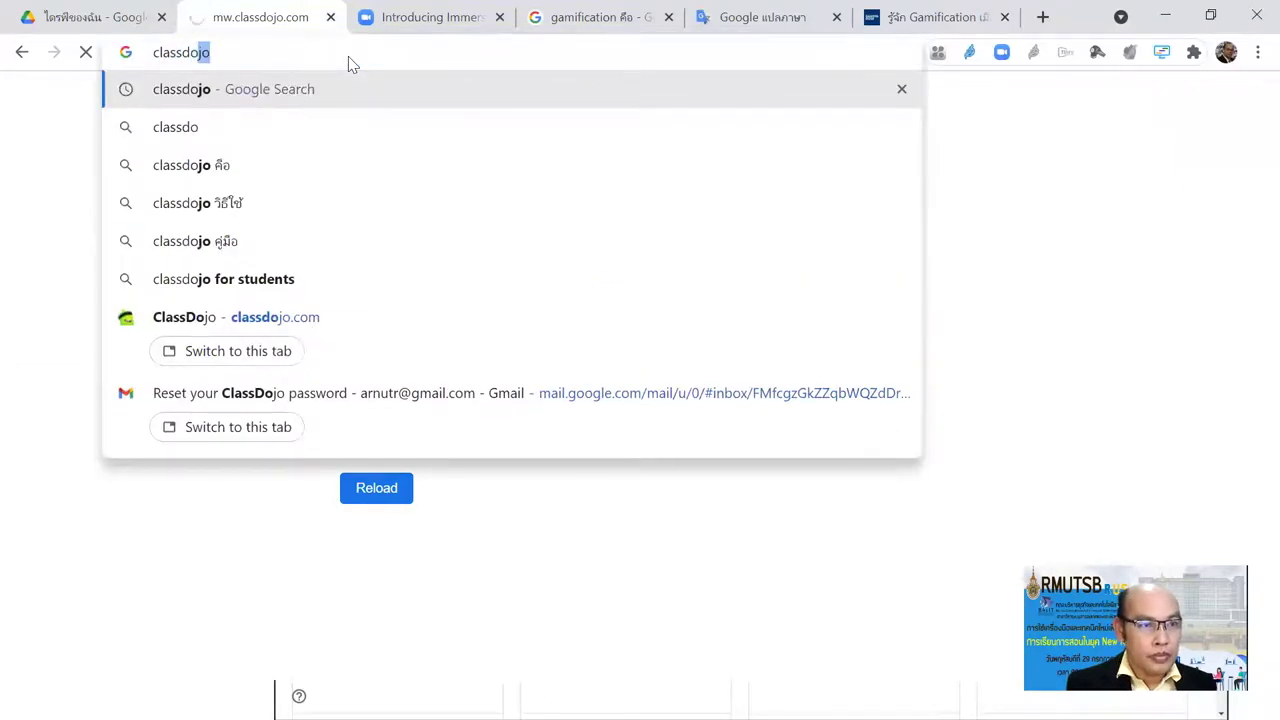
pyautogui.press('Return')
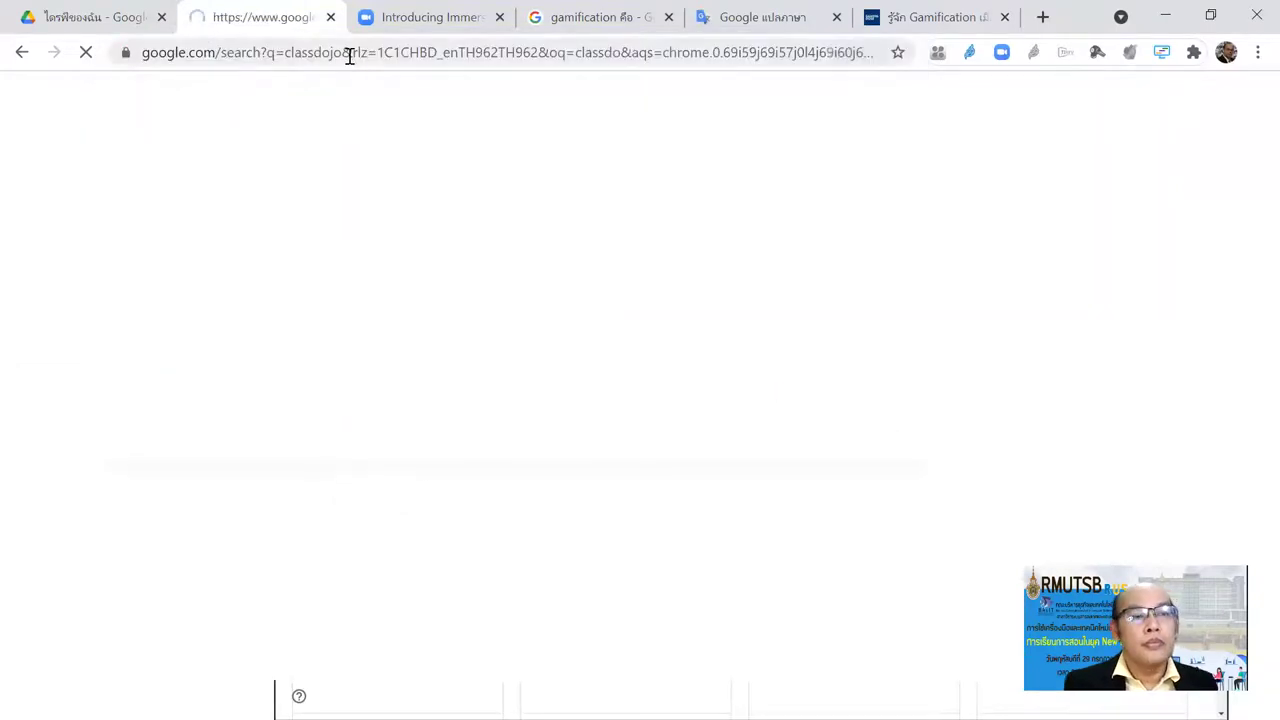
pyautogui.click(226, 300)
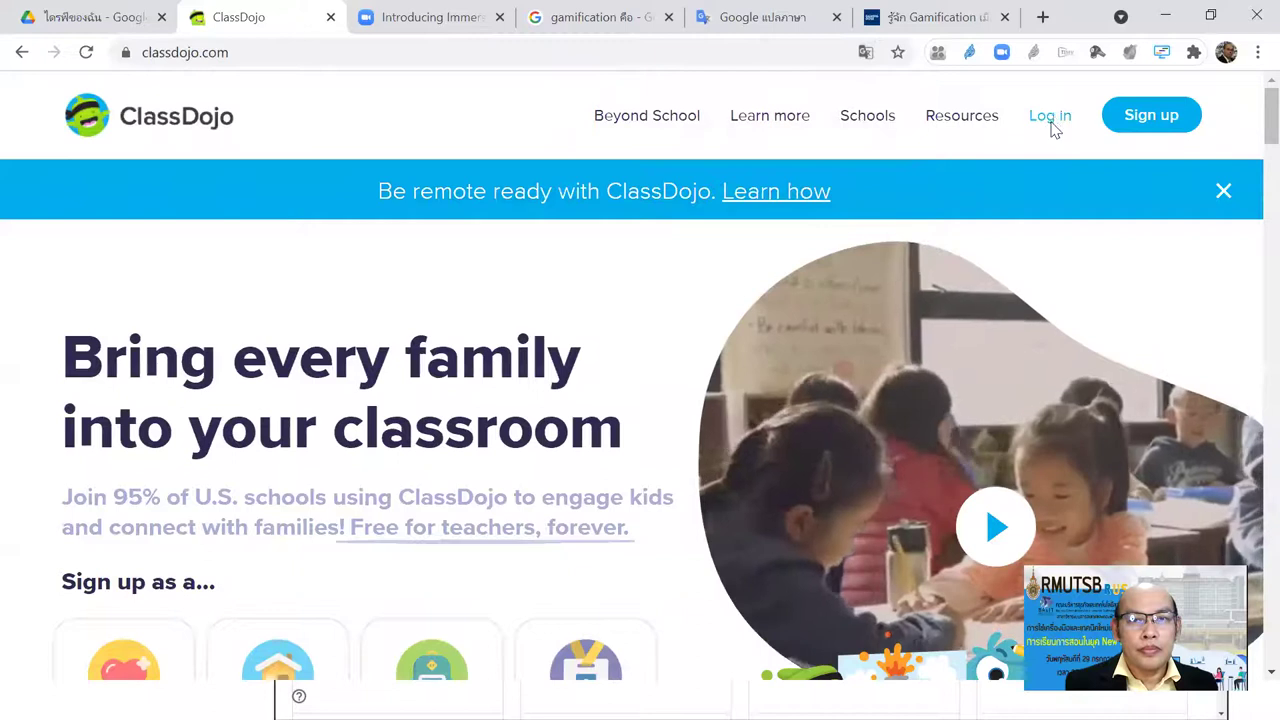
pyautogui.click(1050, 122)
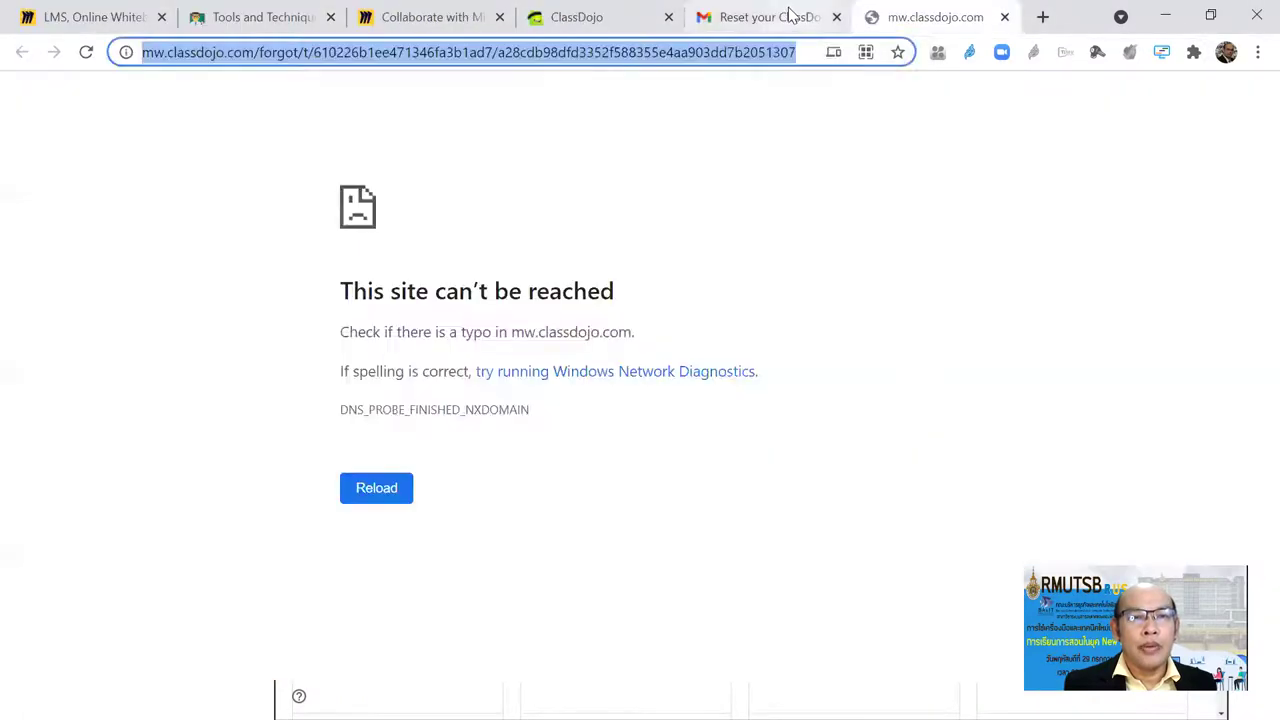
pyautogui.click(790, 16)
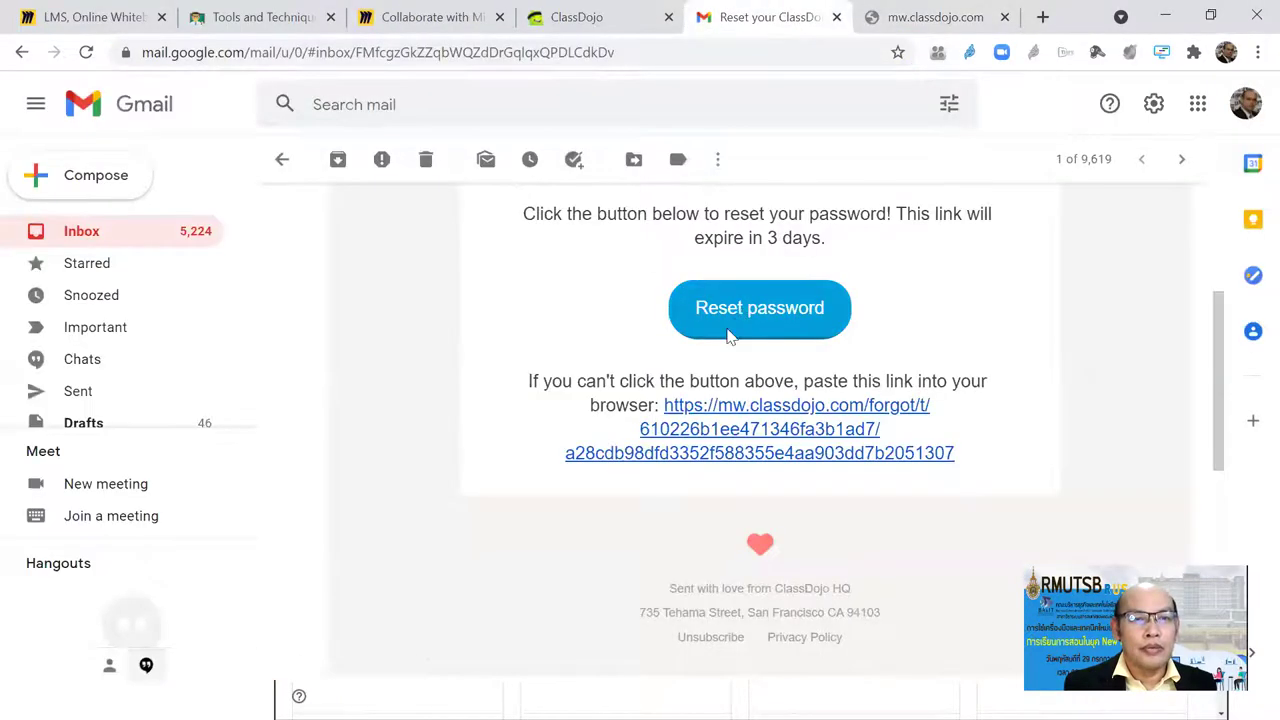
# Enter and submit a new account password on the ClassDojo reset page.
pyautogui.click(740, 318)
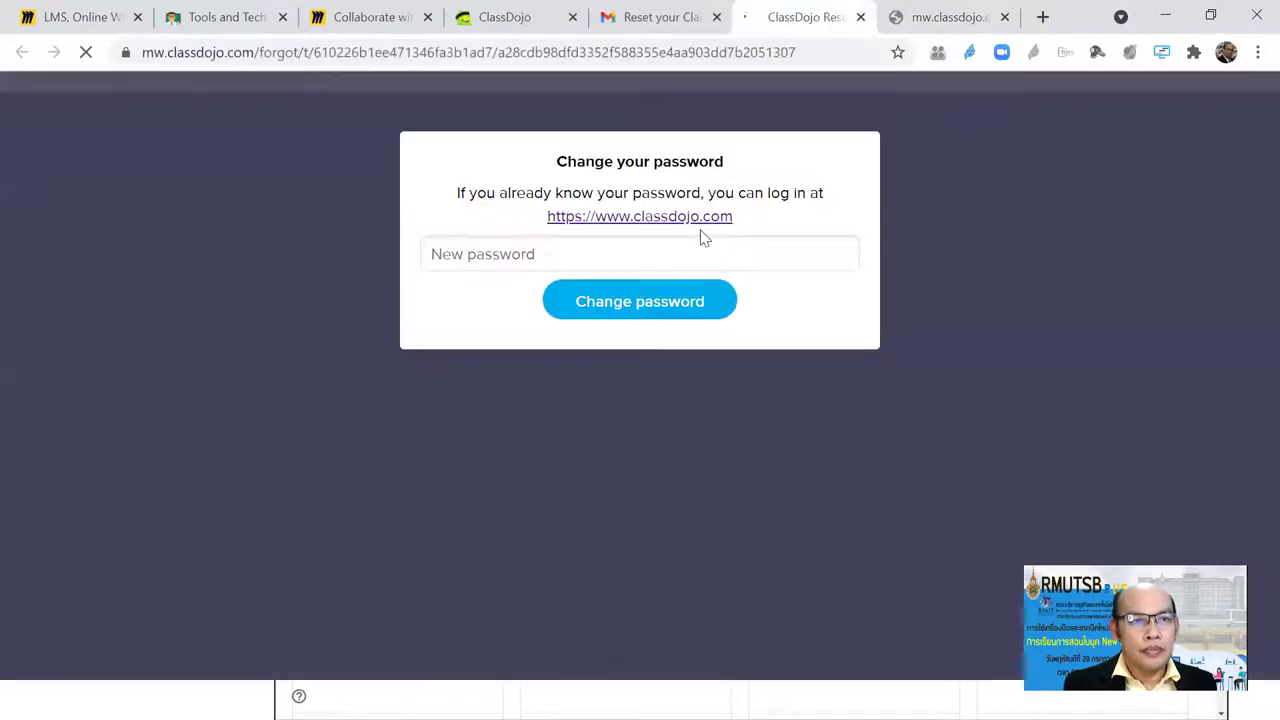
pyautogui.click(519, 282)
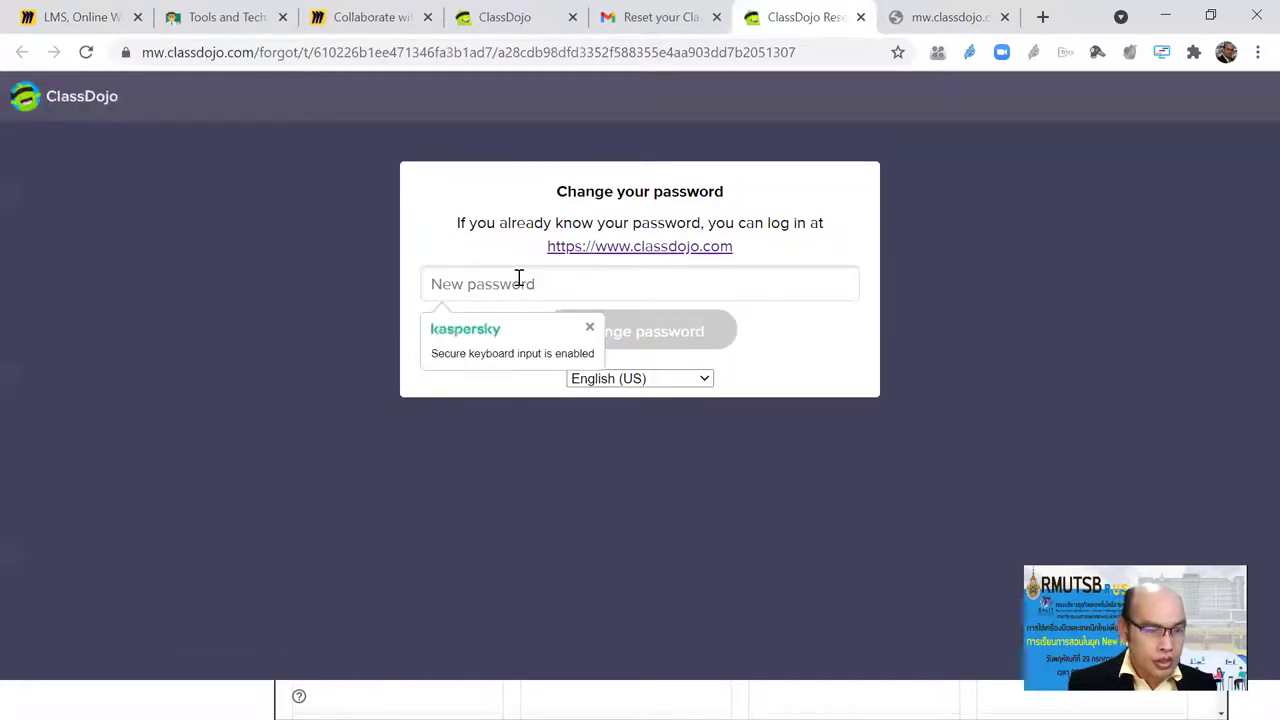
pyautogui.write('••••••••••')
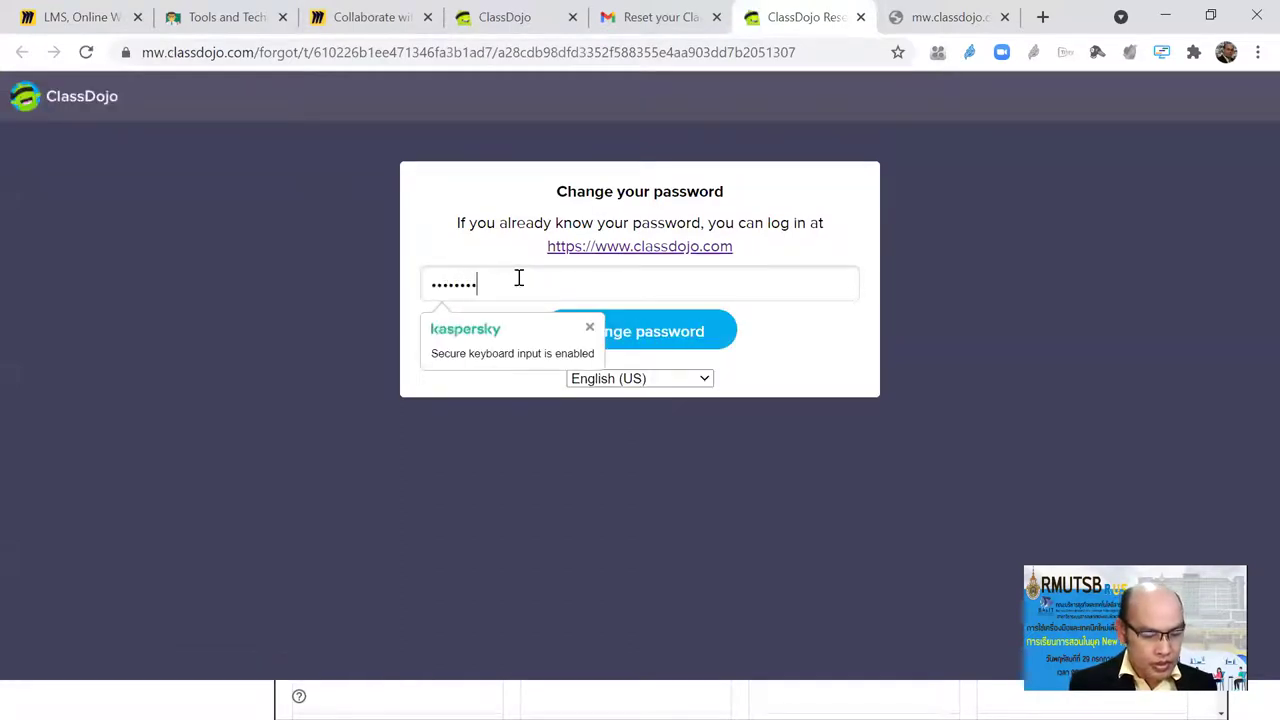
pyautogui.click(652, 340)
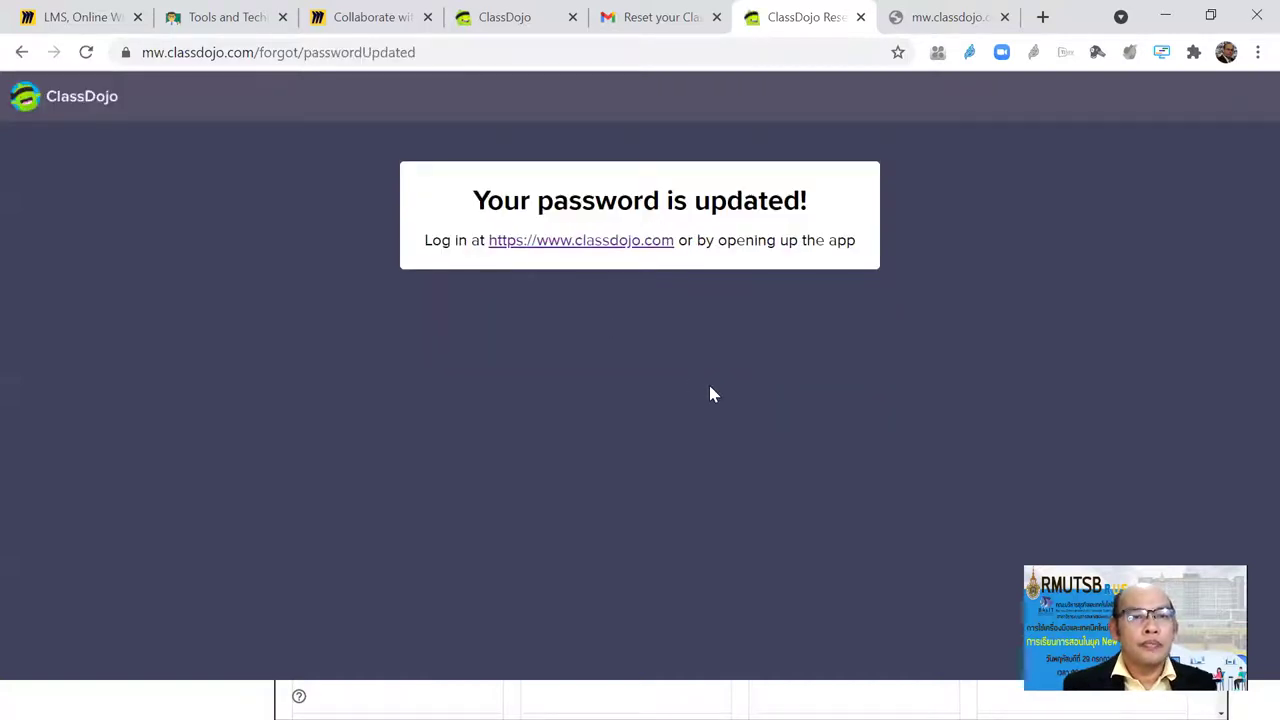
# Close the broken reset-link tab and go to the ClassDojo home page.
pyautogui.click(990, 18)
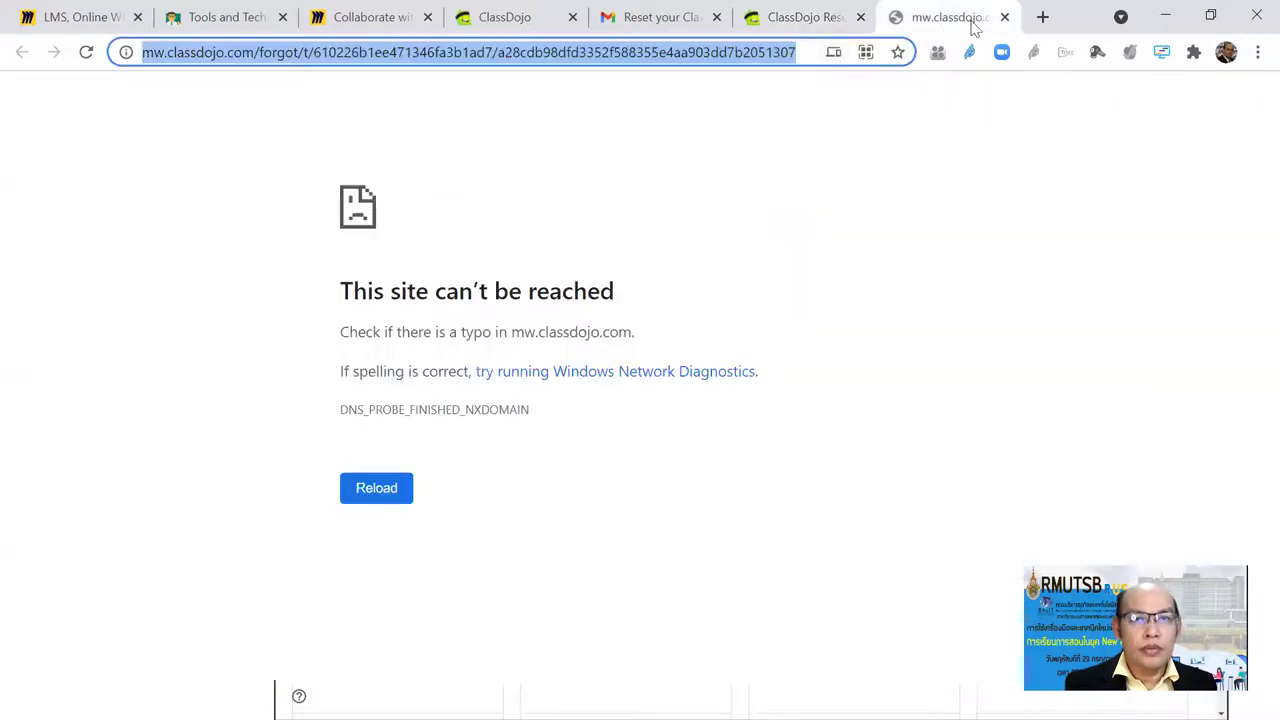
pyautogui.click(1006, 18)
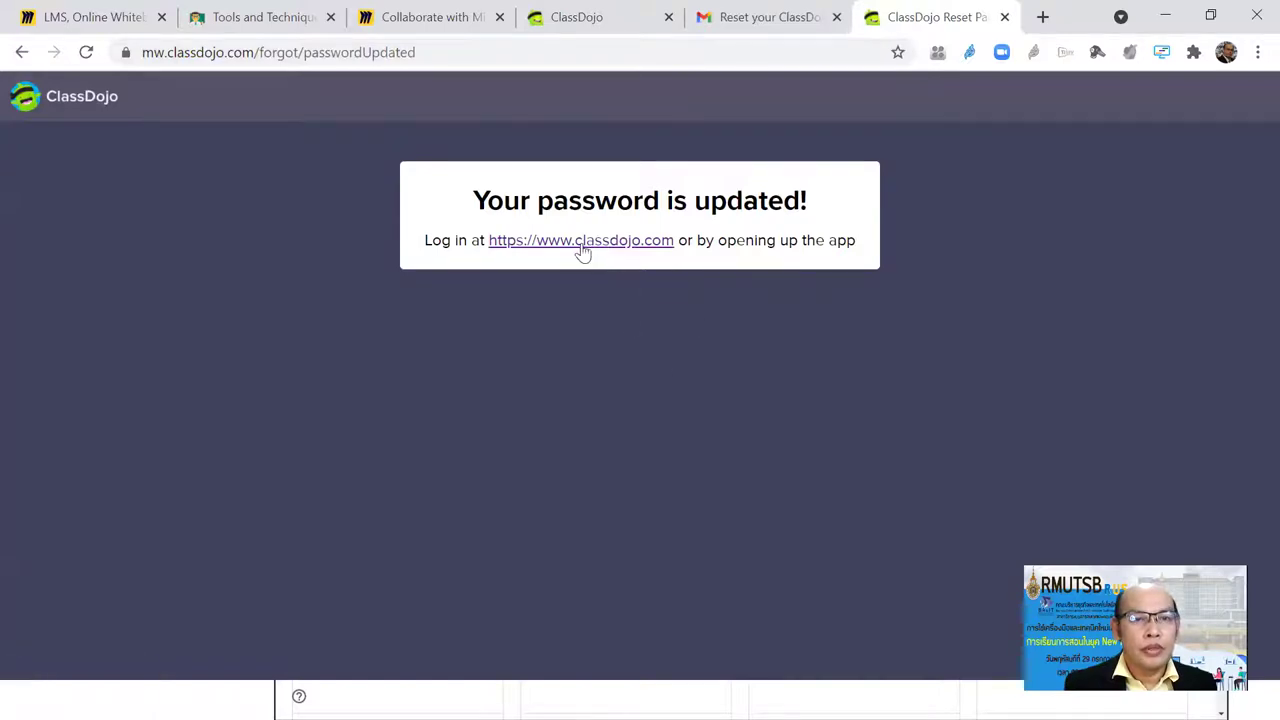
pyautogui.click(582, 250)
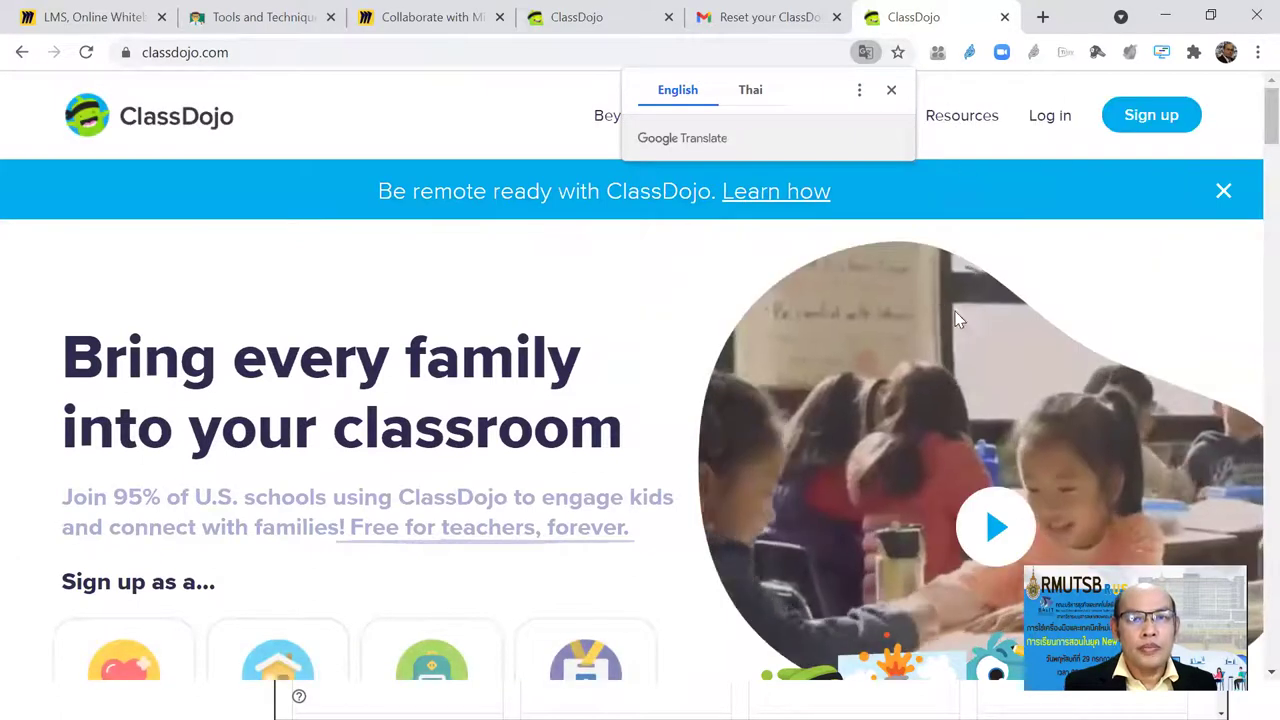
# Log in as a teacher using the account e-mail and the new password.
pyautogui.click(1052, 122)
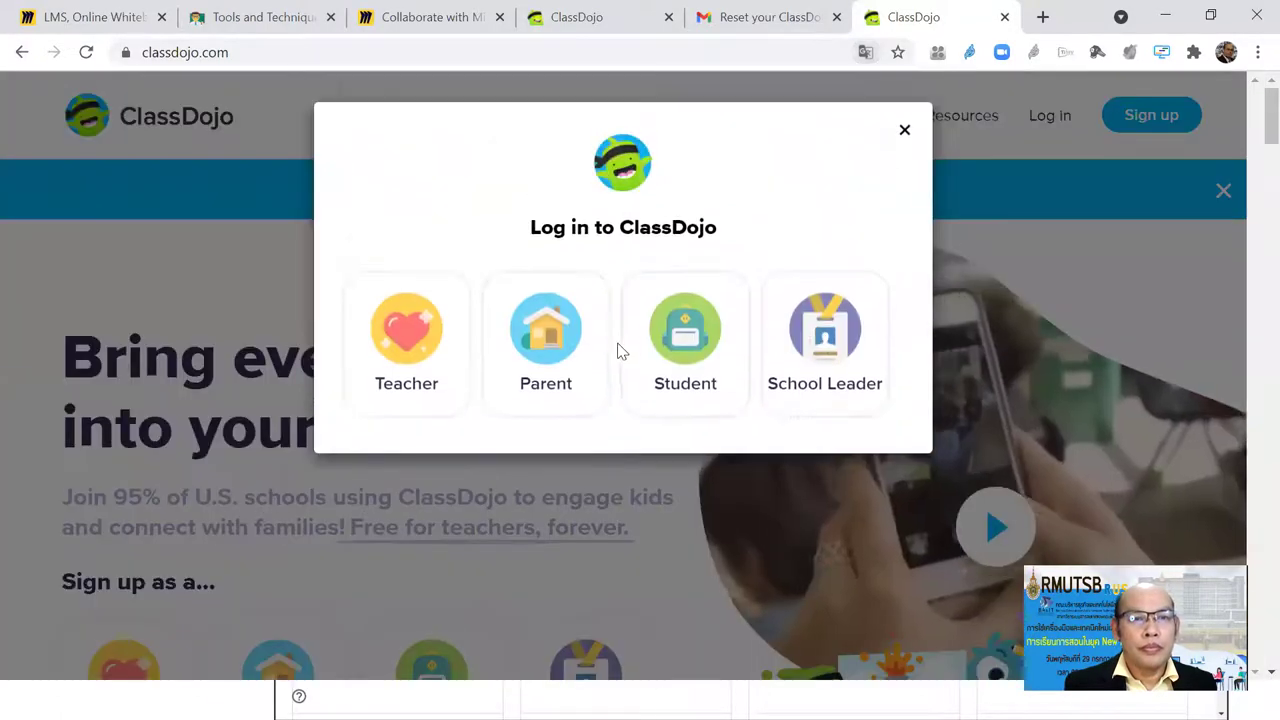
pyautogui.click(421, 345)
pyautogui.click(477, 293)
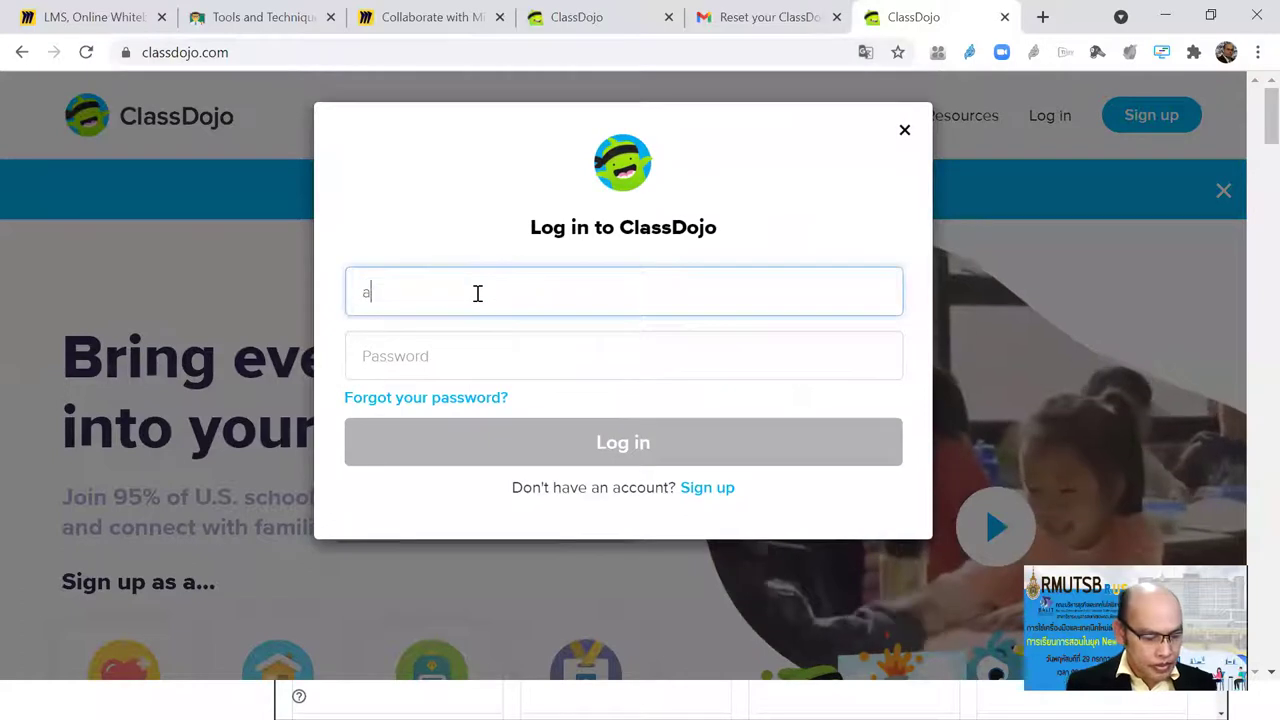
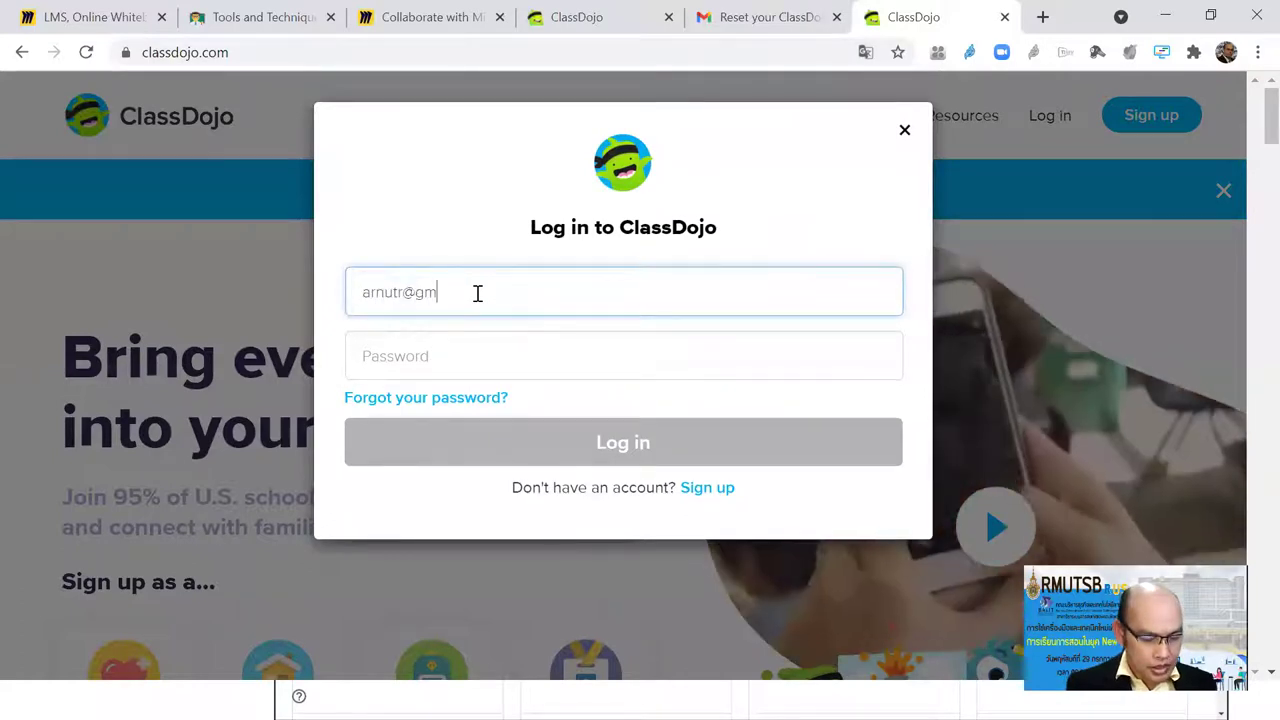
pyautogui.press('Tab')
pyautogui.write('*')
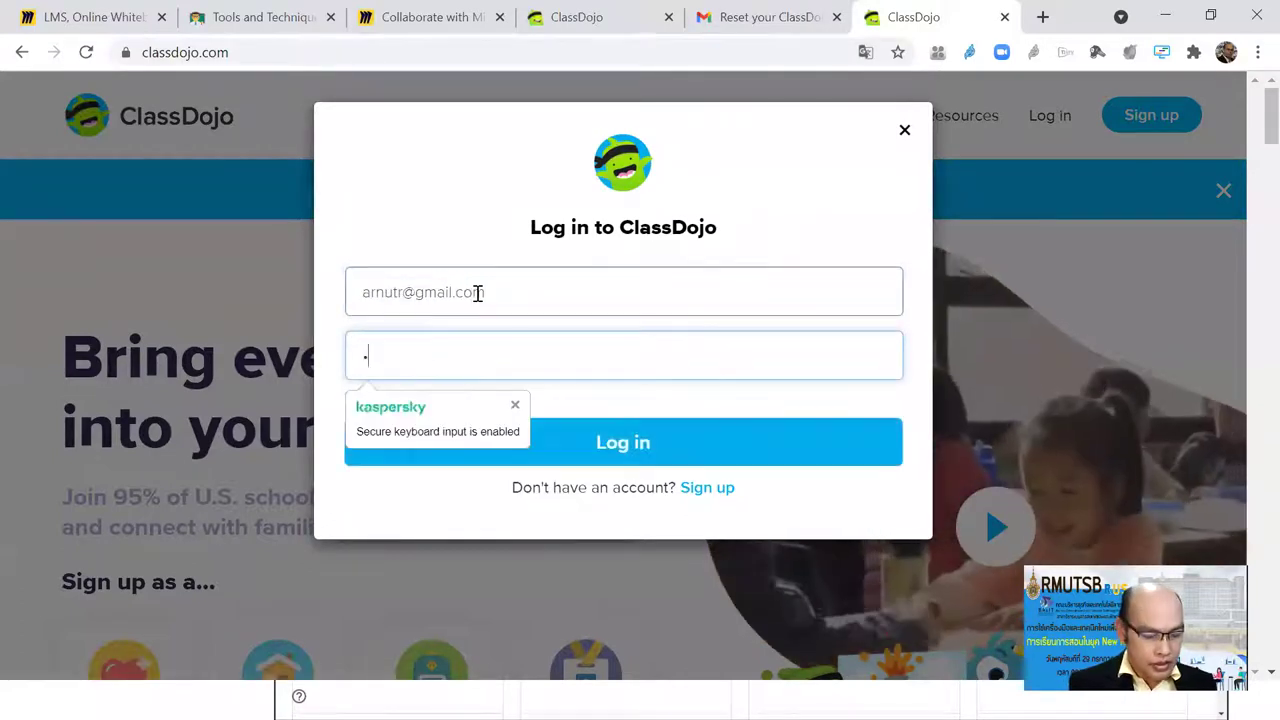
pyautogui.write('*********')
pyautogui.press('Return')
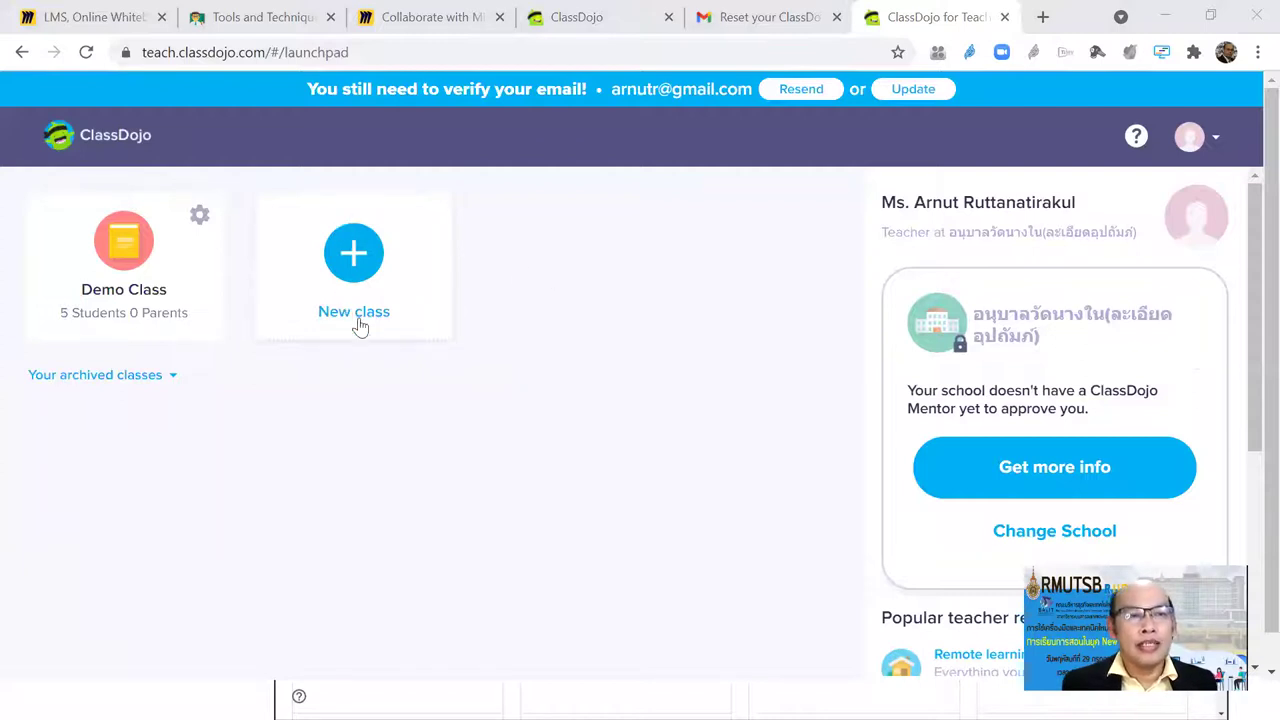
# Create a new class with grade Other, keeping the default positive-points sharing with parents.
pyautogui.click(352, 260)
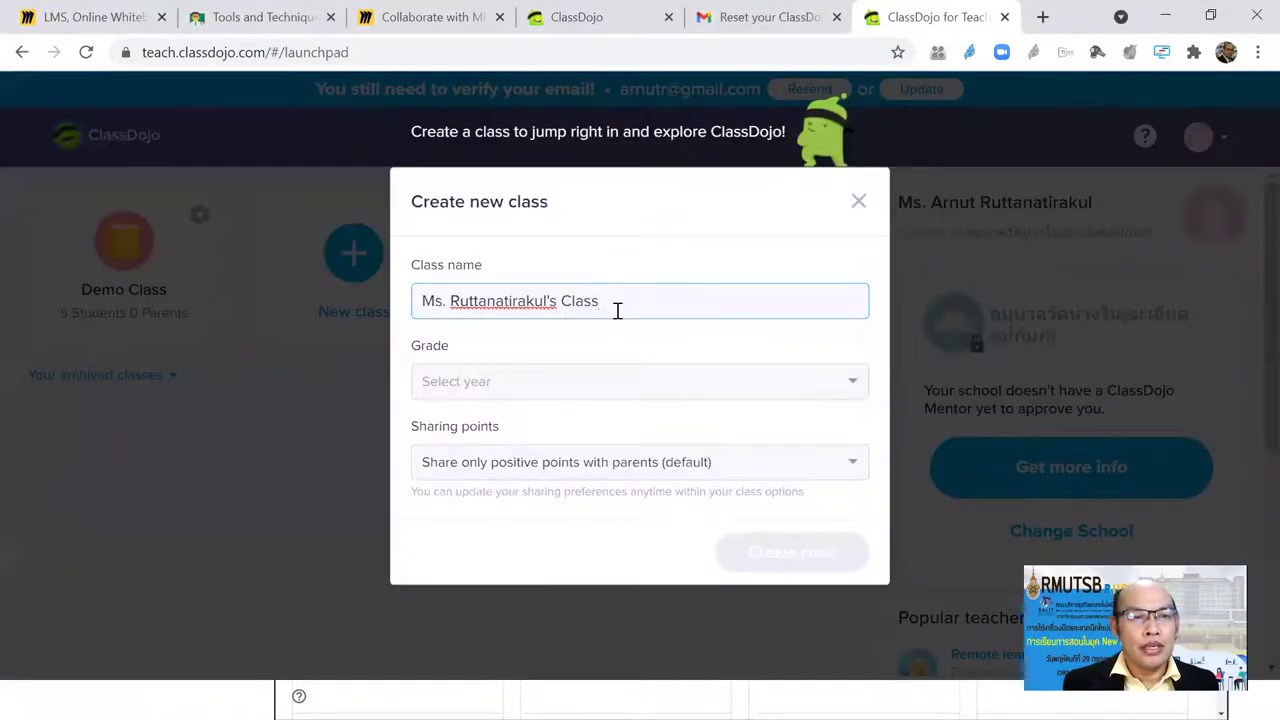
pyautogui.click(555, 390)
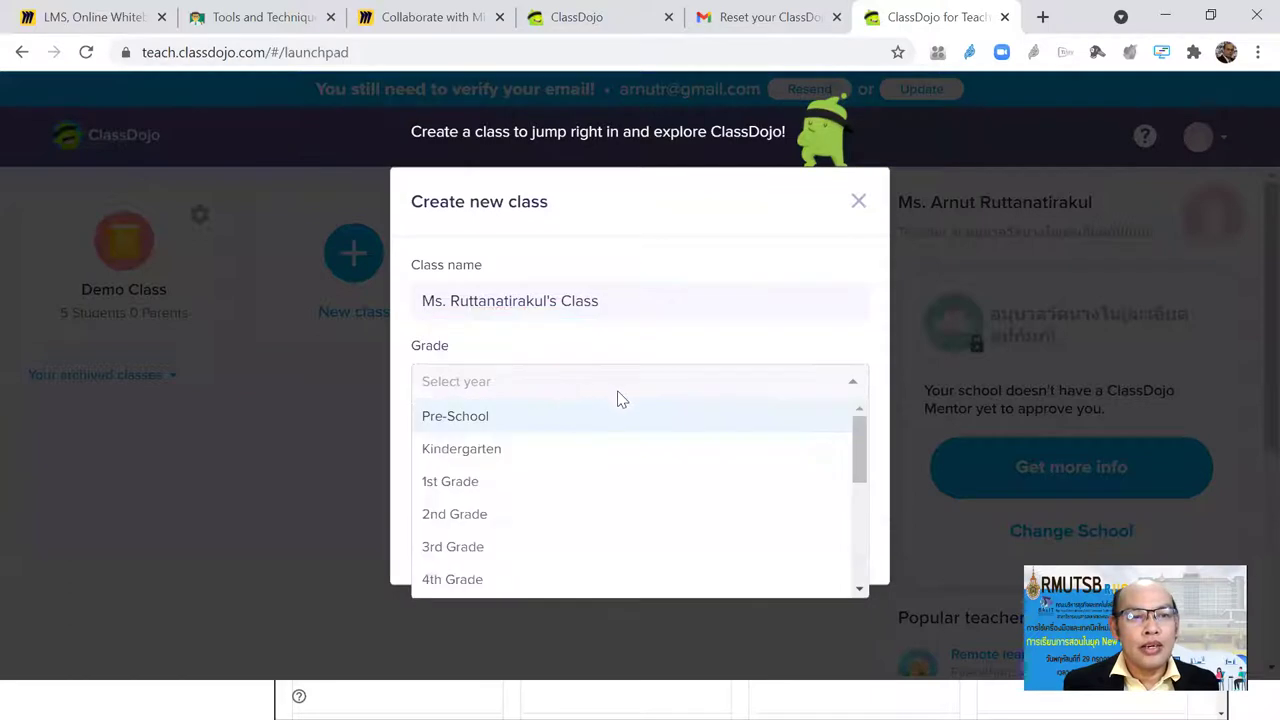
pyautogui.moveTo(857, 449); pyautogui.dragTo(866, 586)
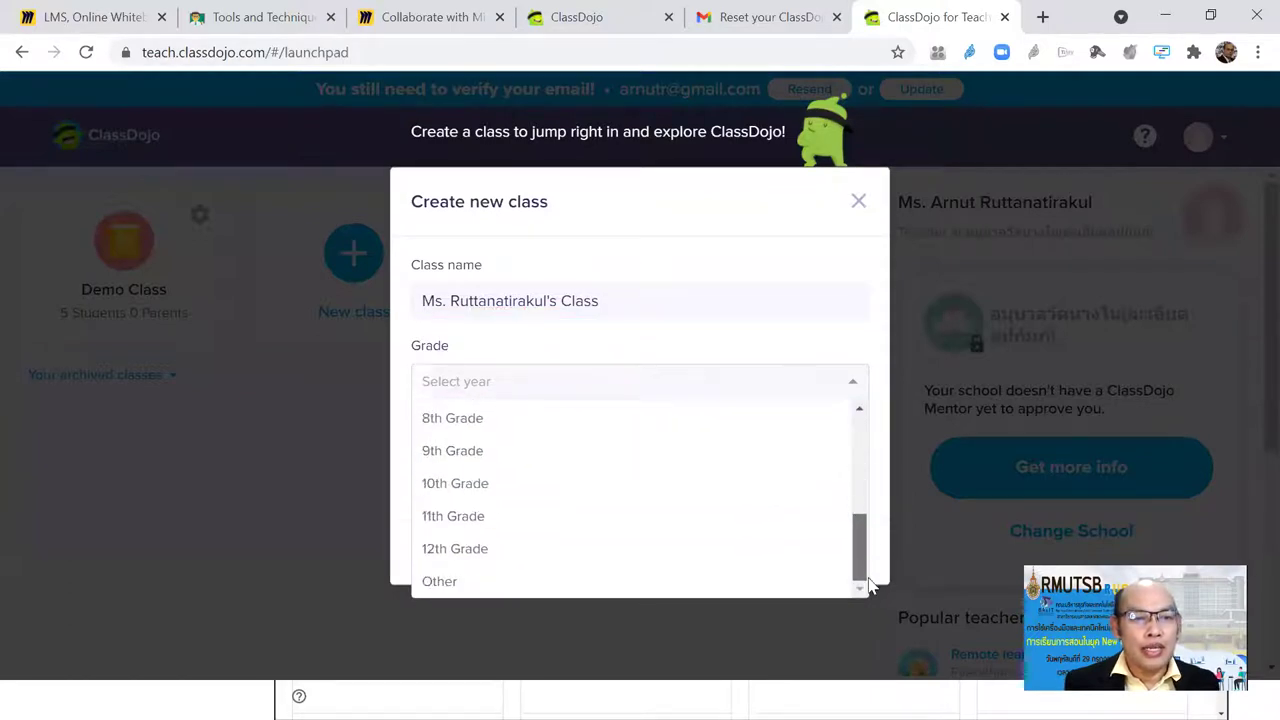
pyautogui.click(848, 590)
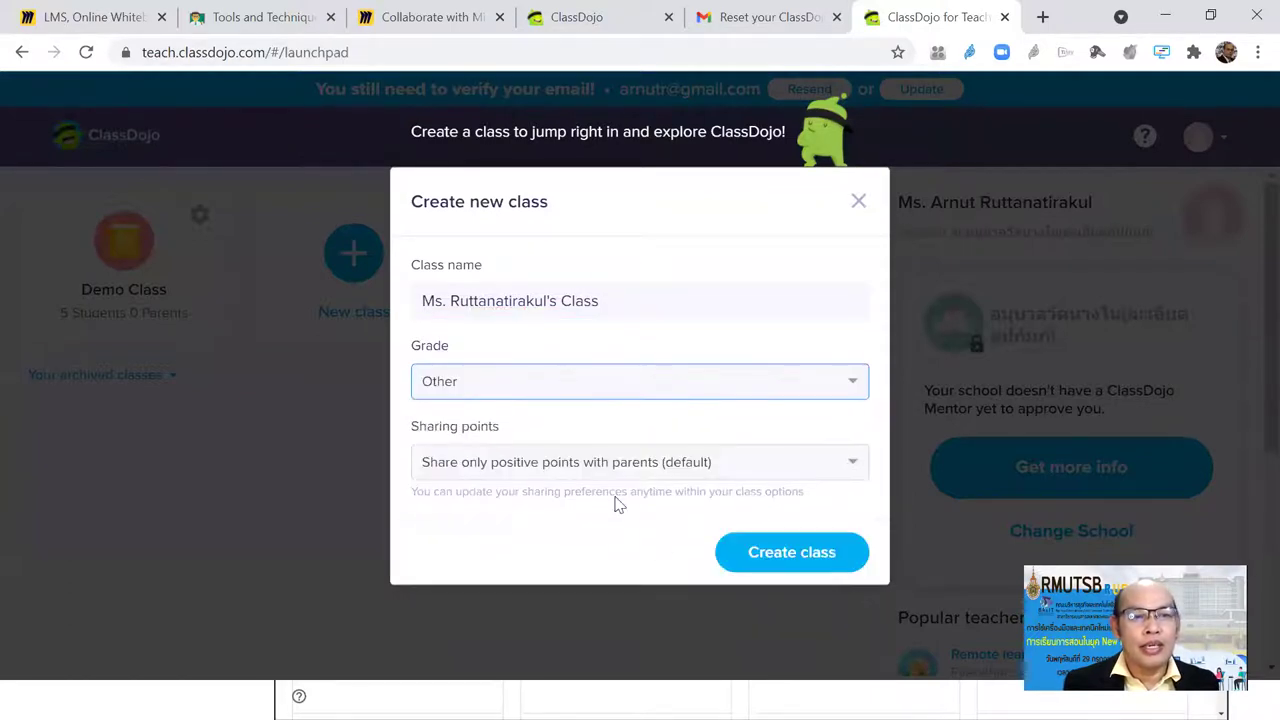
pyautogui.click(600, 470)
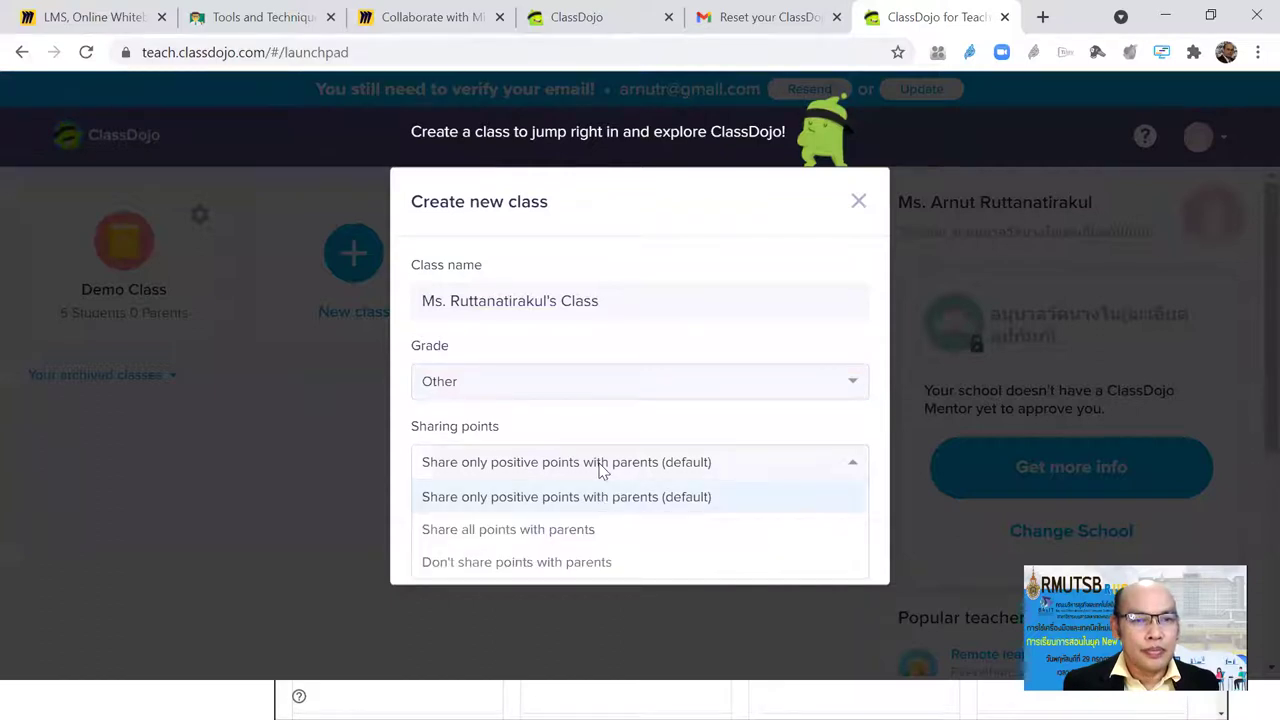
pyautogui.click(602, 470)
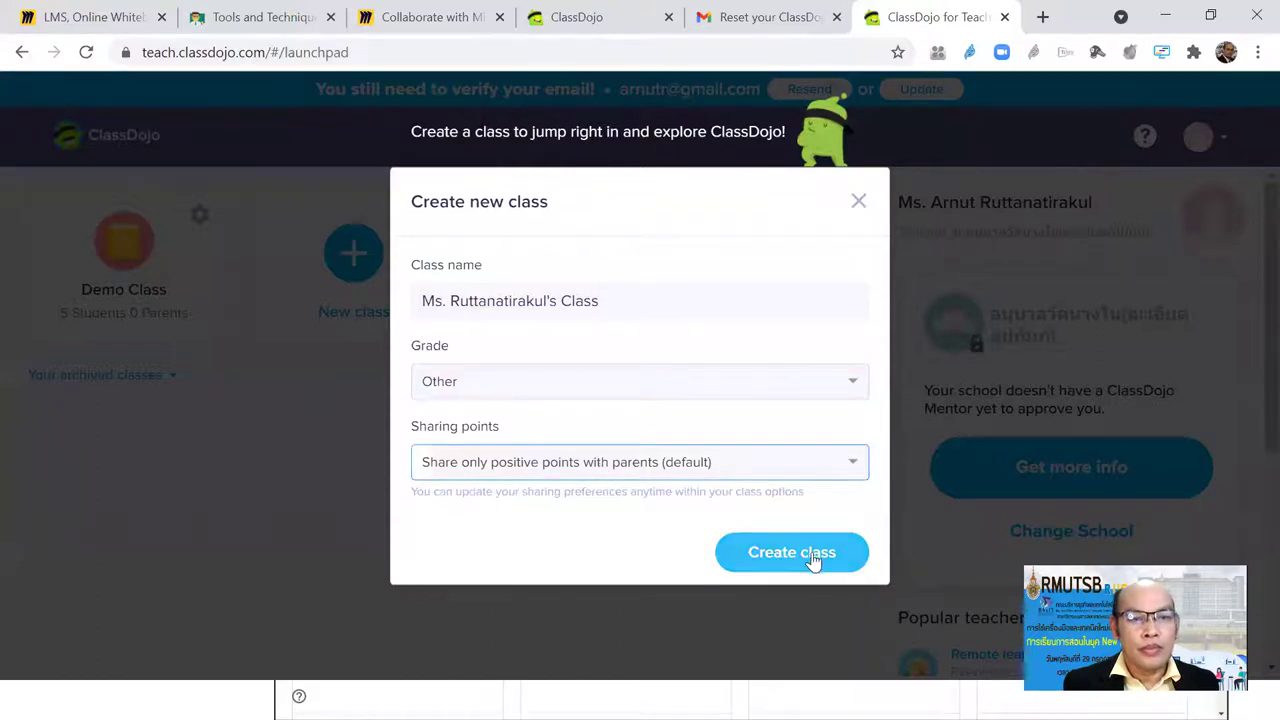
pyautogui.click(620, 470)
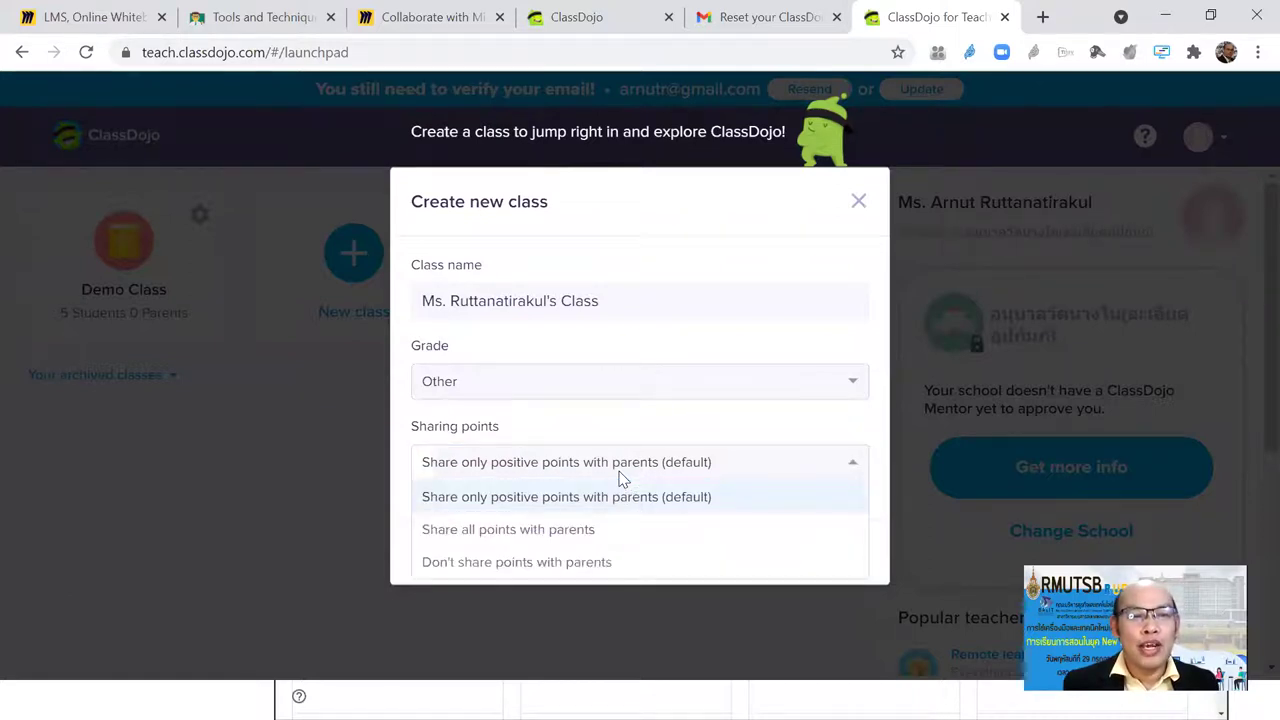
pyautogui.click(620, 478)
pyautogui.click(783, 560)
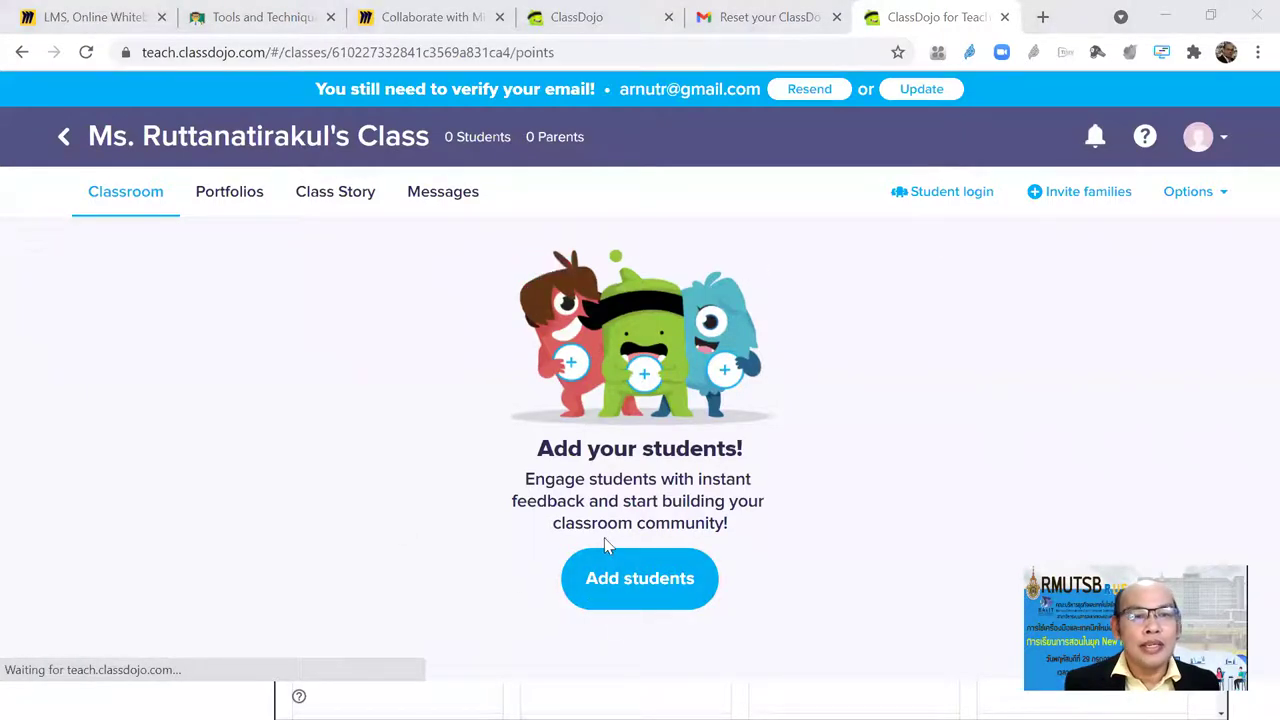
# Close the Add students prompt, browse the Classroom and Portfolios pages, and finish on Class Story.
pyautogui.click(634, 596)
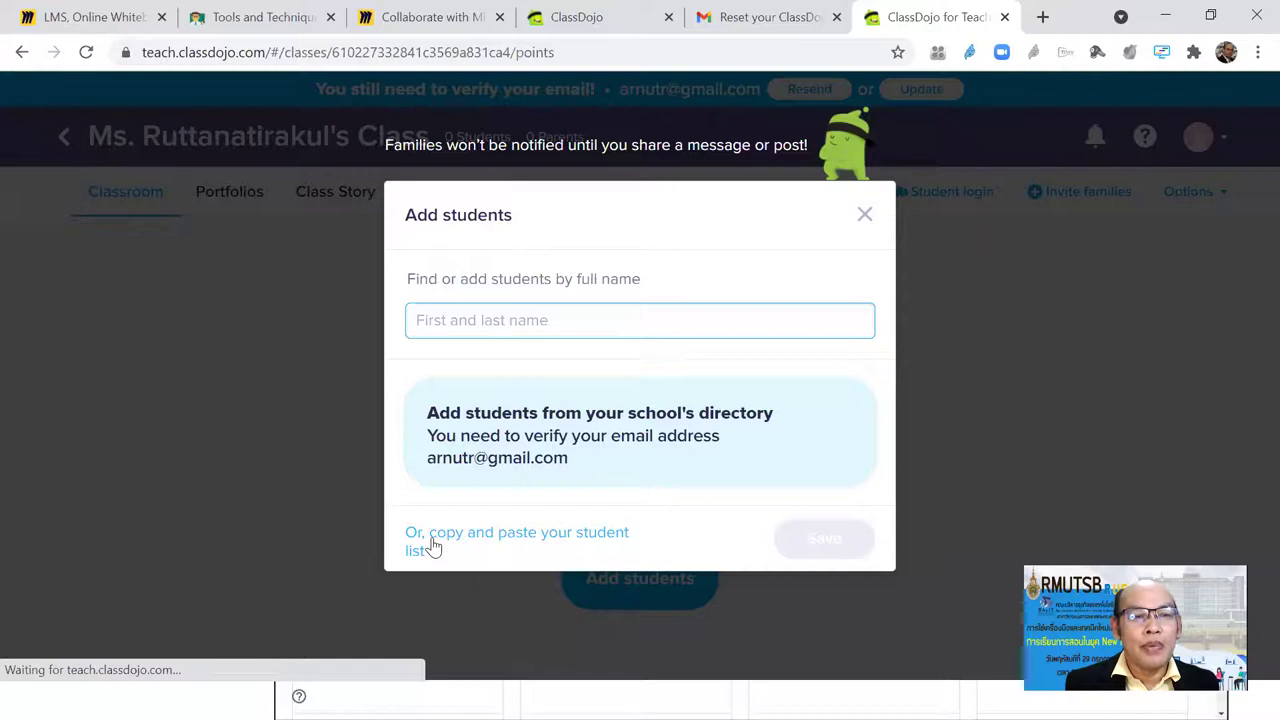
pyautogui.click(864, 213)
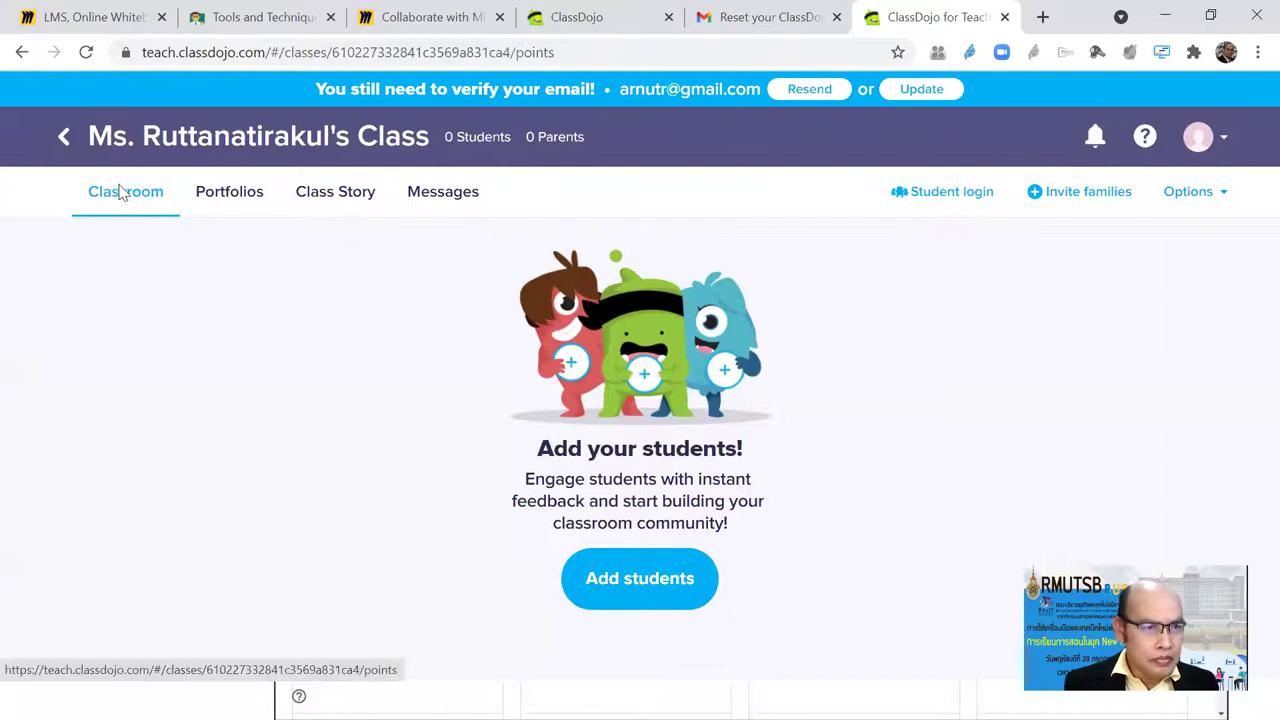
pyautogui.click(343, 206)
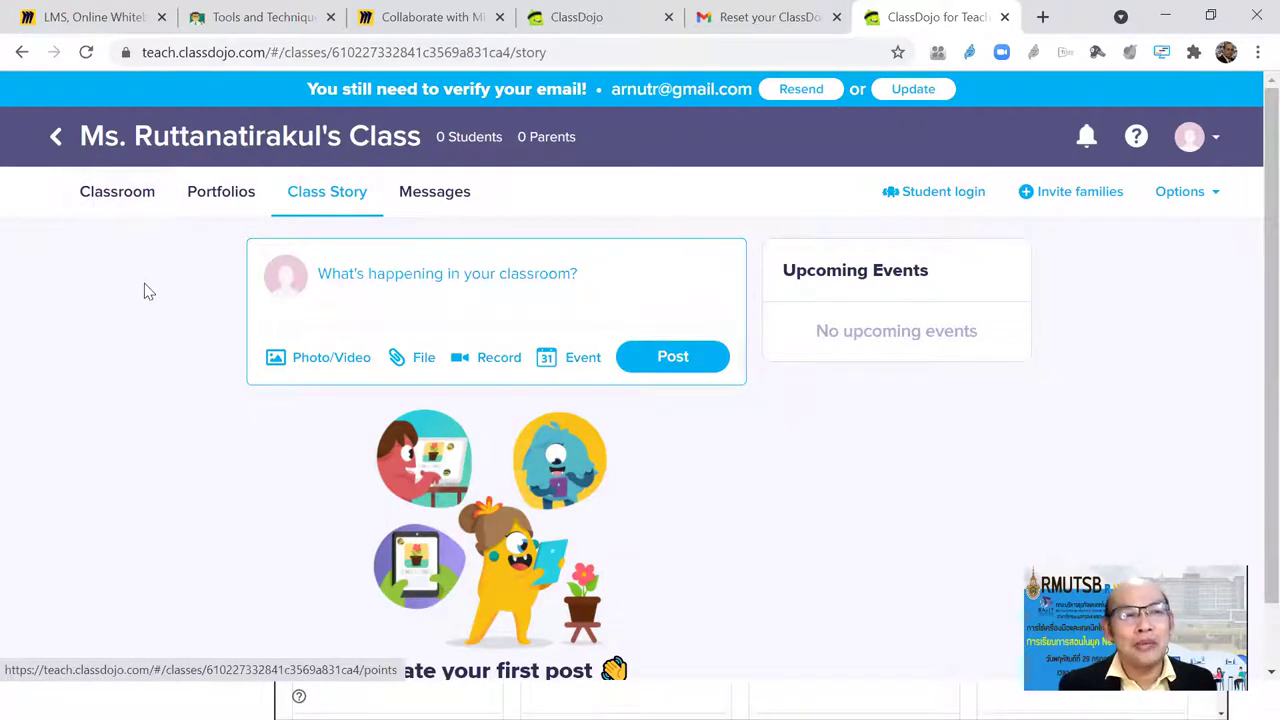
pyautogui.click(120, 203)
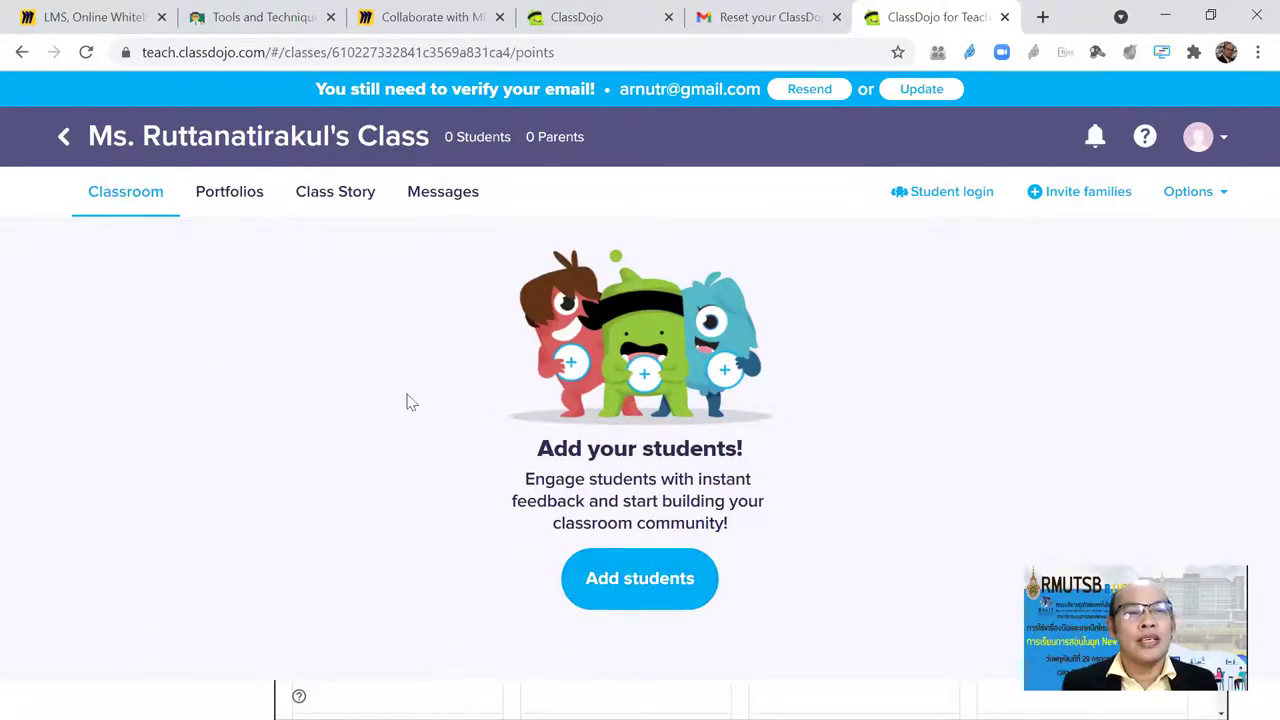
pyautogui.click(229, 195)
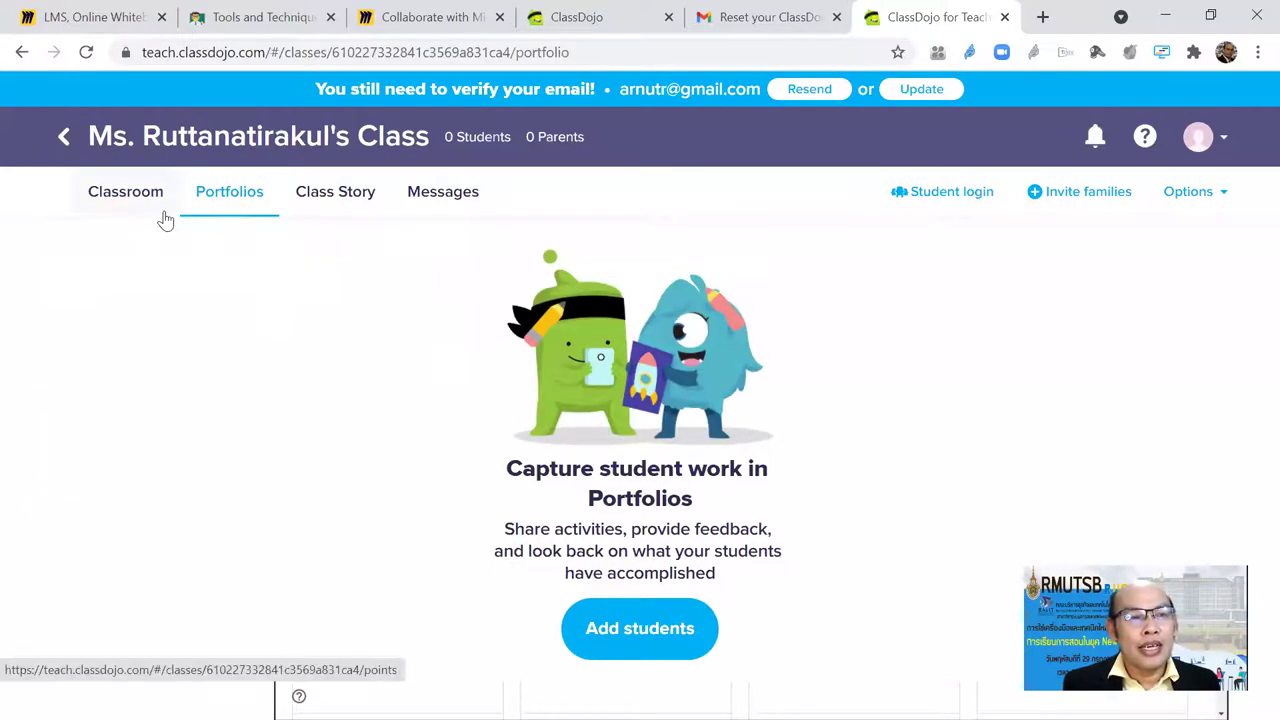
pyautogui.click(339, 191)
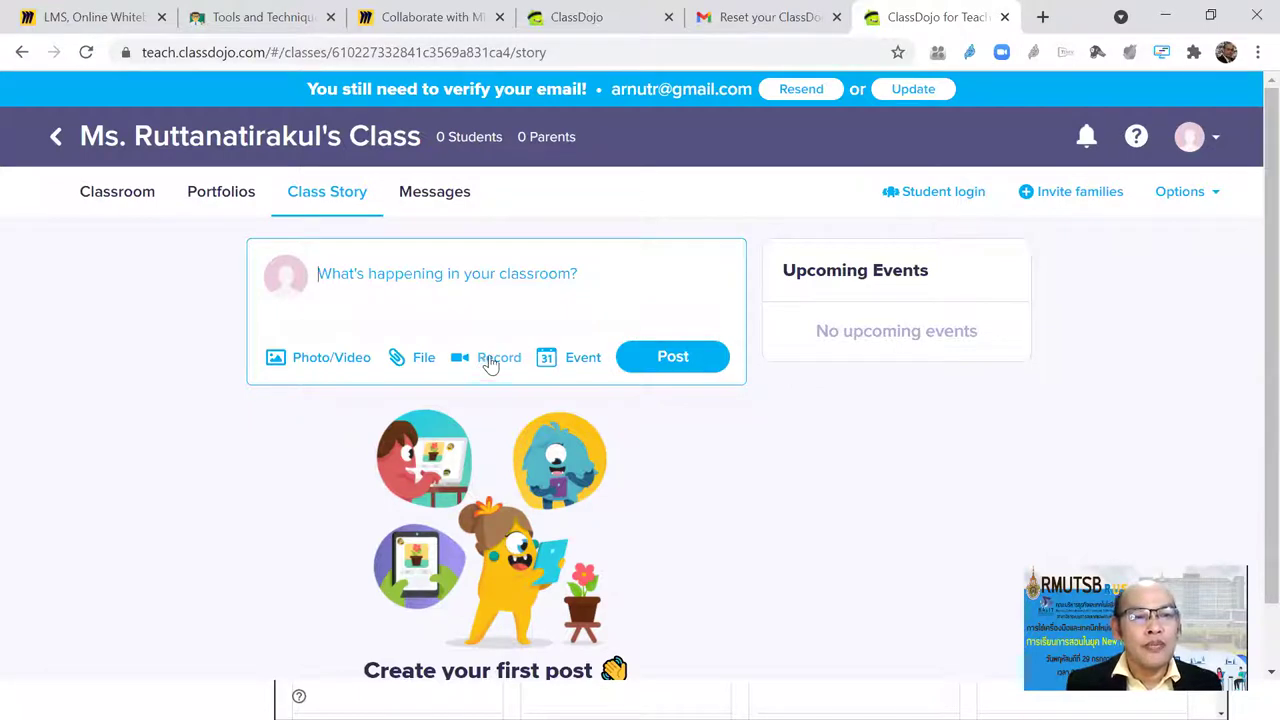
# Record a short webcam video with camera access allowed, and retry its failed 1.2 MB upload.
pyautogui.click(491, 365)
pyautogui.click(311, 199)
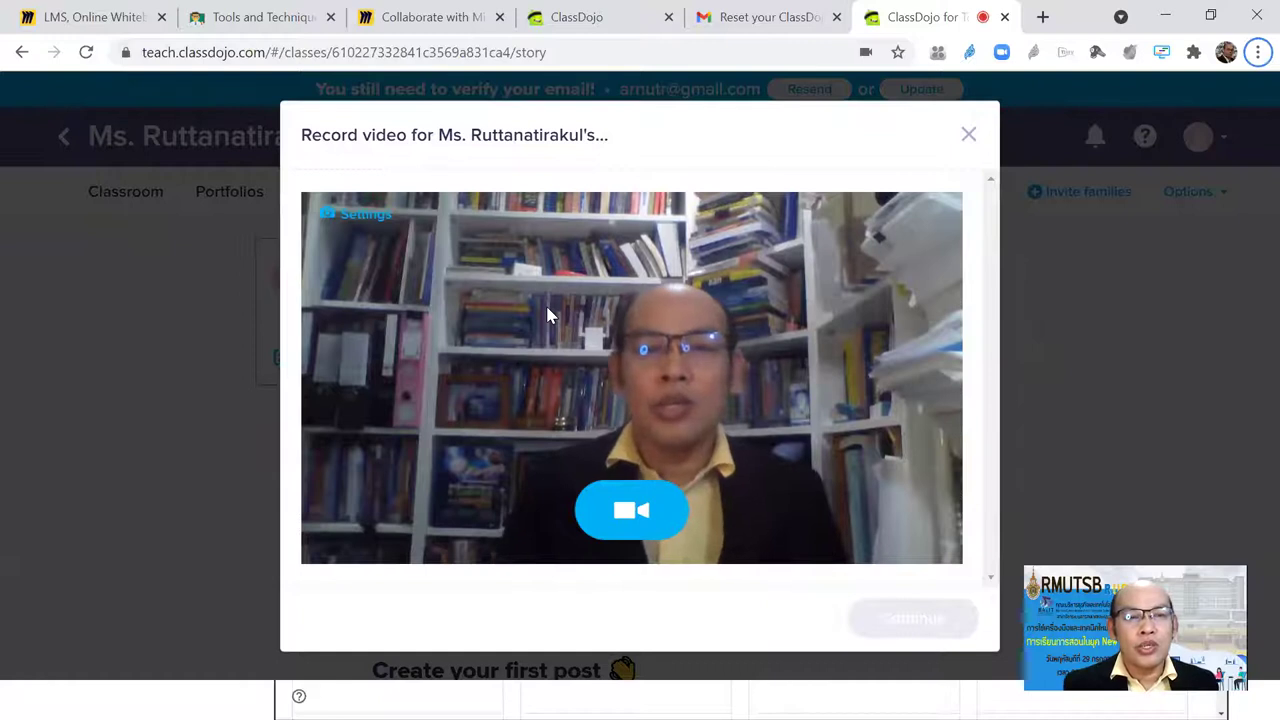
pyautogui.click(632, 513)
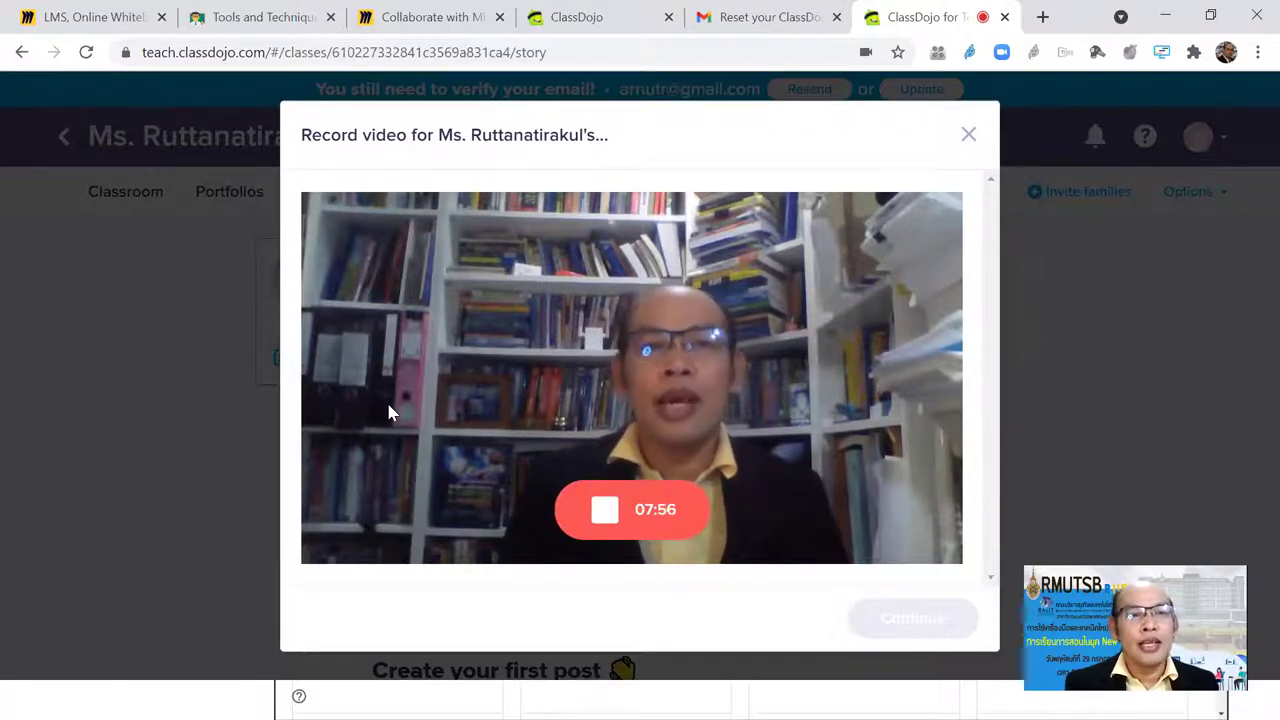
pyautogui.click(607, 511)
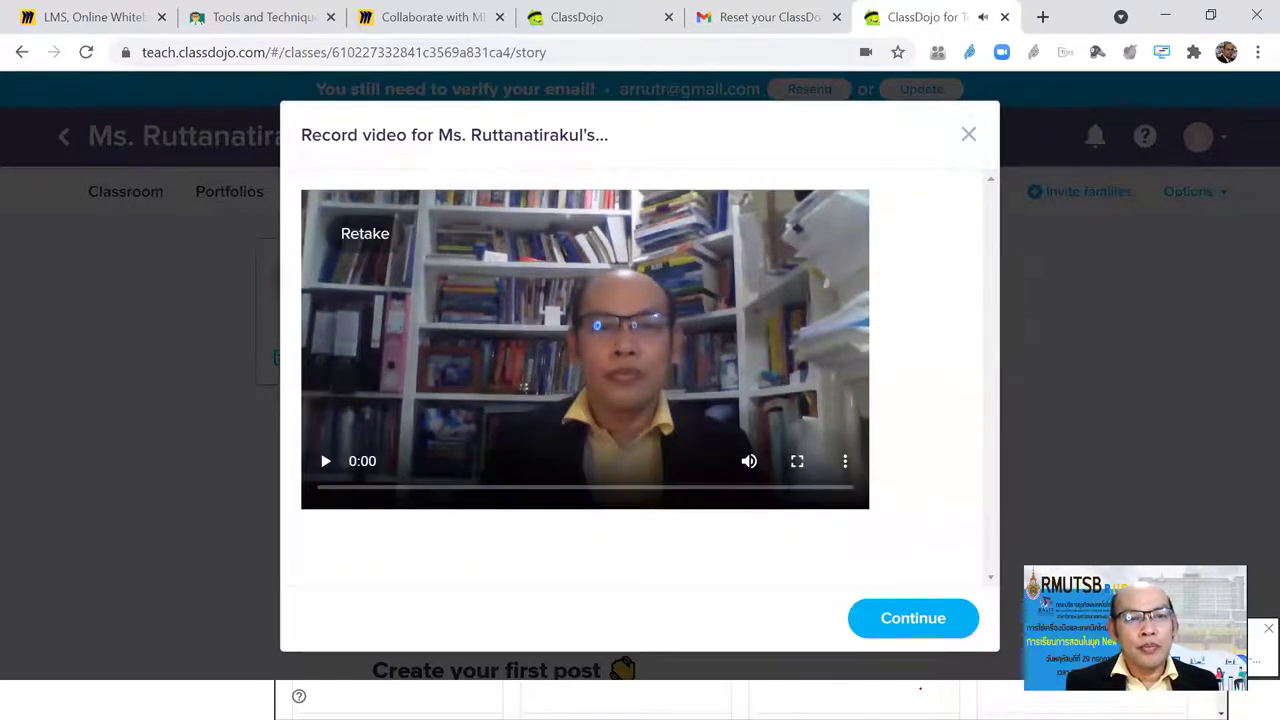
pyautogui.click(914, 623)
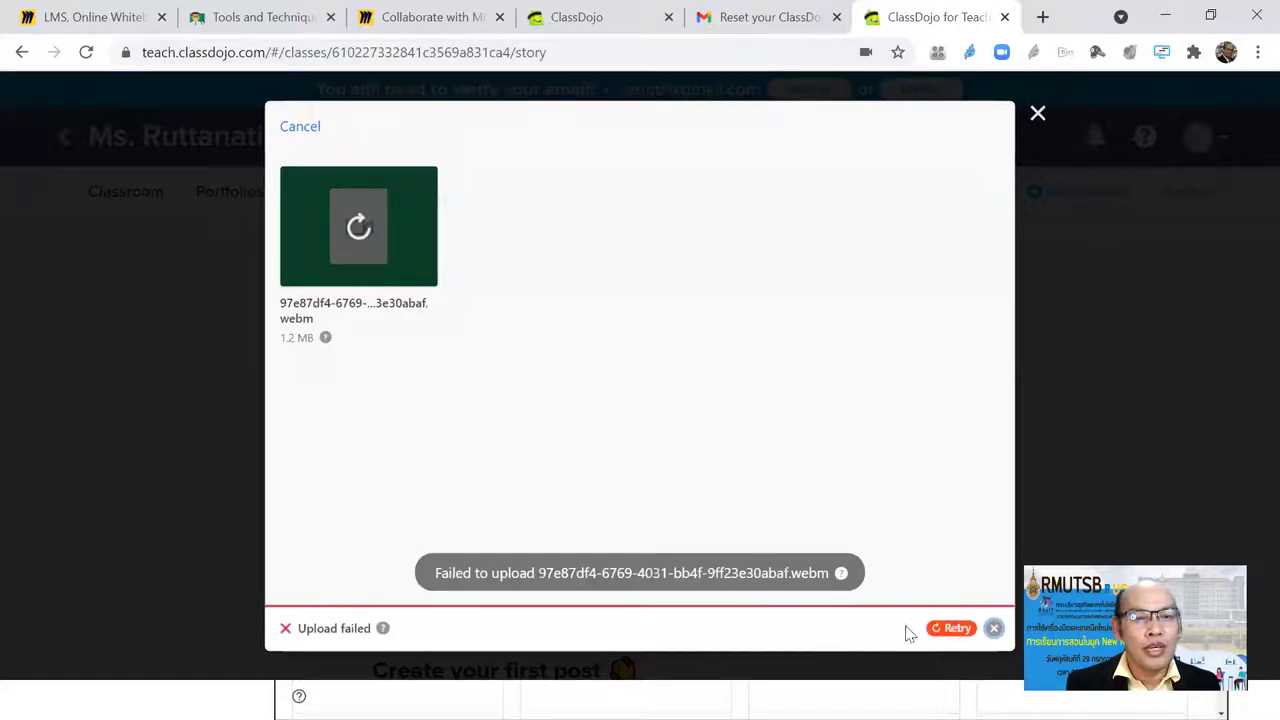
pyautogui.click(952, 628)
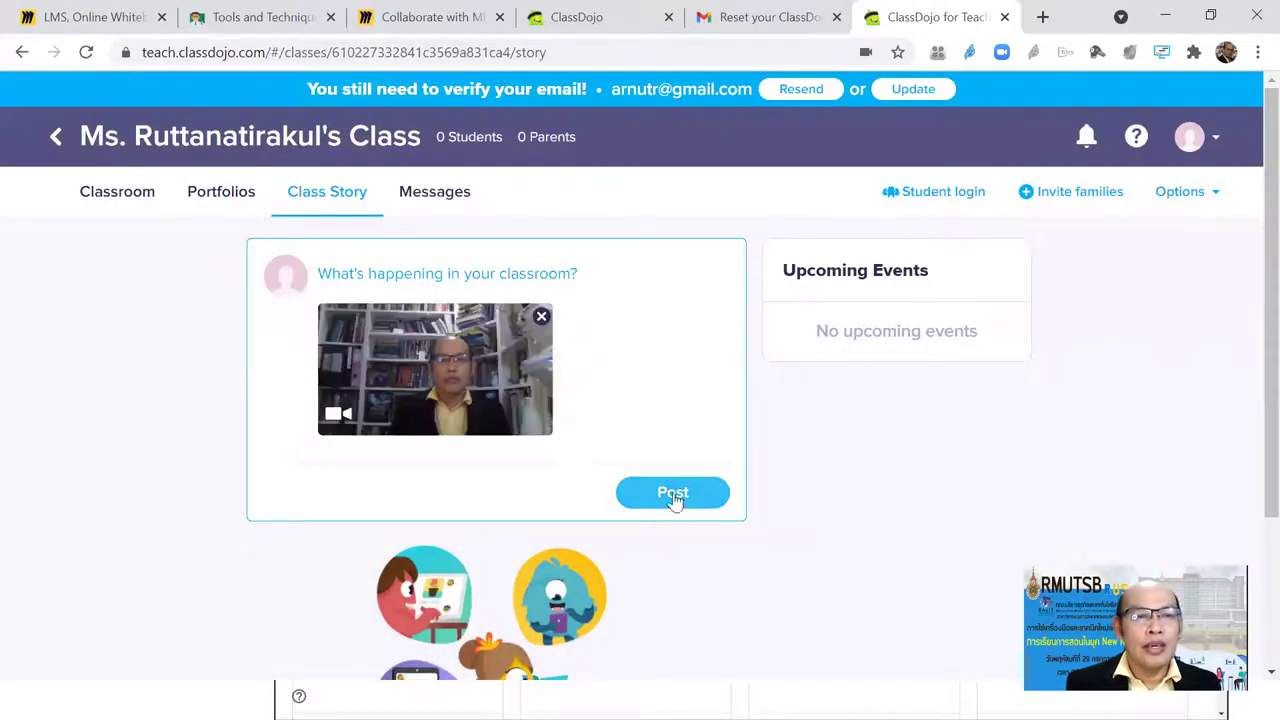
# Write the caption 'ทดสอบ' for the video and post it to Class Story.
pyautogui.click(538, 283)
pyautogui.write('mflv')
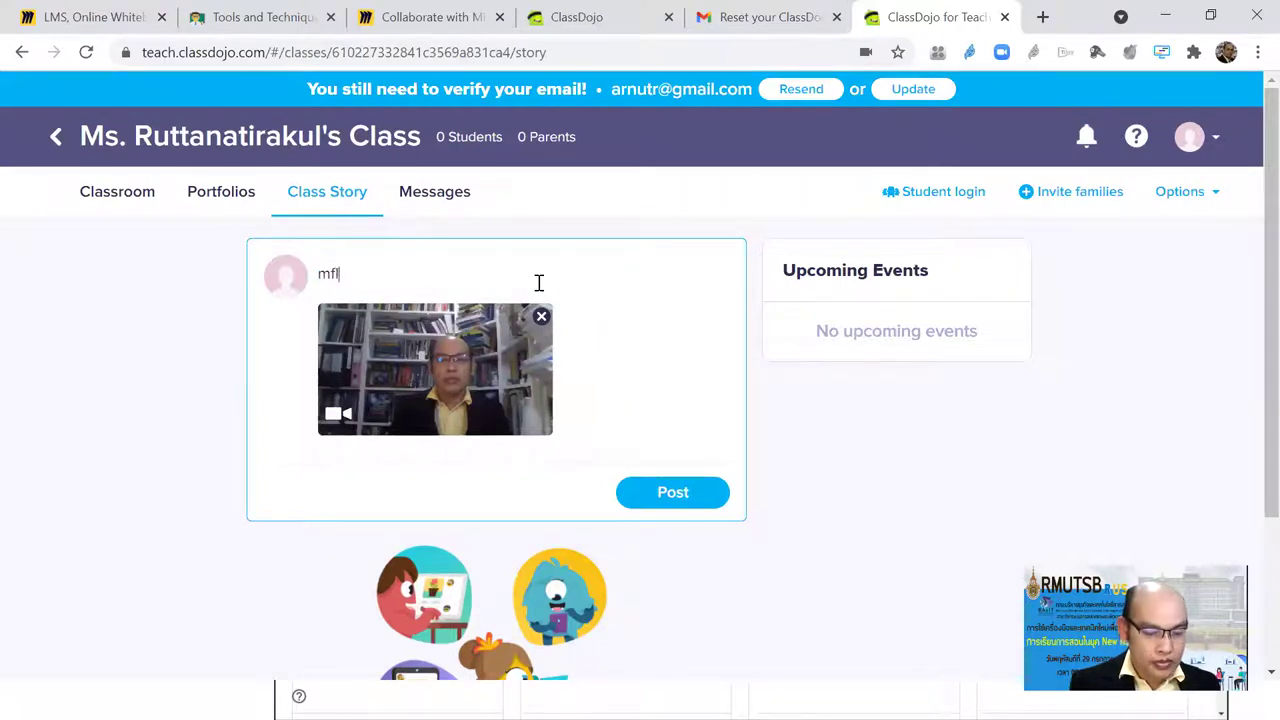
pyautogui.press('BackSpace')
pyautogui.press('BackSpace')
pyautogui.write('Hi')
pyautogui.press('BackSpace')
pyautogui.press('BackSpace')
pyautogui.write('ทดสอบ')
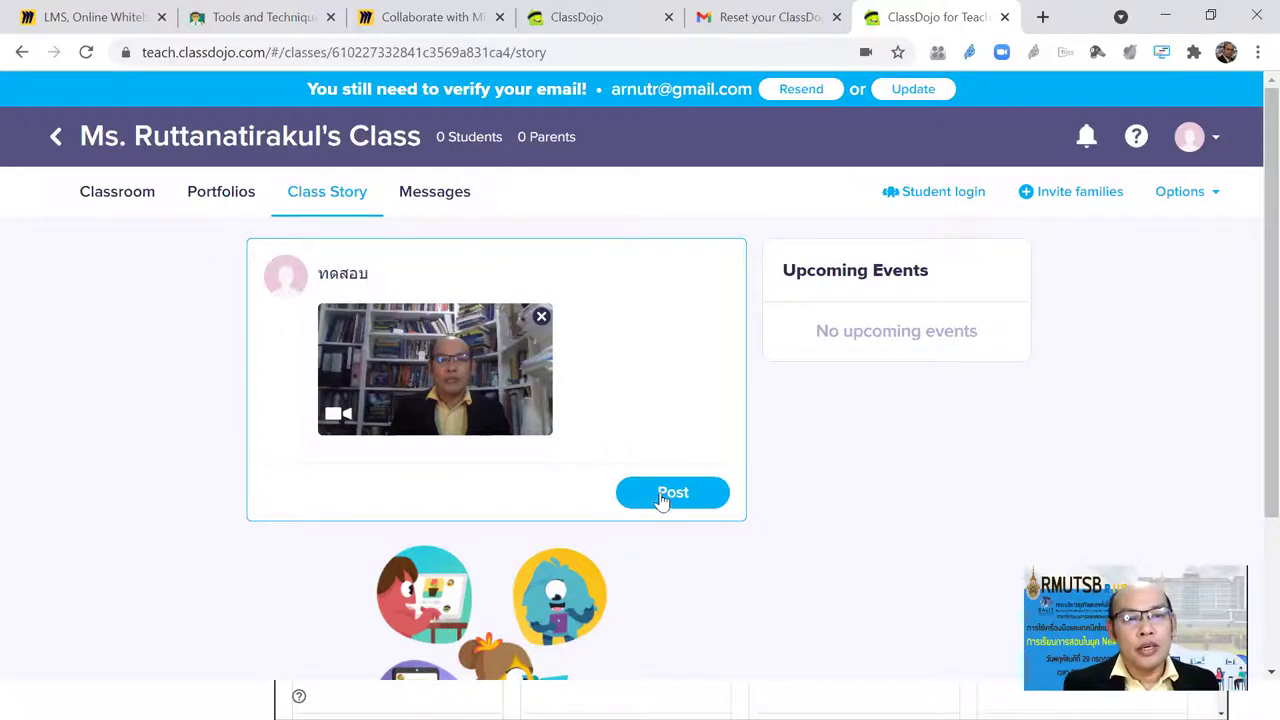
pyautogui.click(663, 493)
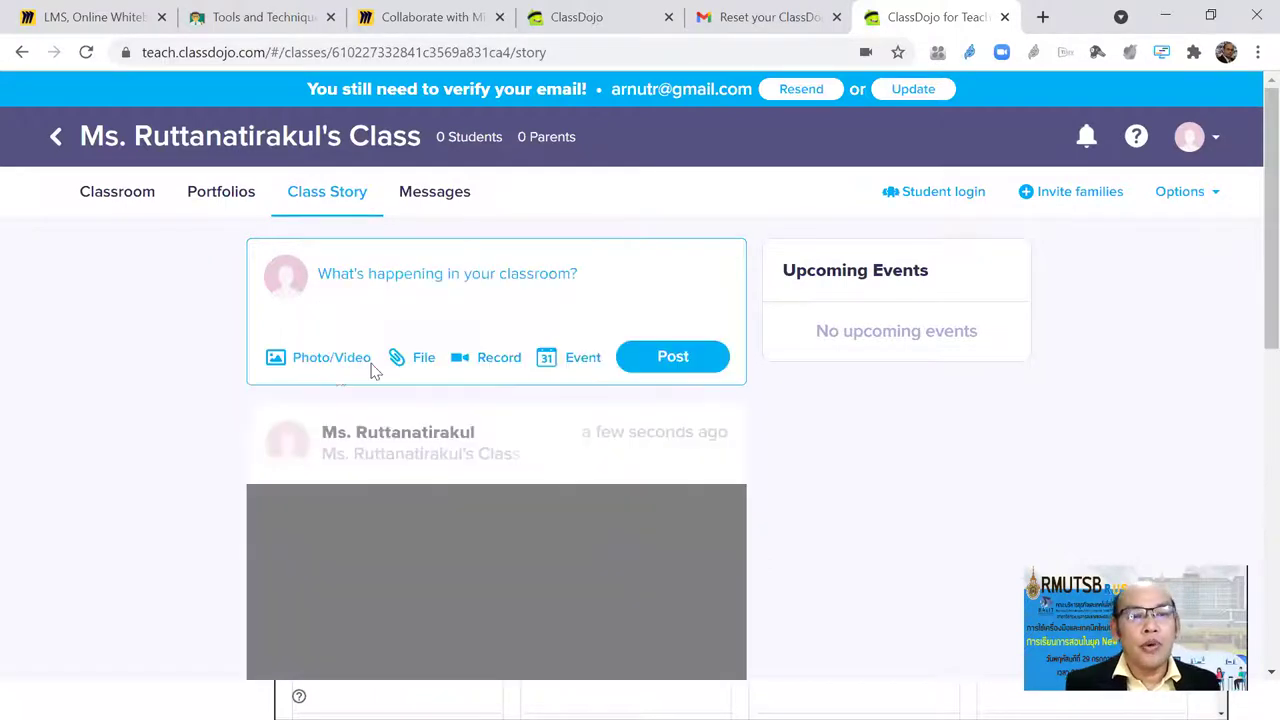
# Accept that students can comment, then scroll the feed to review the new video post.
pyautogui.scroll(-4, 89, 449)
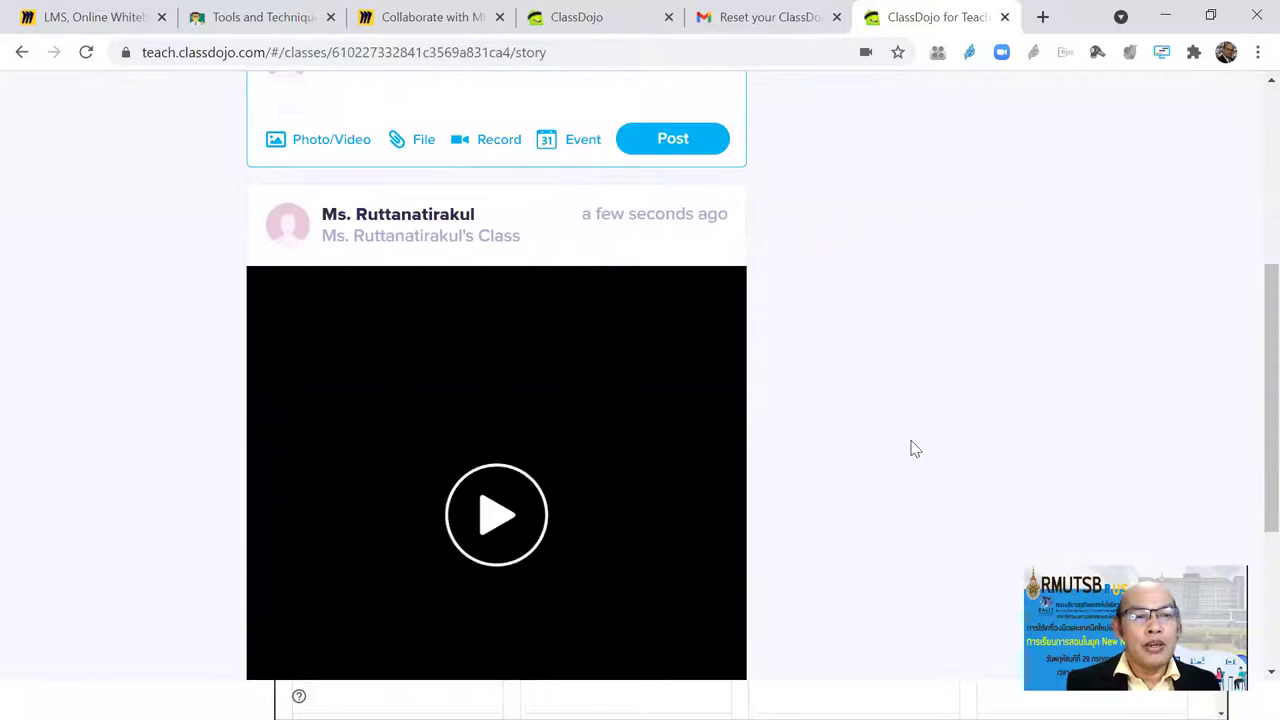
pyautogui.scroll(1, 871, 360)
pyautogui.scroll(-3, 749, 443)
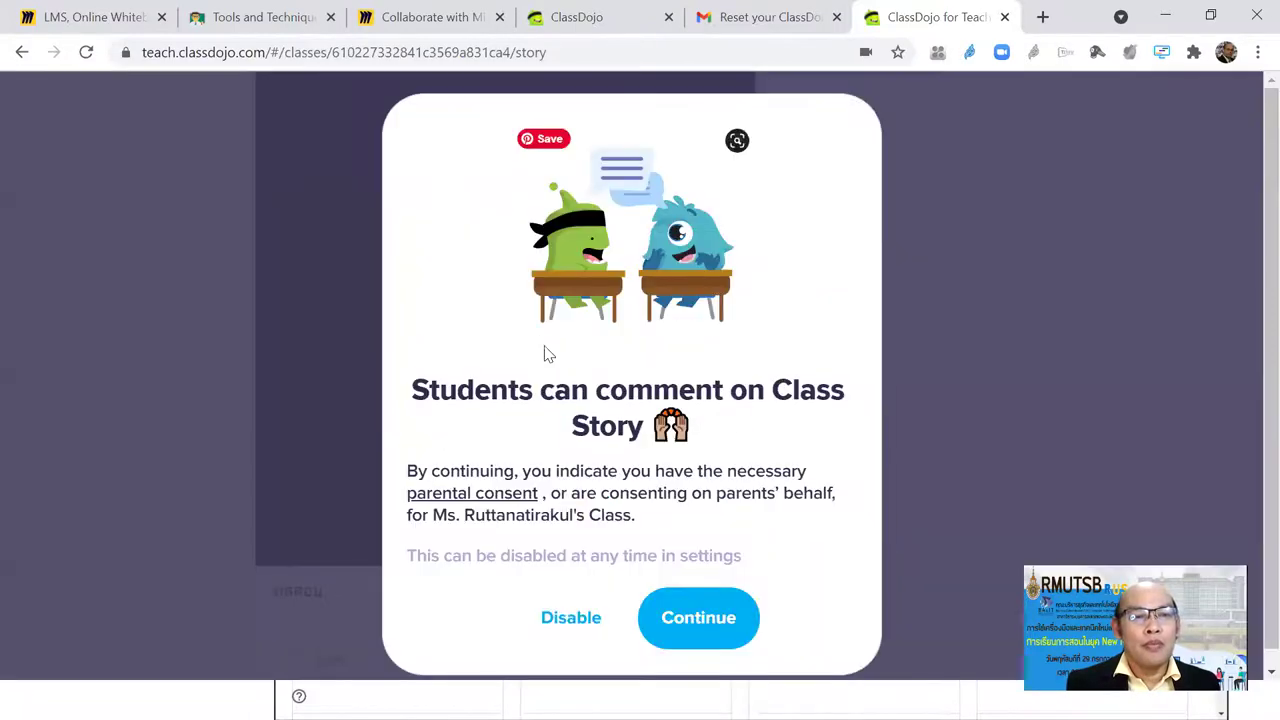
pyautogui.click(665, 635)
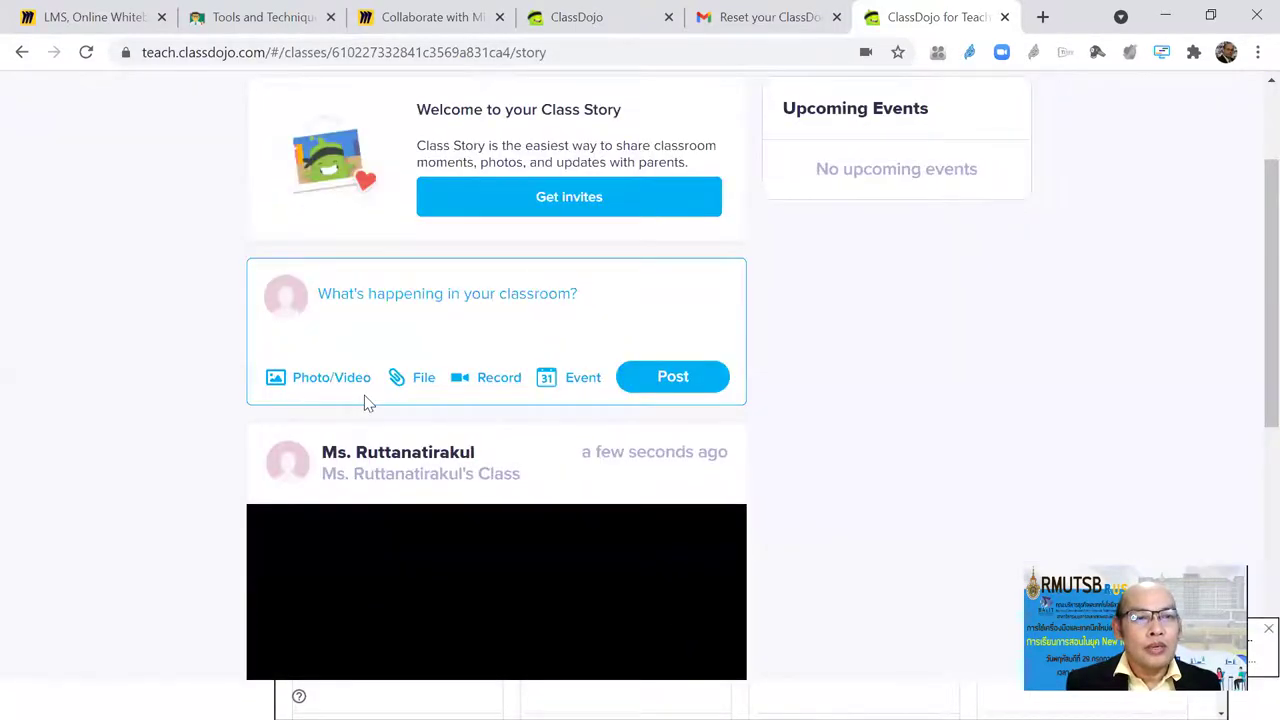
pyautogui.scroll(2, 658, 312)
pyautogui.scroll(-3, 794, 400)
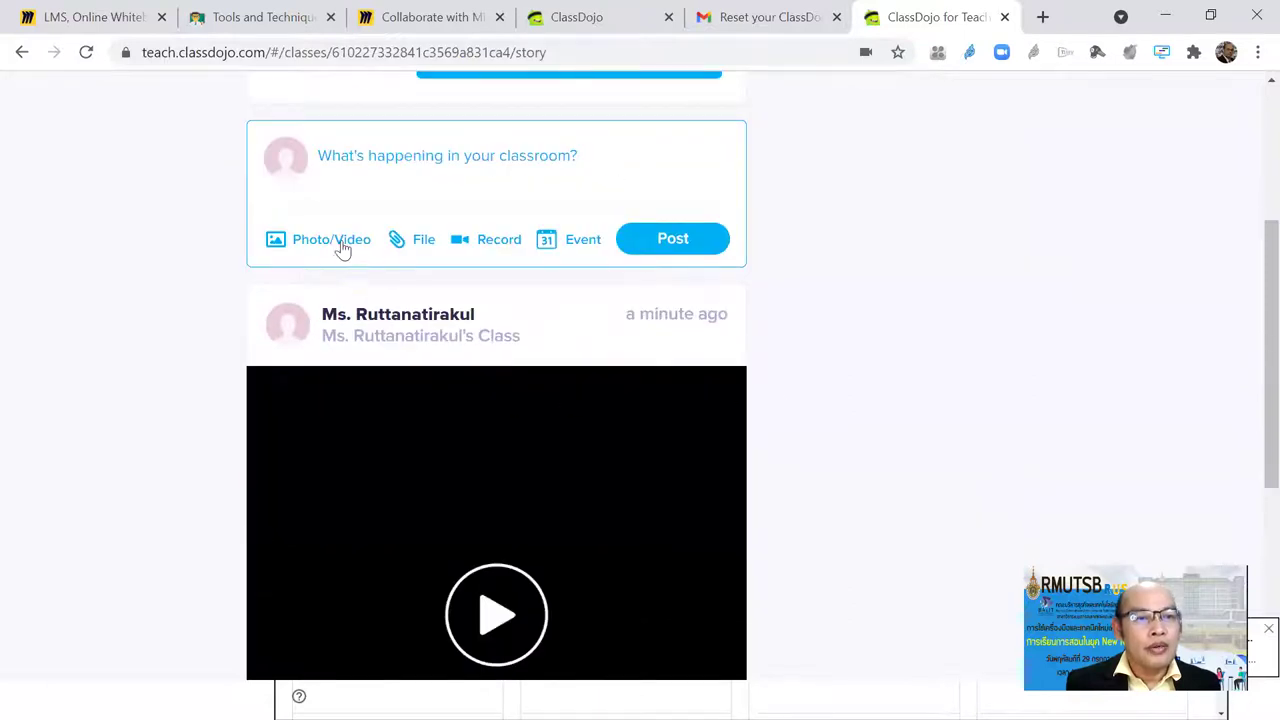
pyautogui.scroll(-4, 589, 369)
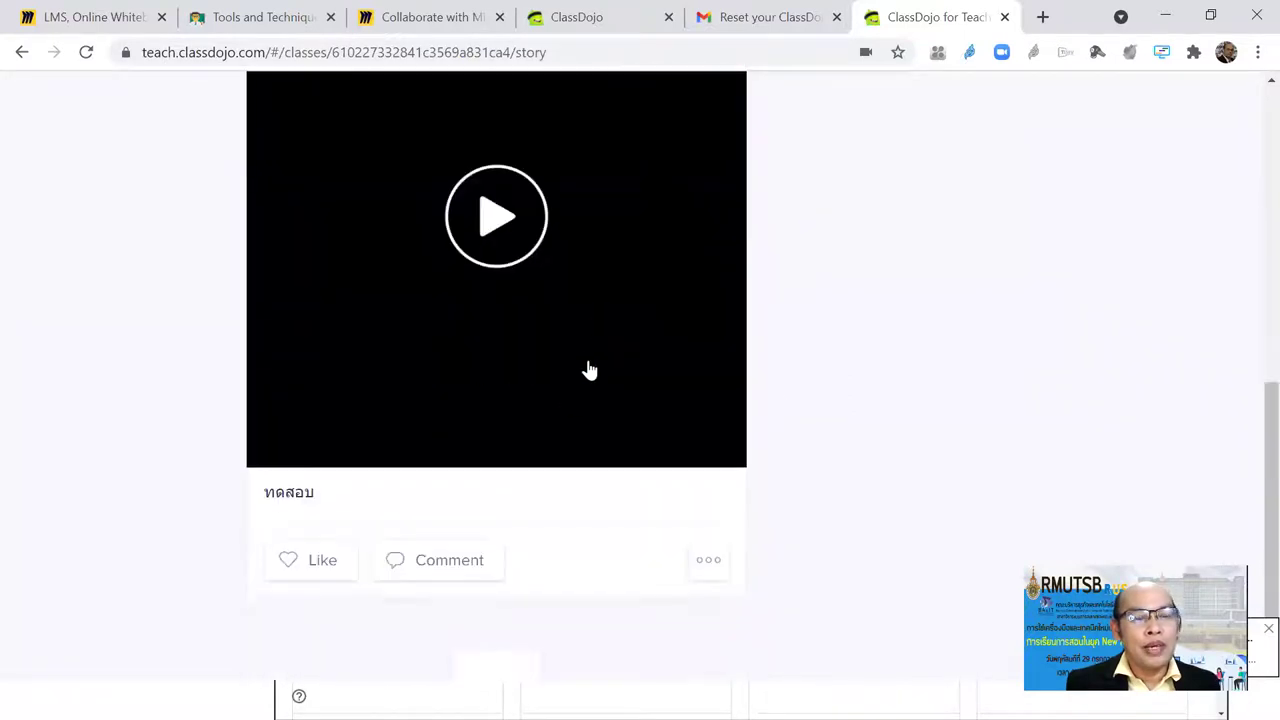
pyautogui.scroll(7, 592, 369)
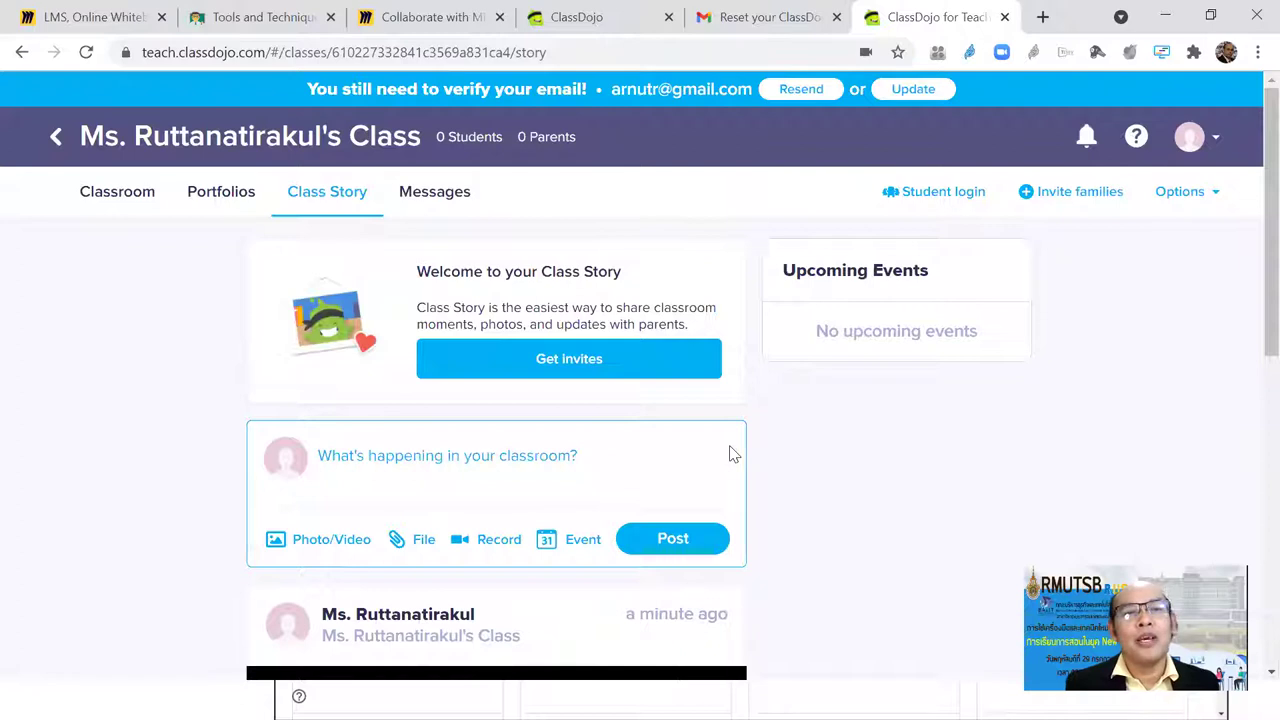
pyautogui.scroll(-5, 835, 510)
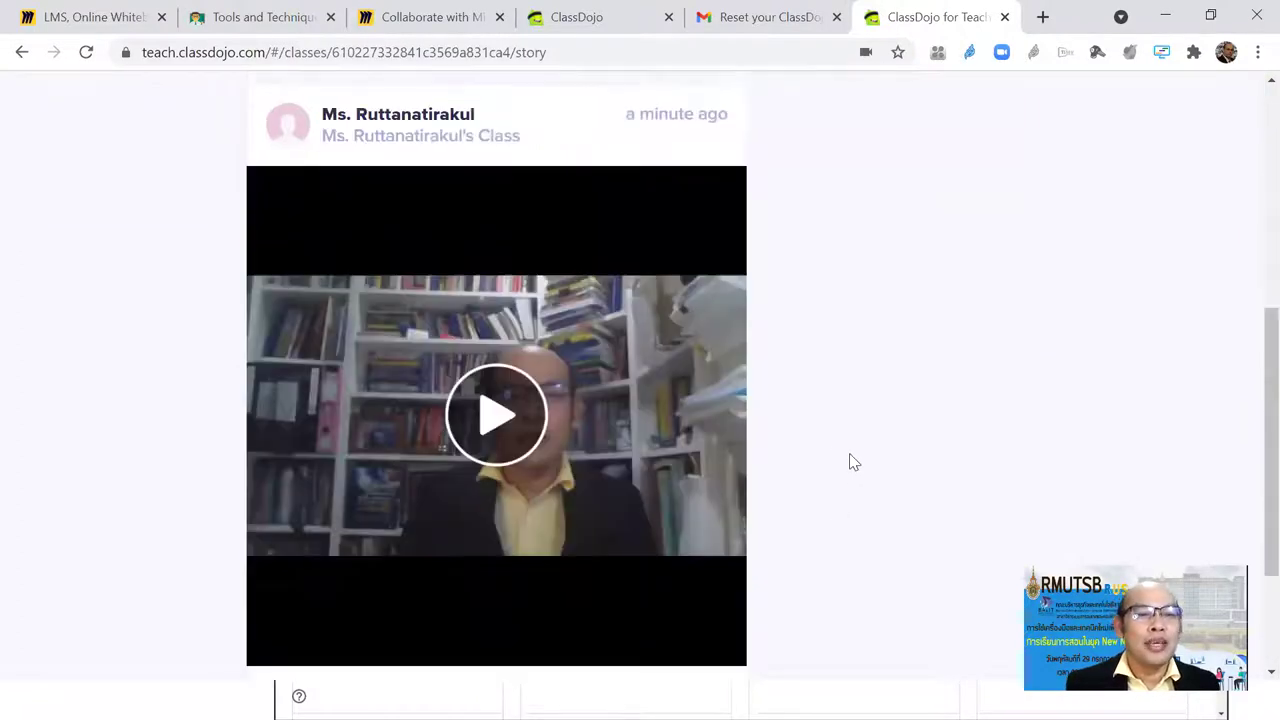
pyautogui.scroll(-2, 849, 460)
pyautogui.scroll(5, 849, 460)
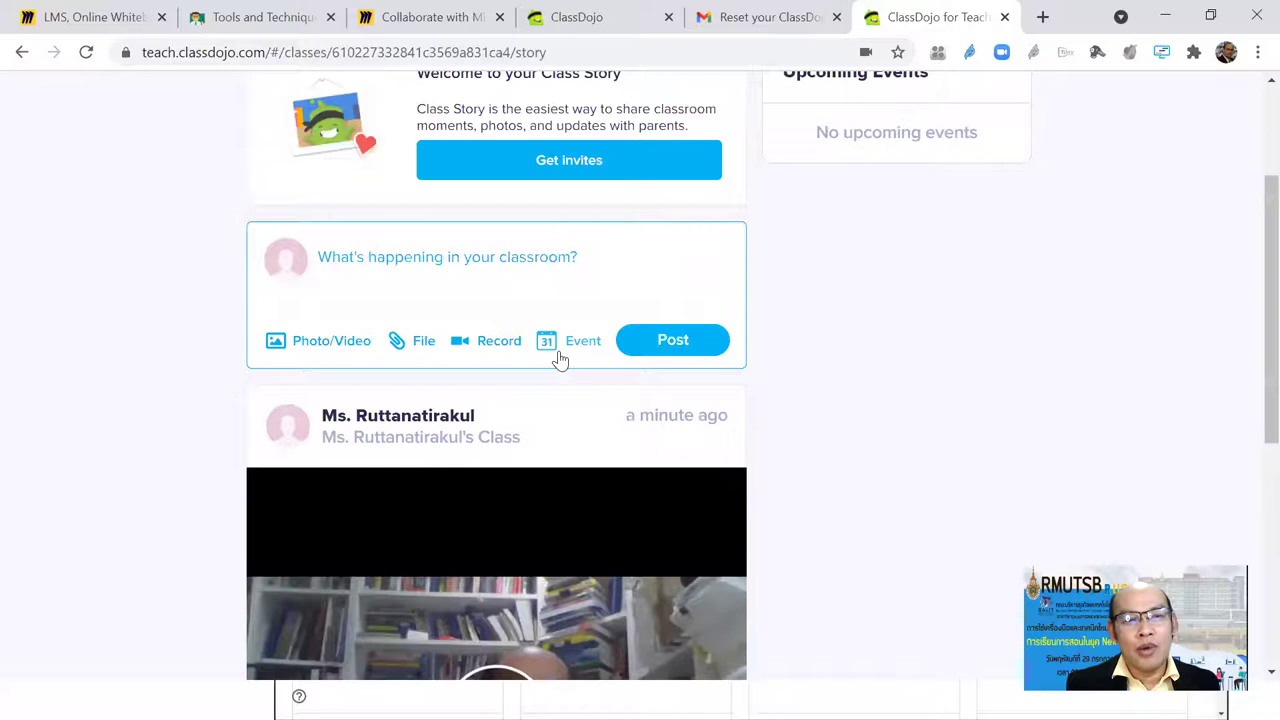
pyautogui.scroll(-5, 888, 388)
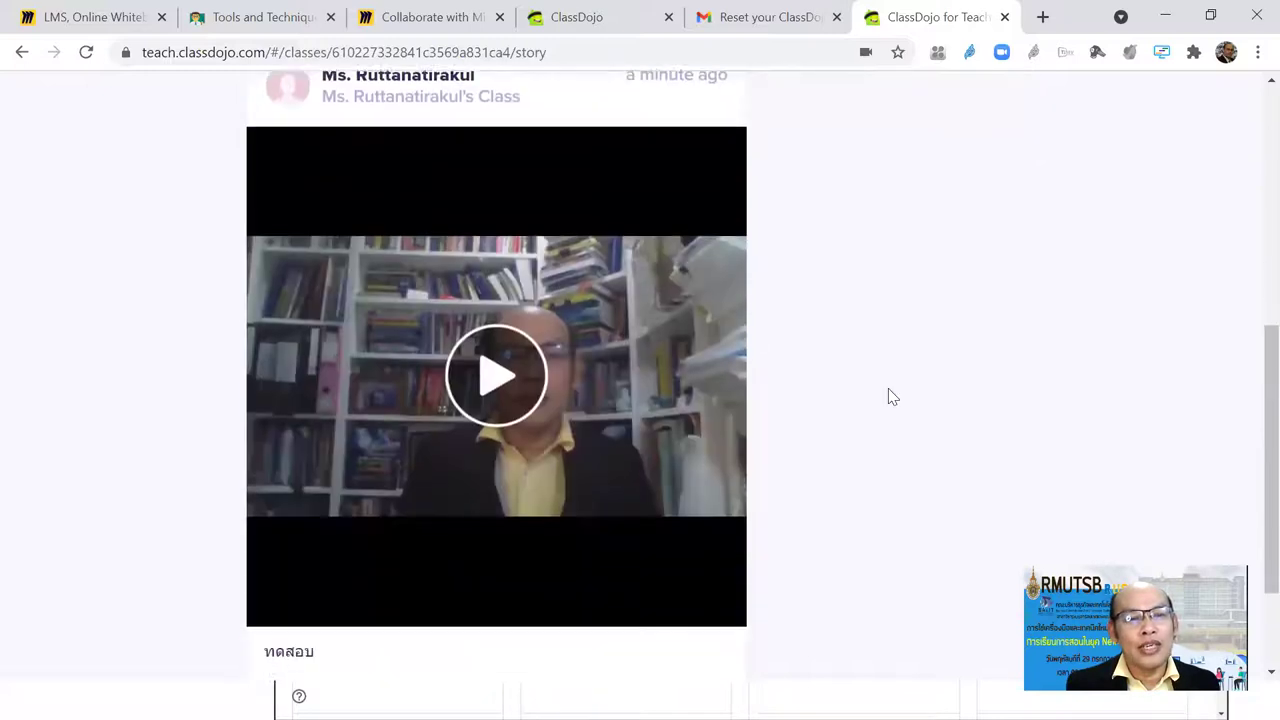
pyautogui.scroll(6, 888, 397)
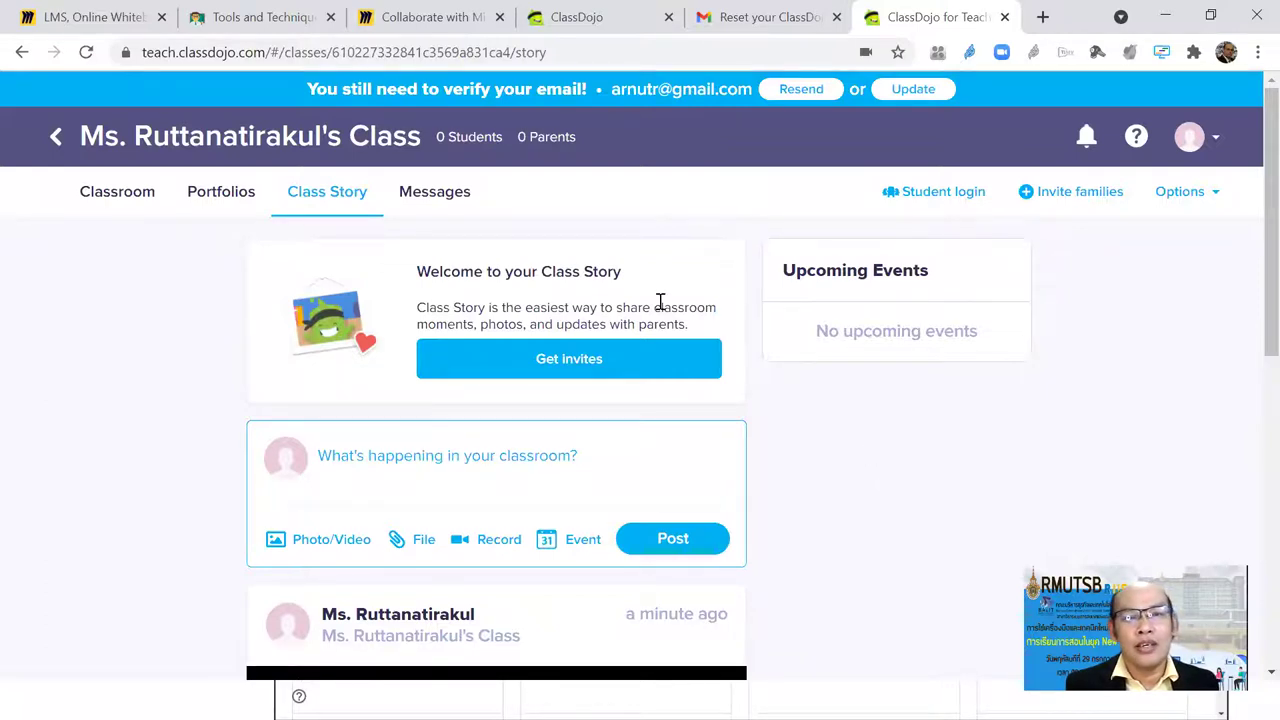
pyautogui.scroll(-3, 812, 455)
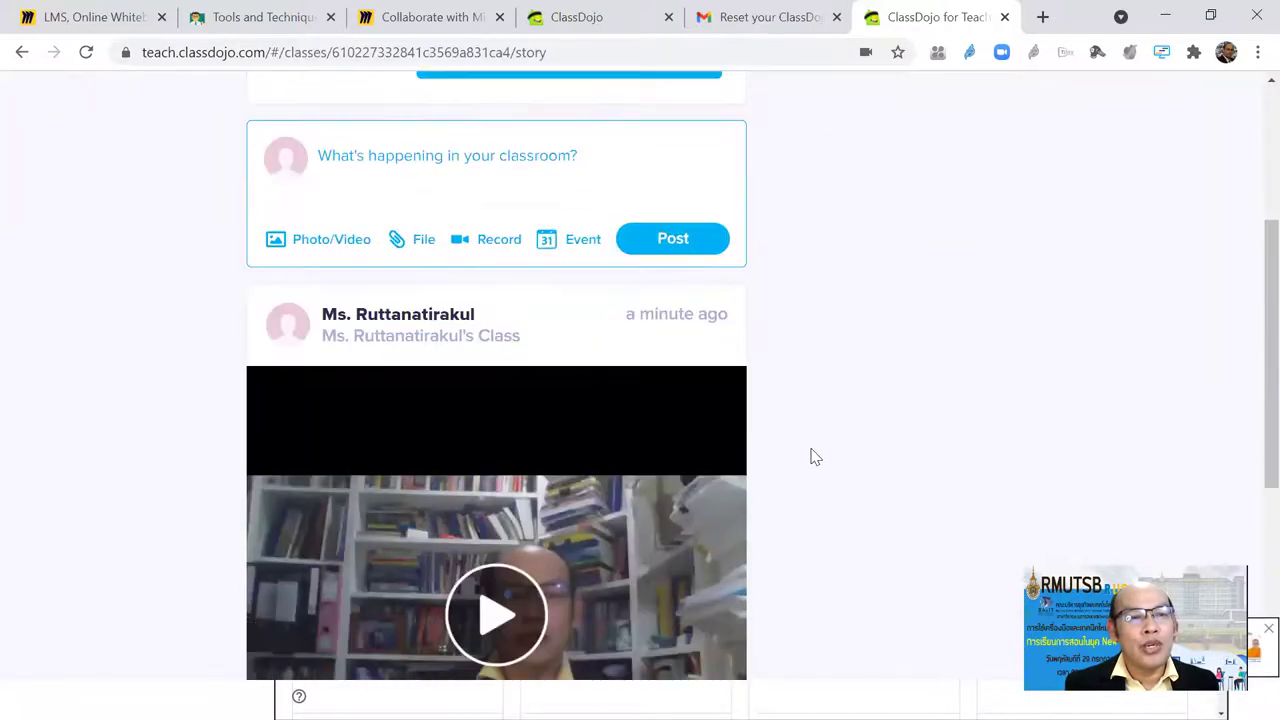
pyautogui.scroll(-5, 812, 457)
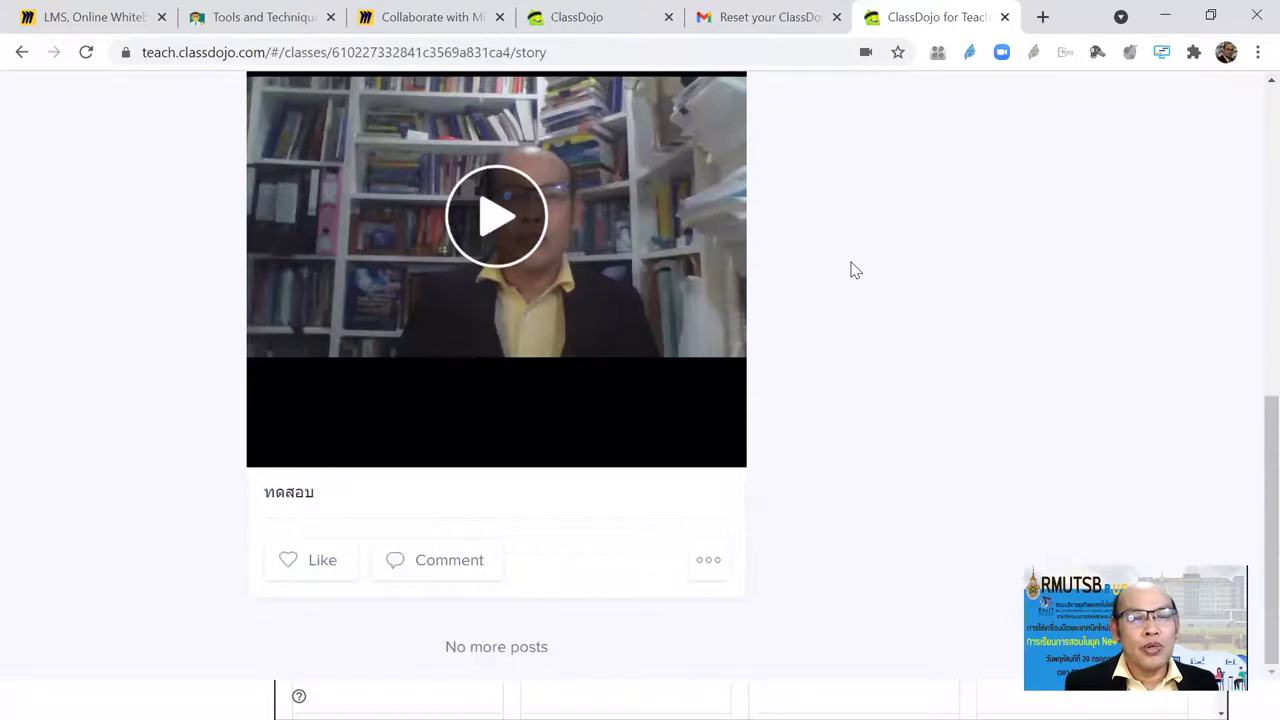
# Return to the PowerPoint slide show and advance to the Google Classroom slide.
pyautogui.hotkey('alt', 'Tab')
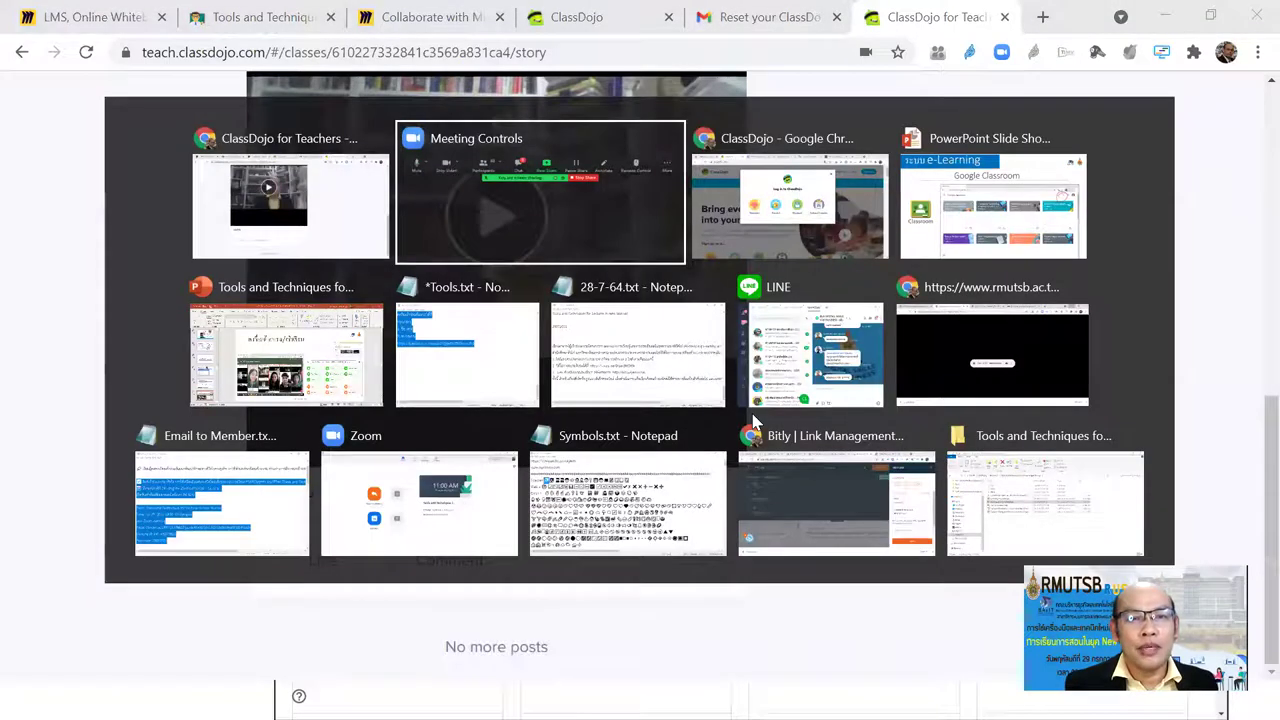
pyautogui.hotkey('alt', 'Tab')
pyautogui.hotkey('alt', 'Tab')
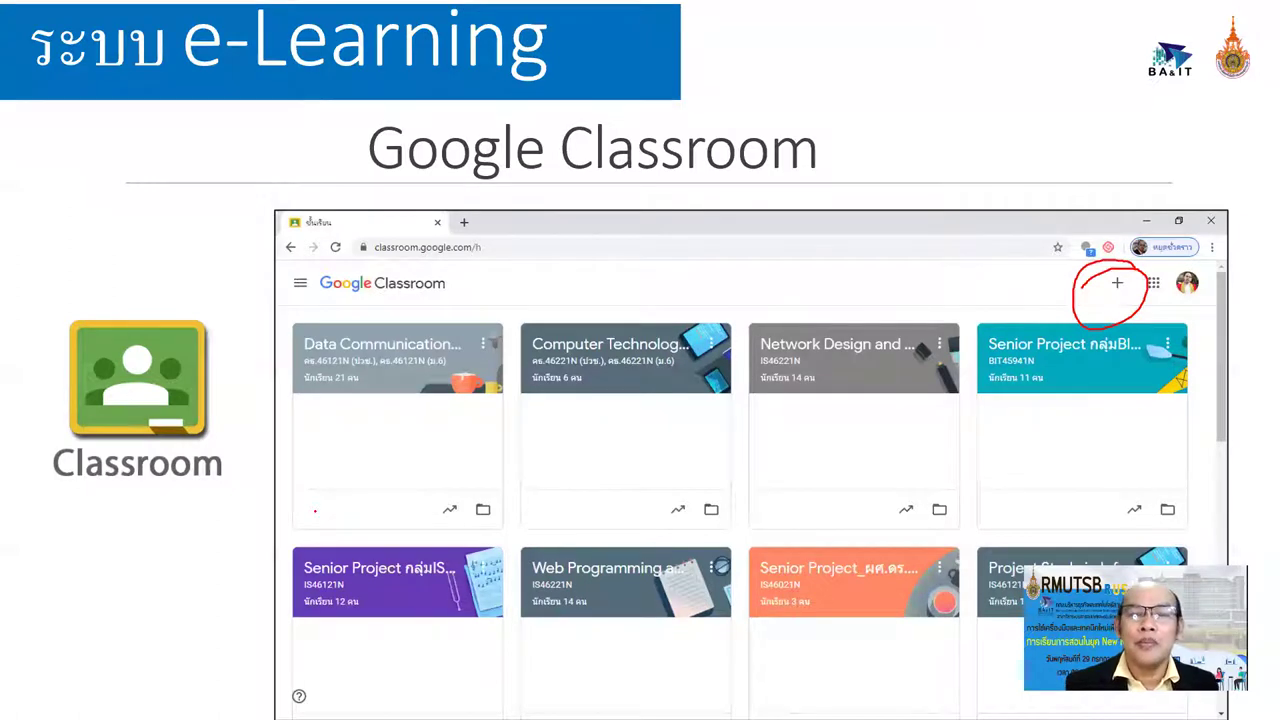
pyautogui.press('Right')
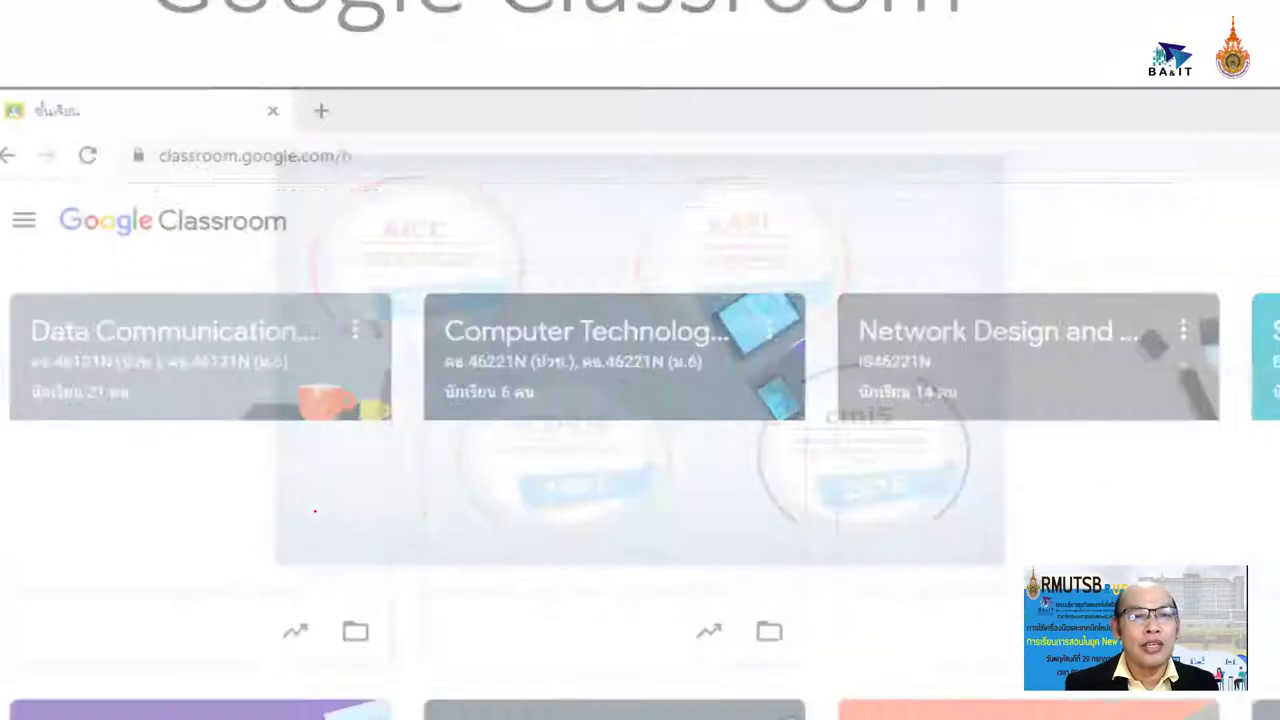